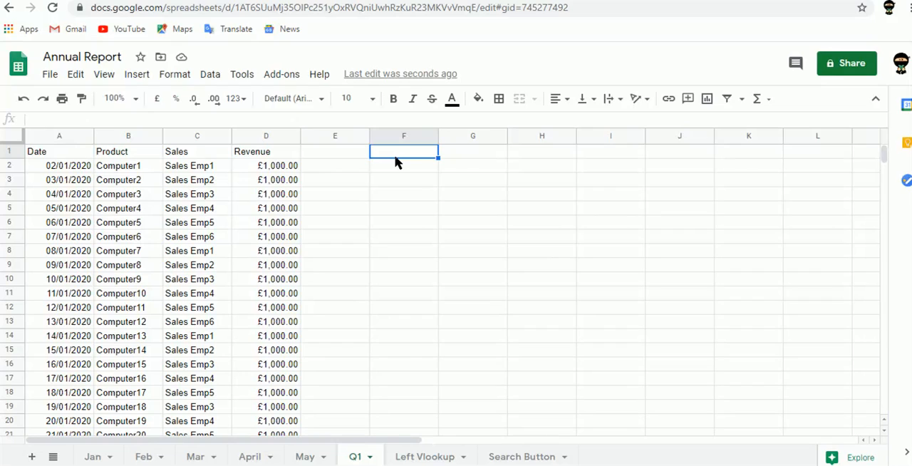
- Enter the array formula ={Jan!A1:D} in cell F1 of the Q1 sheet
type("=")
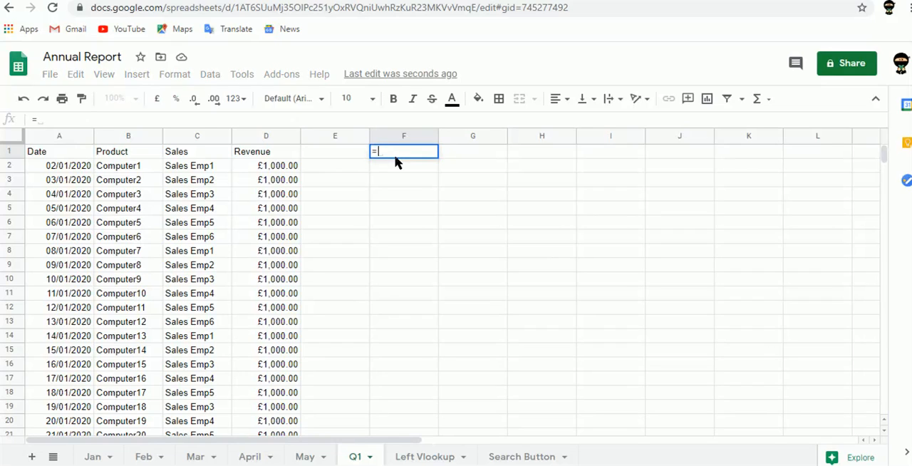
type("{")
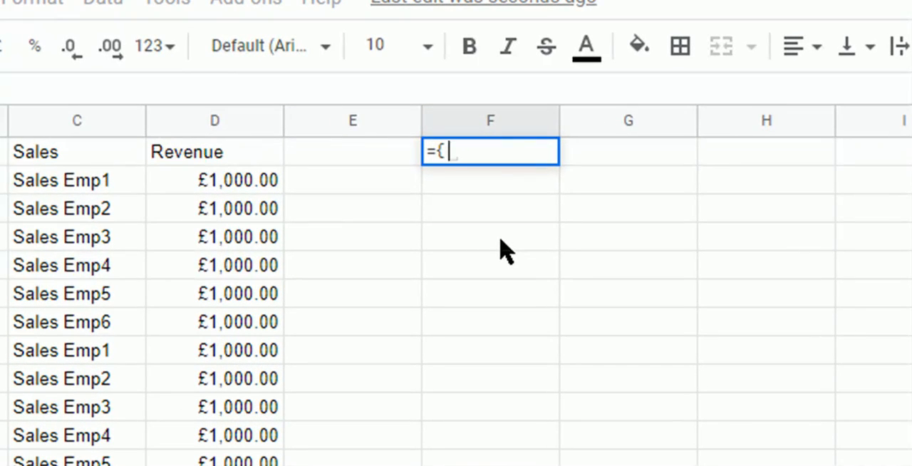
type("Jan")
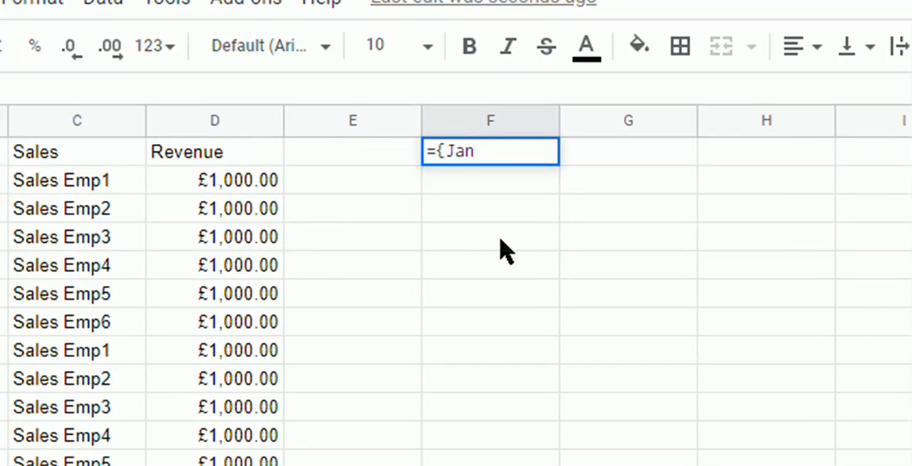
type("!")
type("A1:d")
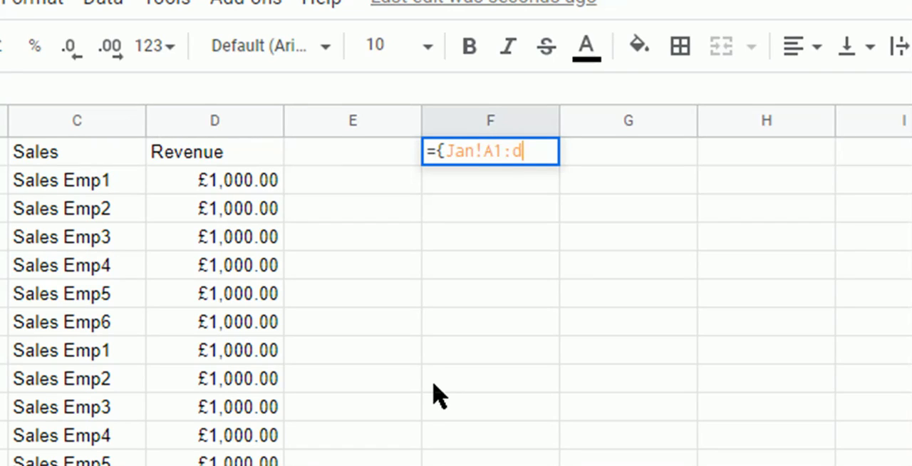
type("}")
key("Return")
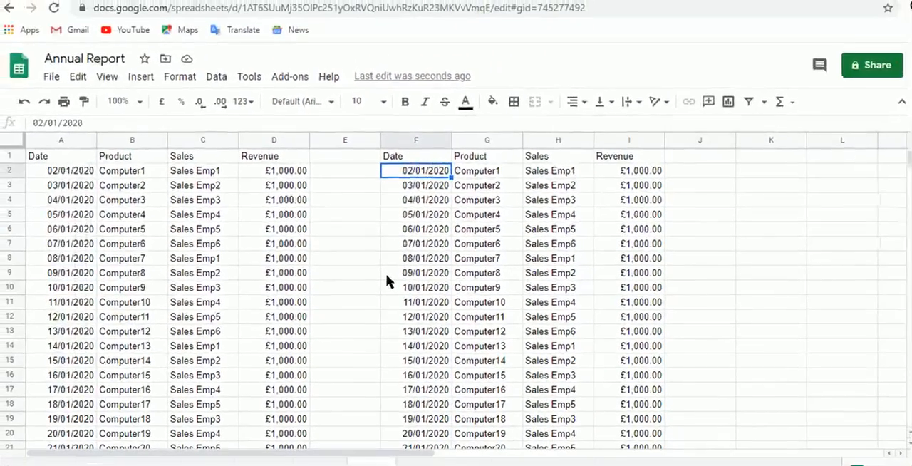
- Extend the array formula in F1 to stack the February data, making it ={Jan!A1:D;feb!a2:d}
key("ctrl+Down")
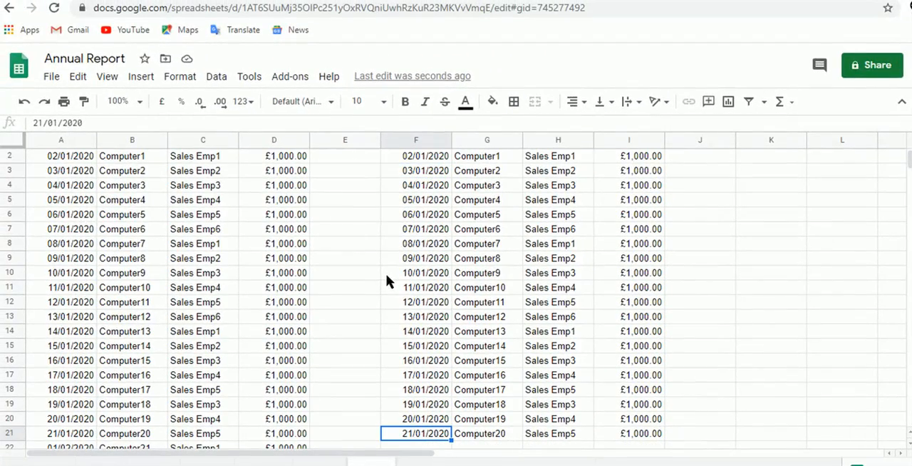
key("ctrl+Up")
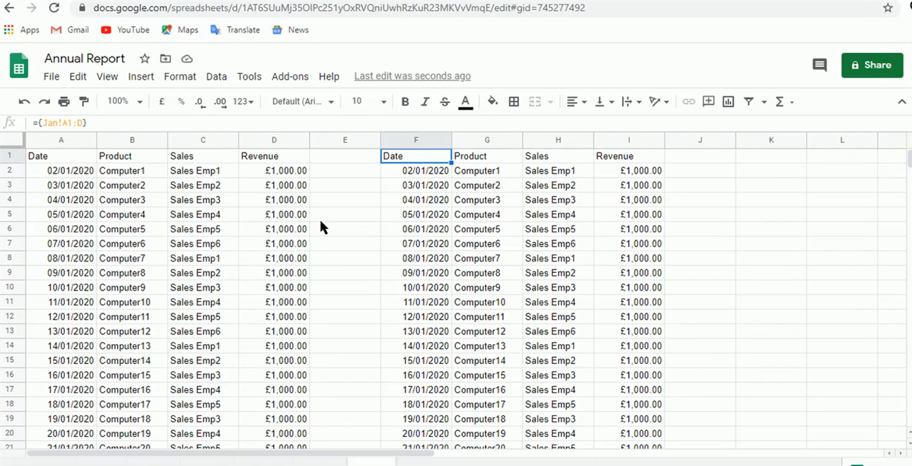
left_click(83, 122)
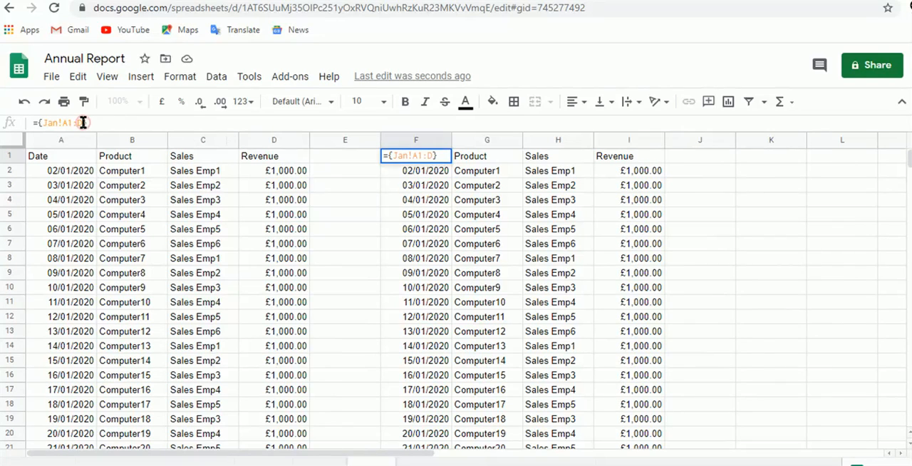
type(";")
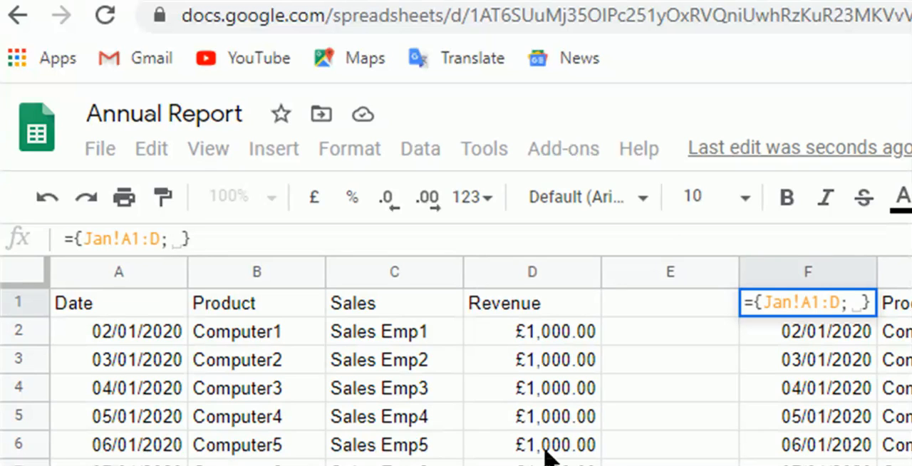
type("feb!")
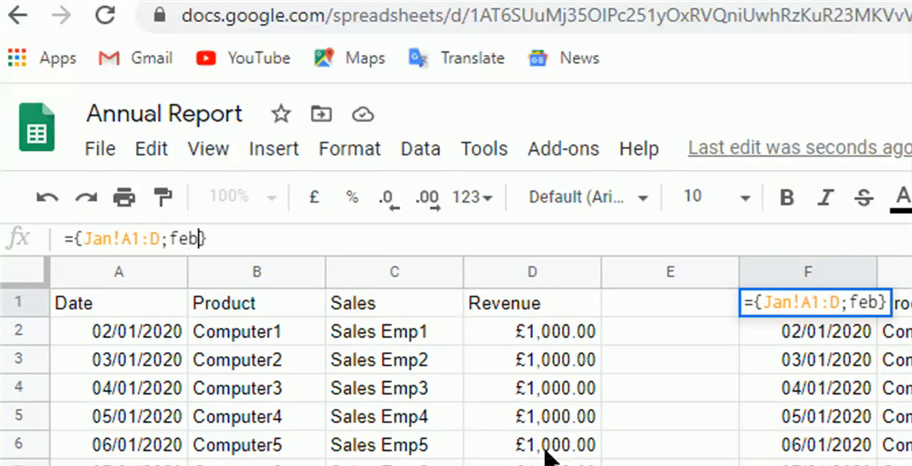
type("a2:")
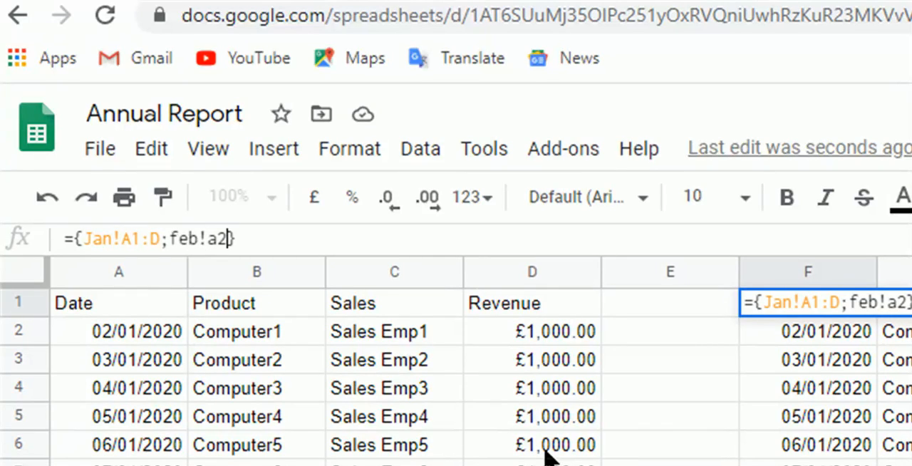
type("d21")
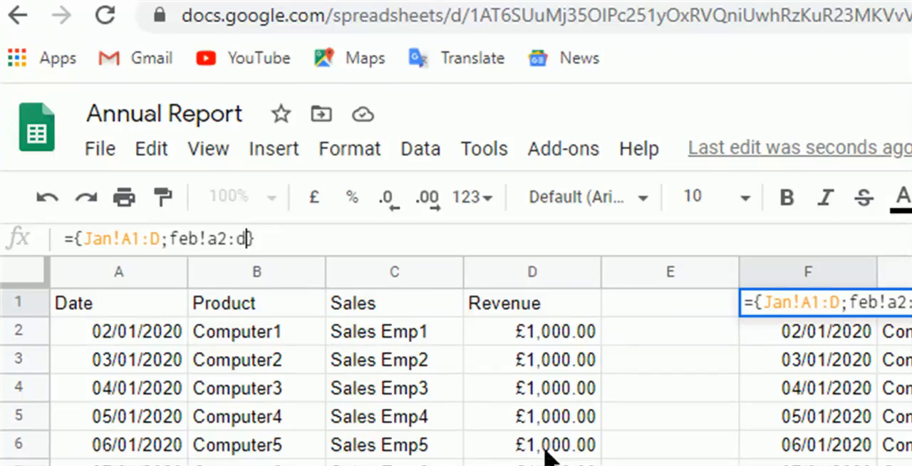
key("BackSpace")
key("BackSpace")
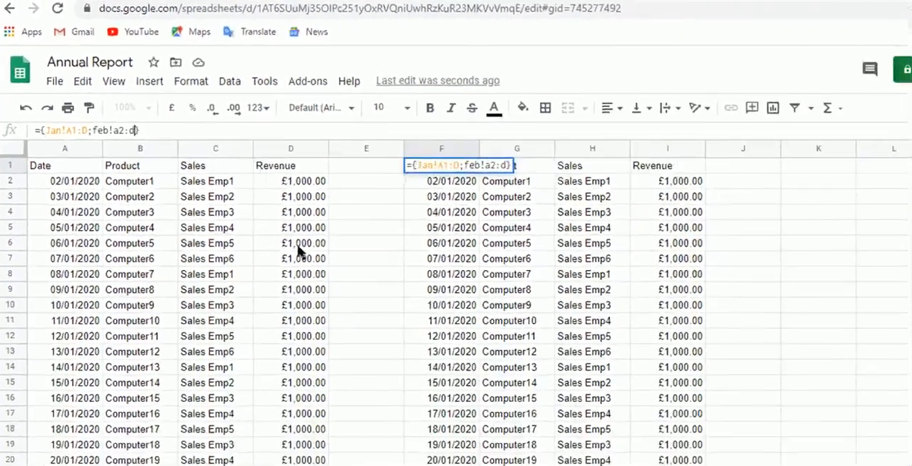
key("Tab")
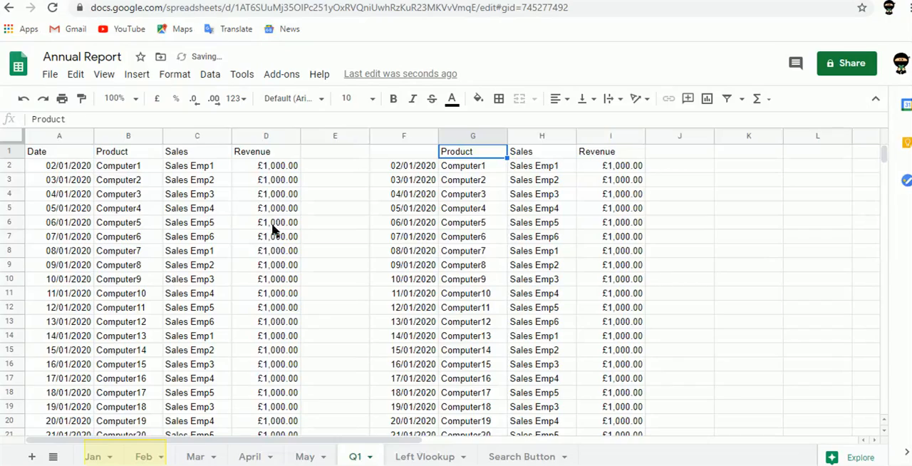
- Examine the stacked output in column F from the January rows down to where the February data starts
key("Left")
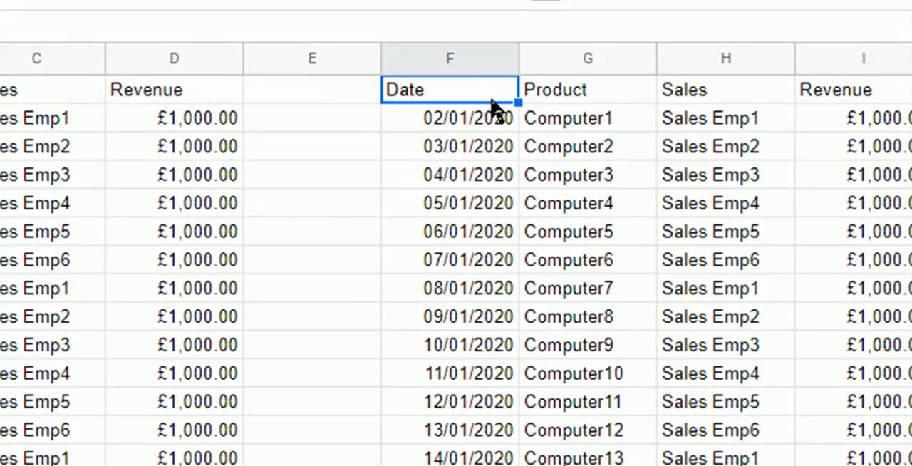
scroll(496, 107, "down", 1)
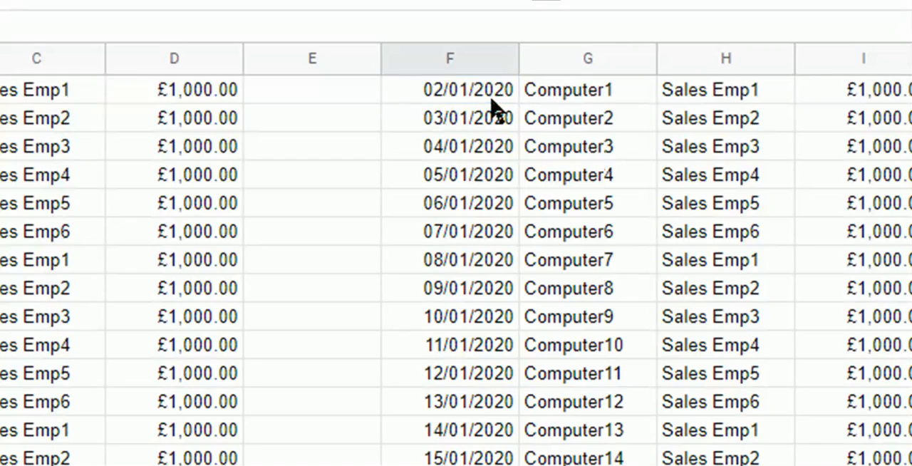
key("ctrl+Up")
key("Down")
key("ctrl+shift+Down")
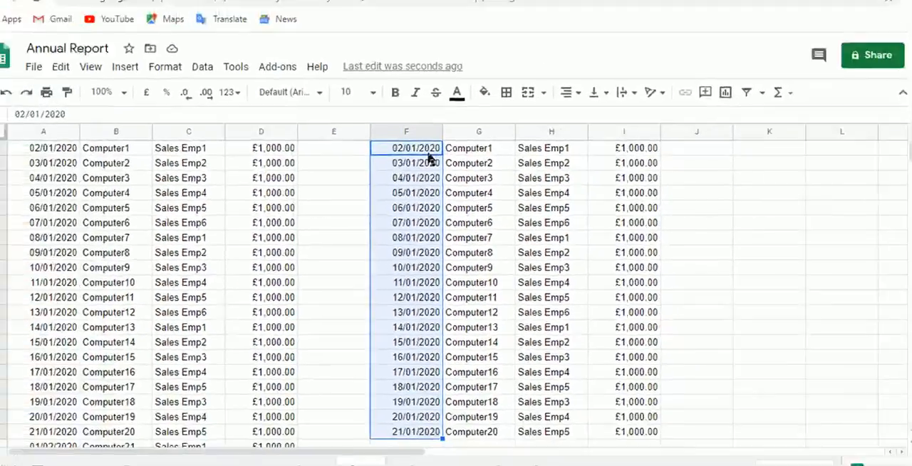
key("Down")
key("Down")
key("ctrl+Down")
key("ctrl+Down")
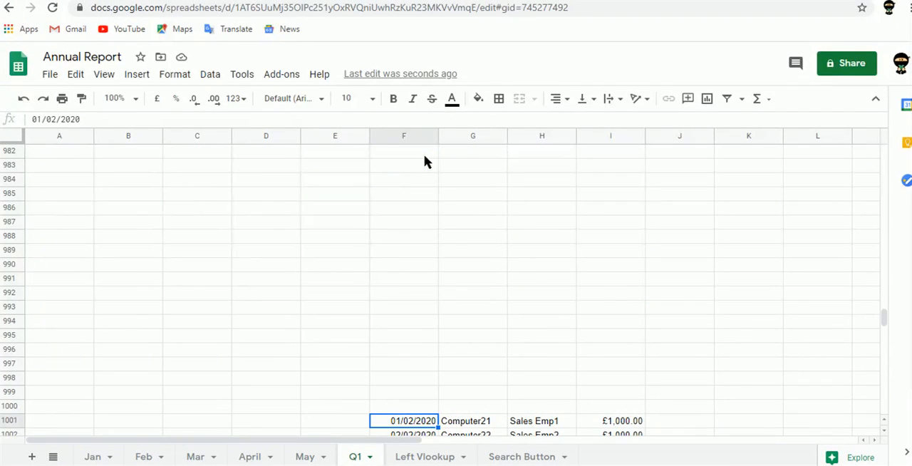
key("Up")
key("ctrl+shift+Up")
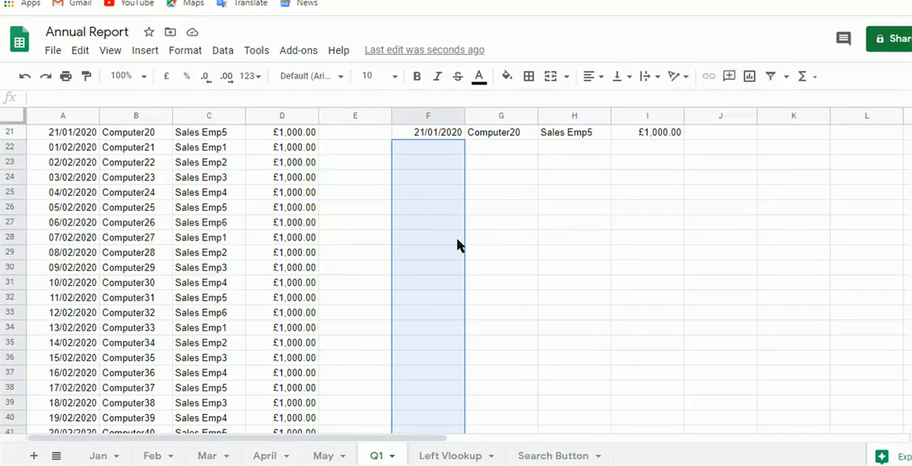
key("ctrl+Up")
key("Up")
key("ctrl+Up")
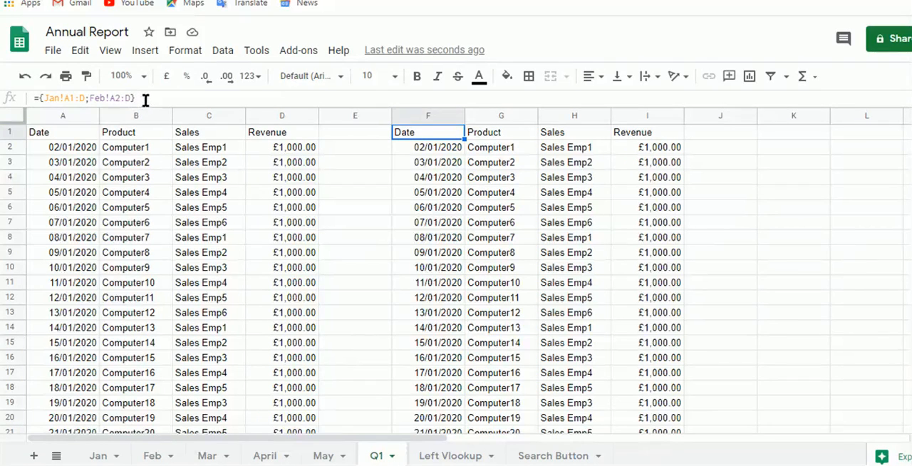
- Wrap the F1 array in ARRAYFORMULA so the formula reads =ARRAYFORMULA({Jan!A1:D;Feb!A2:D})
left_click_drag(146, 98, 41, 97)
key("ctrl+c")
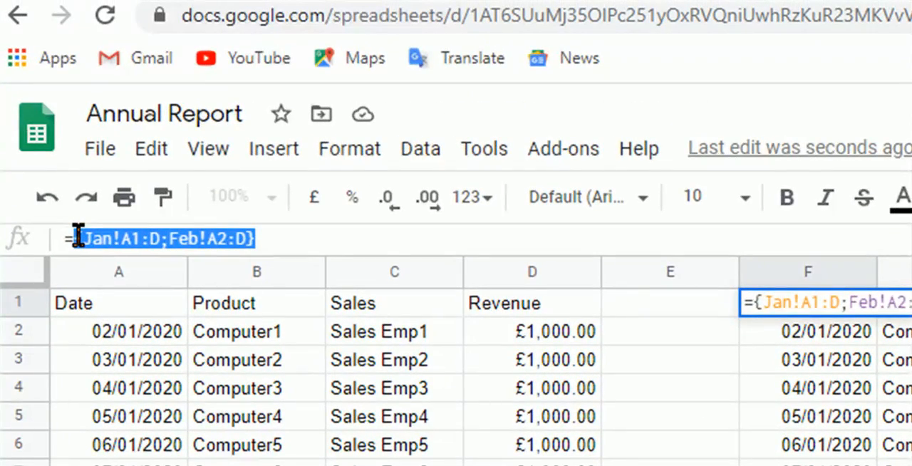
key("BackSpace")
type("Arra")
key("Tab")
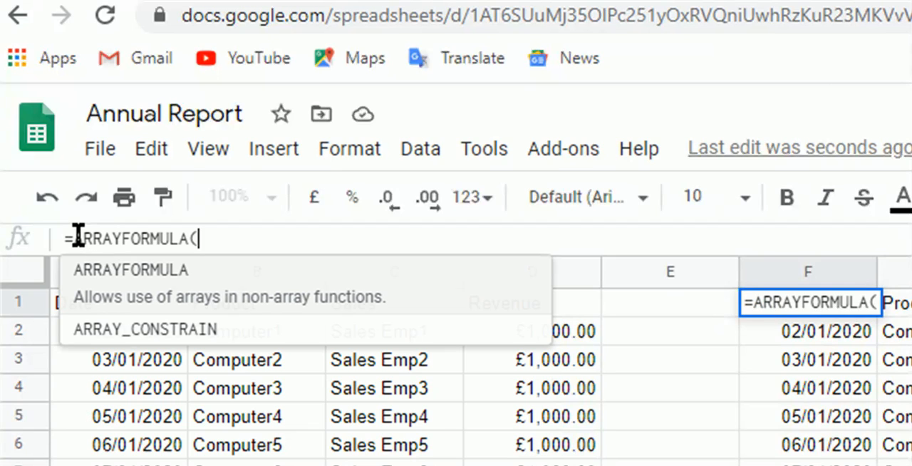
key("ctrl+v")
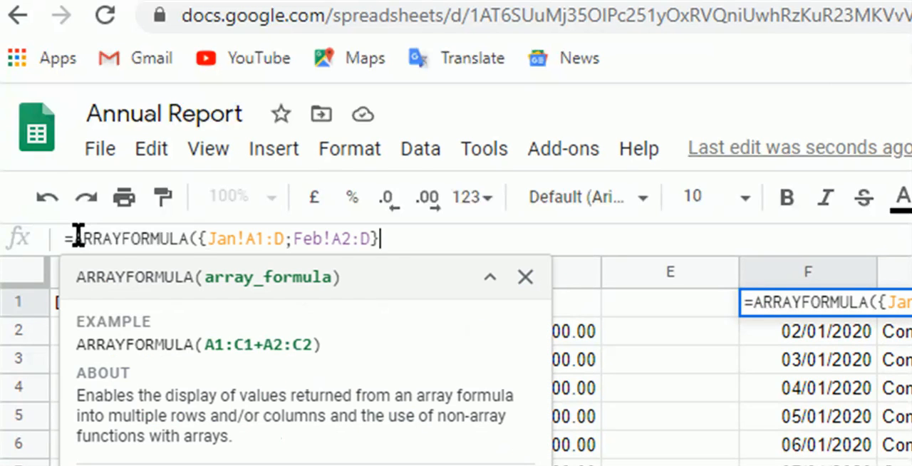
type(")")
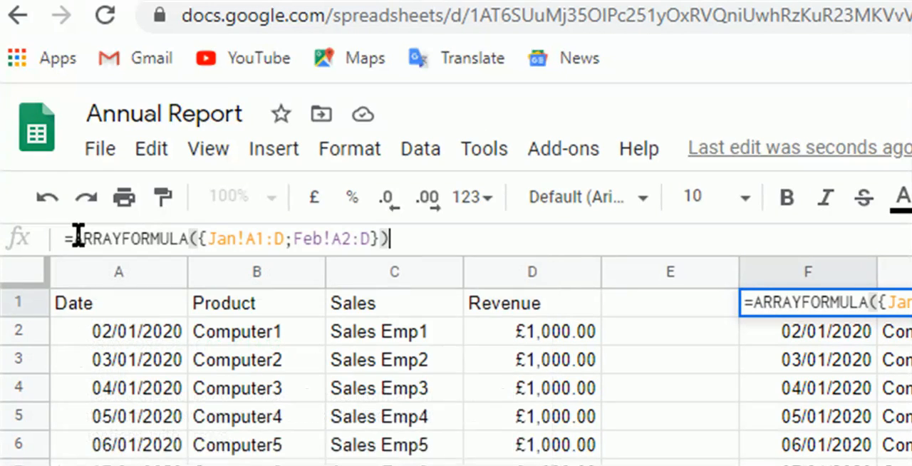
key("Tab")
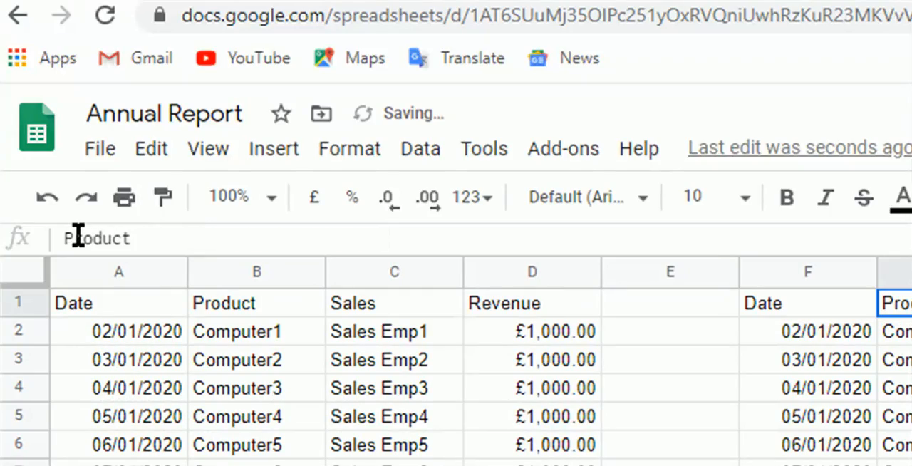
- Check column F just below the January rows for the February data
key("Left")
key("Down")
key("Down")
key("Down")
key("Down")
key("Down")
key("Down")
key("Down")
key("Down")
key("Down")
key("Down")
key("Down")
key("Down")
key("Down")
key("Down")
key("Down")
key("Down")
key("Down")
key("Down")
key("Down")
key("Down")
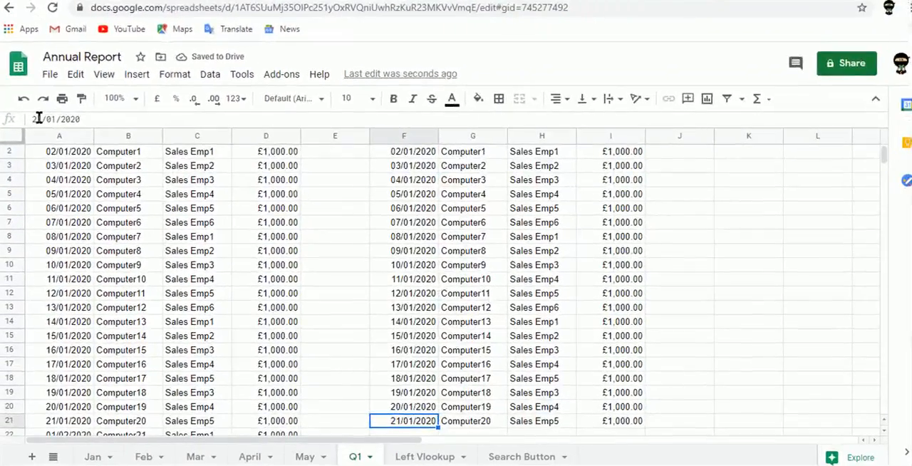
key("Down")
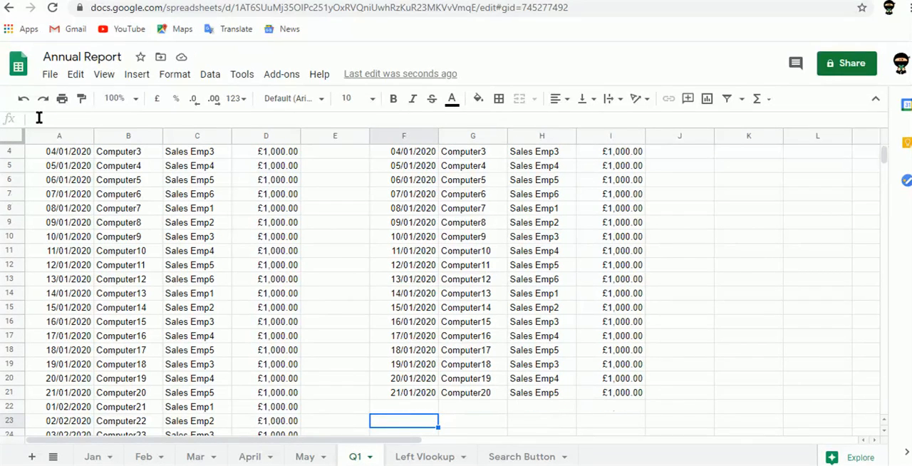
key("Up")
key("ctrl+Up")
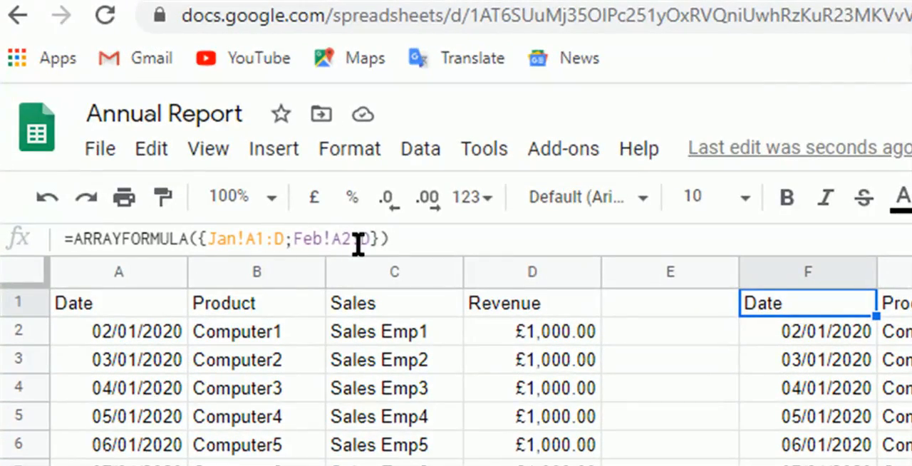
- Insert a FILTER function inside ARRAYFORMULA in F1, with {Jan!A1:D;Feb!A2:D} as its range
left_click(200, 238)
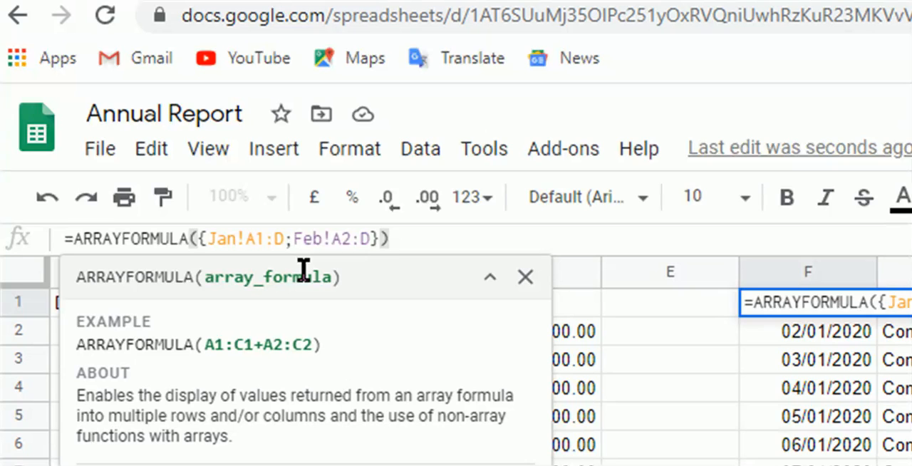
type("filter")
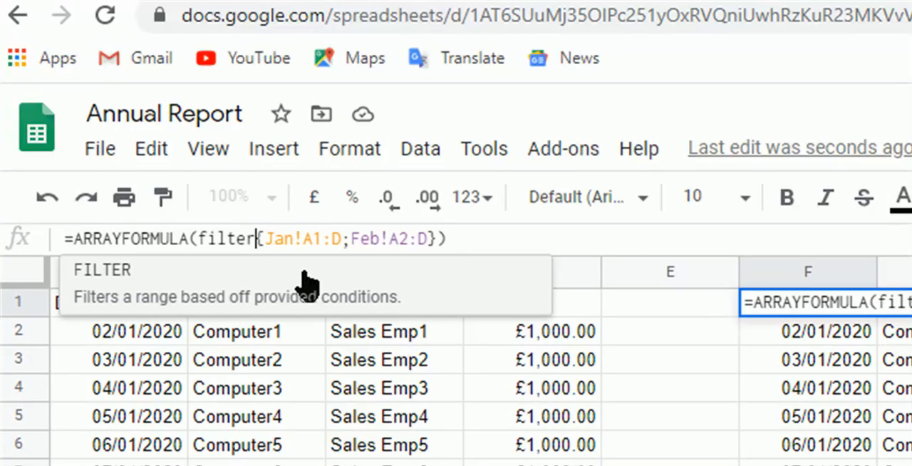
type("(")
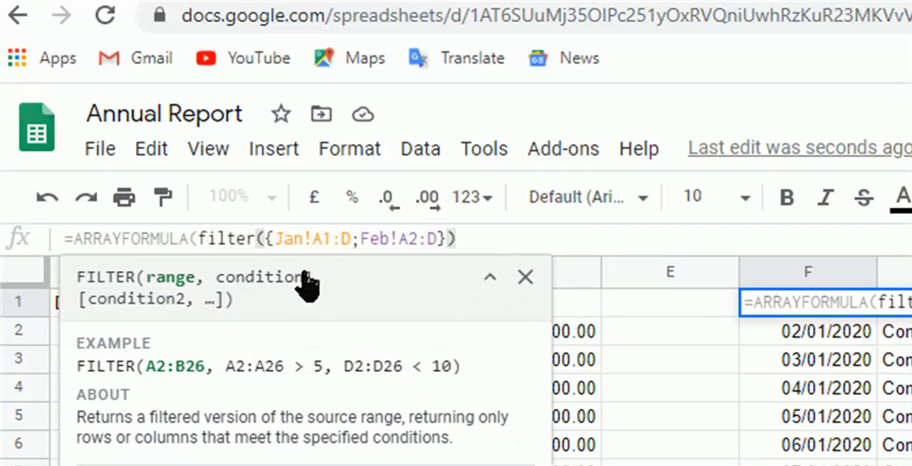
key("Right")
key("Right")
key("Right")
key("Right")
key("Right")
key("Right")
key("Right")
key("Right")
key("Right")
key("Right")
key("Right")
key("Right")
key("Right")
key("Right")
key("Right")
key("Right")
key("Right")
key("Right")
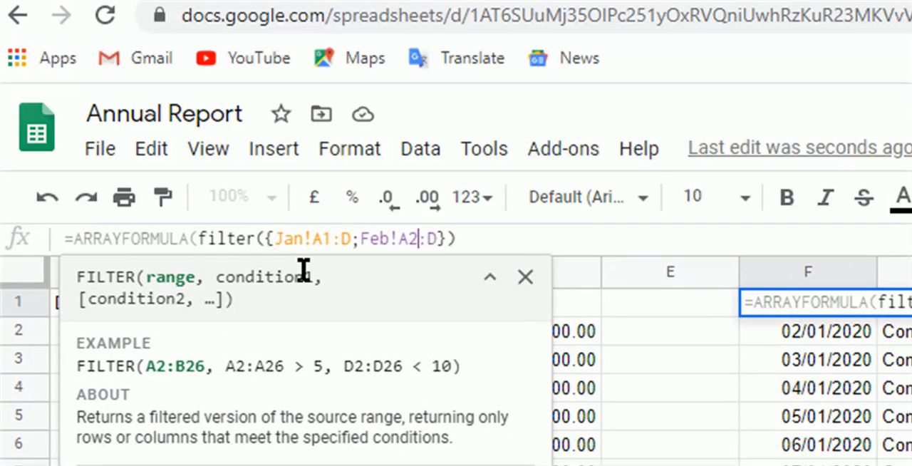
key("Right")
- Add not(isblank({Jan!A1:D;Feb!A2:D})) as the FILTER condition in F1 and enter the completed formula
type(",")
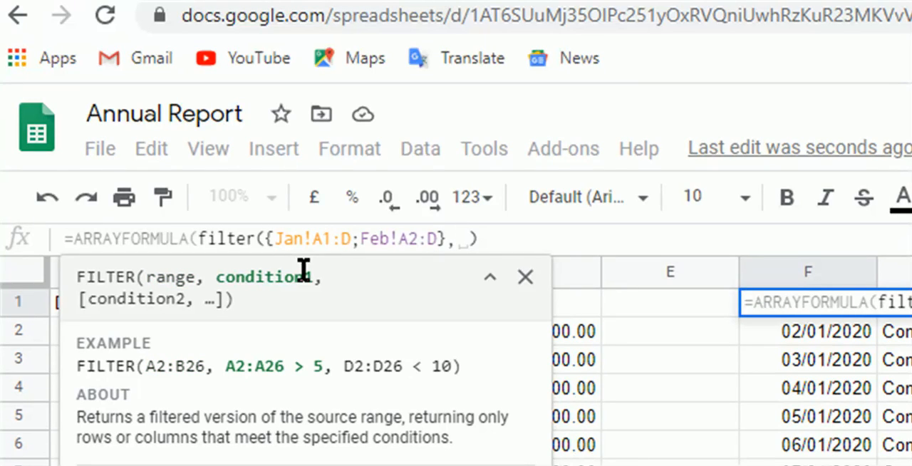
key("BackSpace")
type("not")
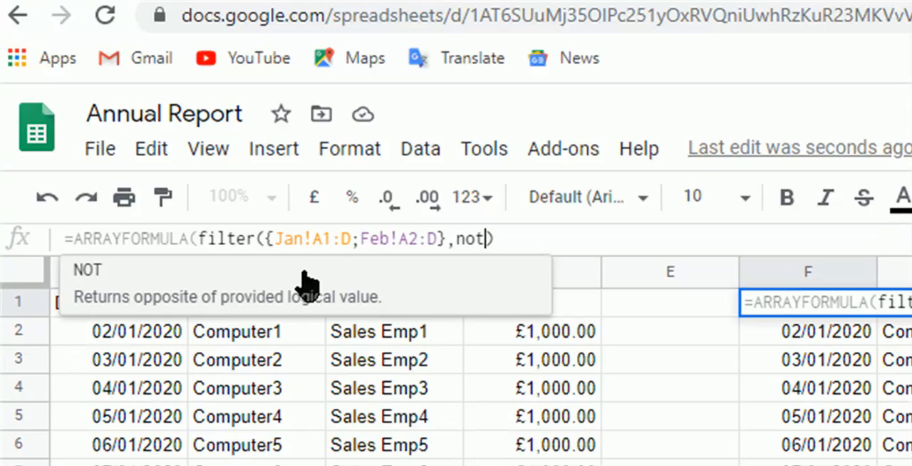
type("(")
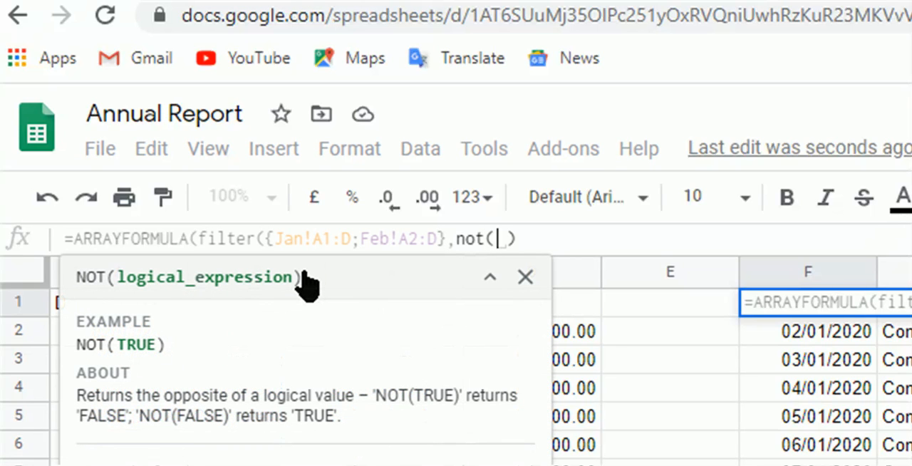
type("id")
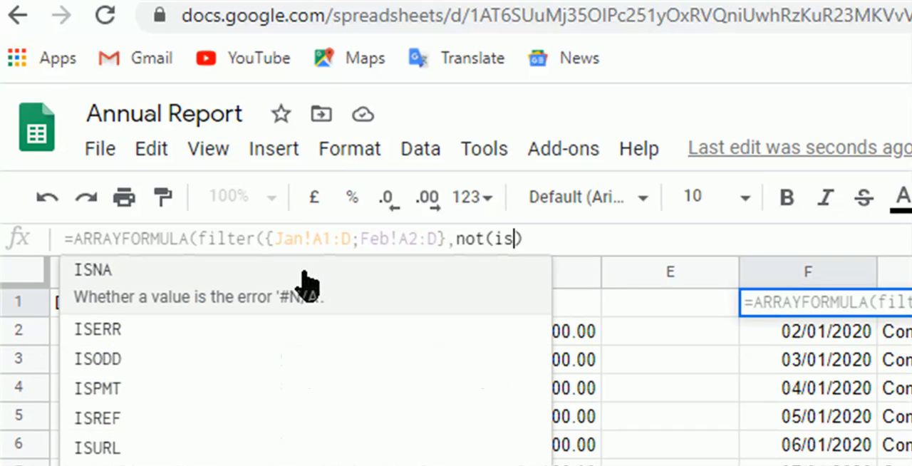
type("blank")
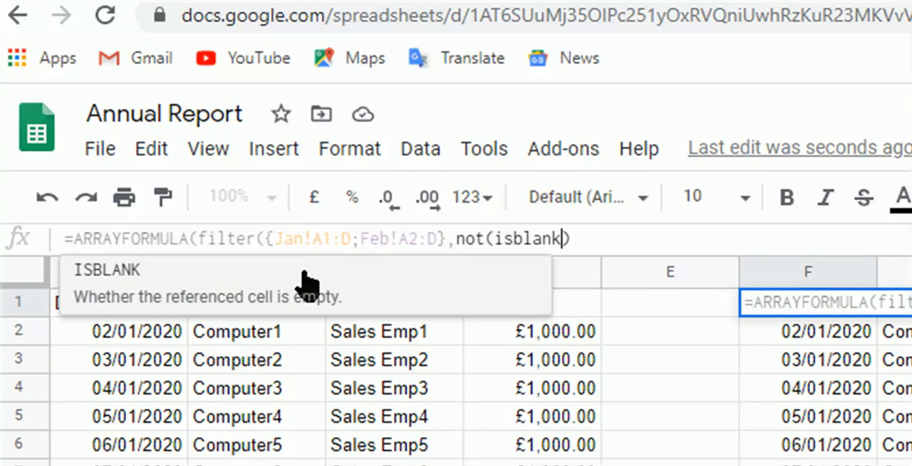
type("(")
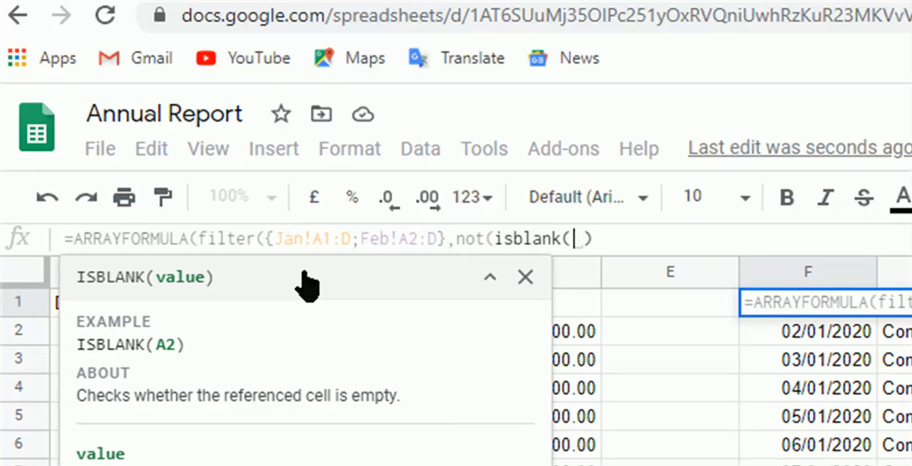
key("ctrl+v")
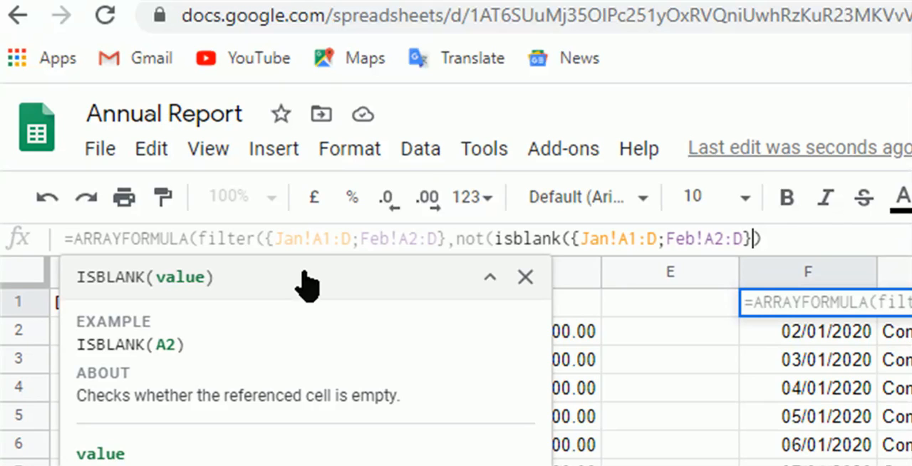
type(")")
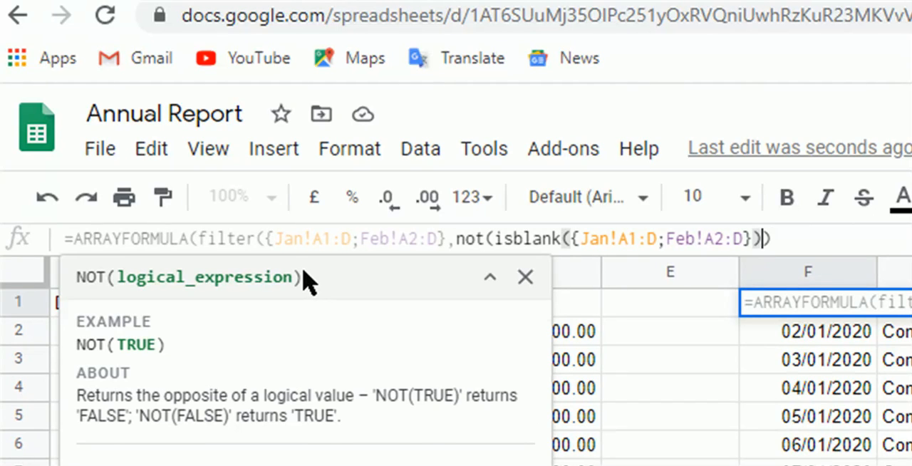
type(")")
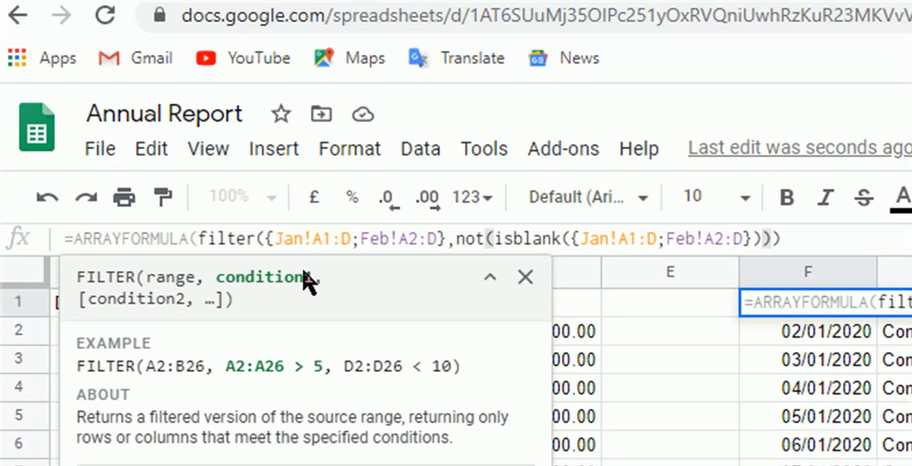
type(")")
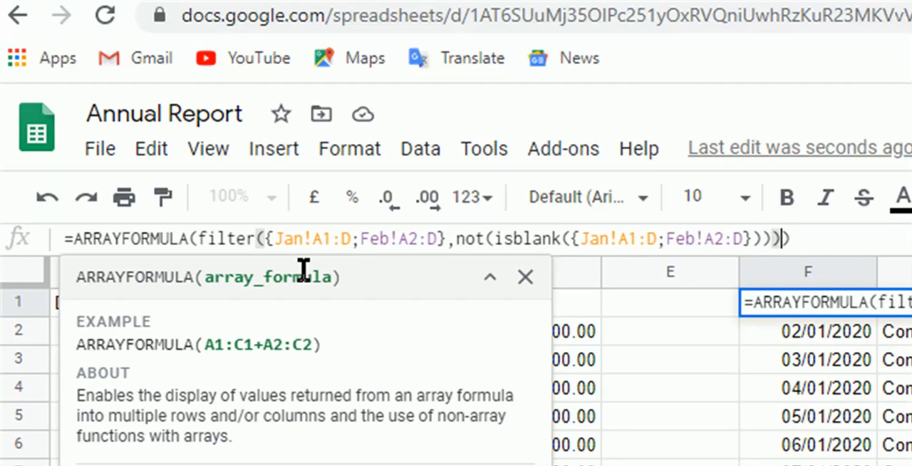
key("Tab")
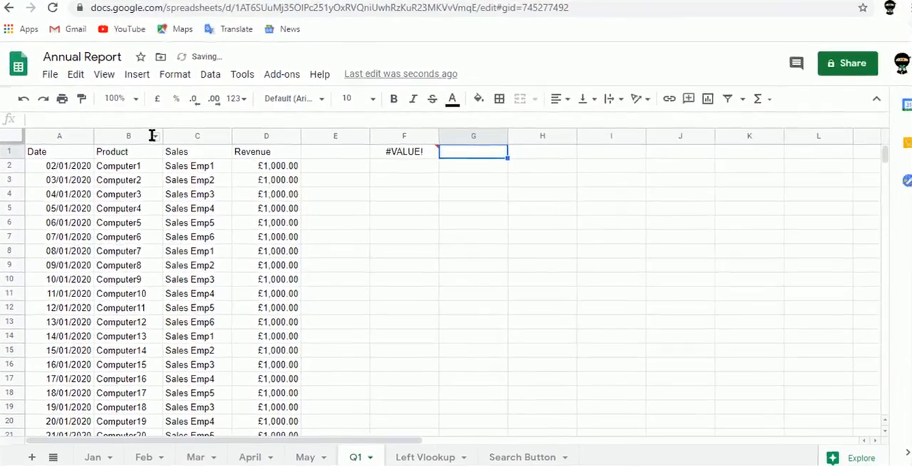
- Try removing the last closing parenthesis from the F1 formula, re-enter it and check the cell's error note
left_click(419, 153)
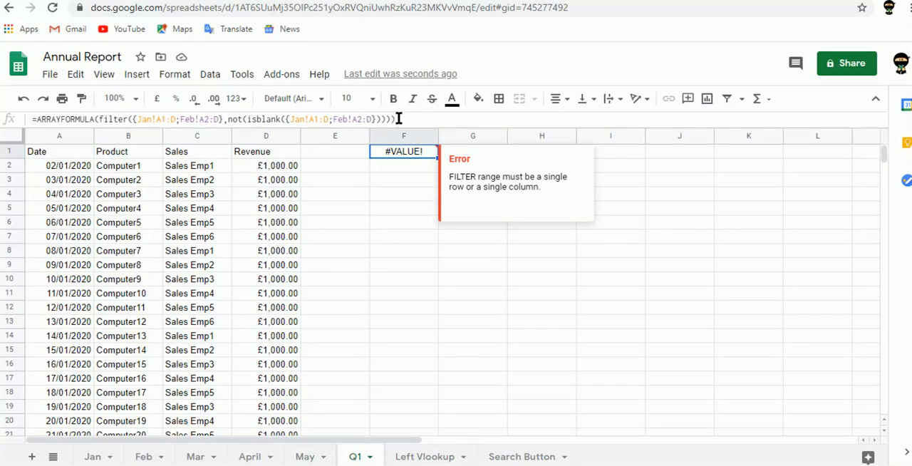
left_click(399, 119)
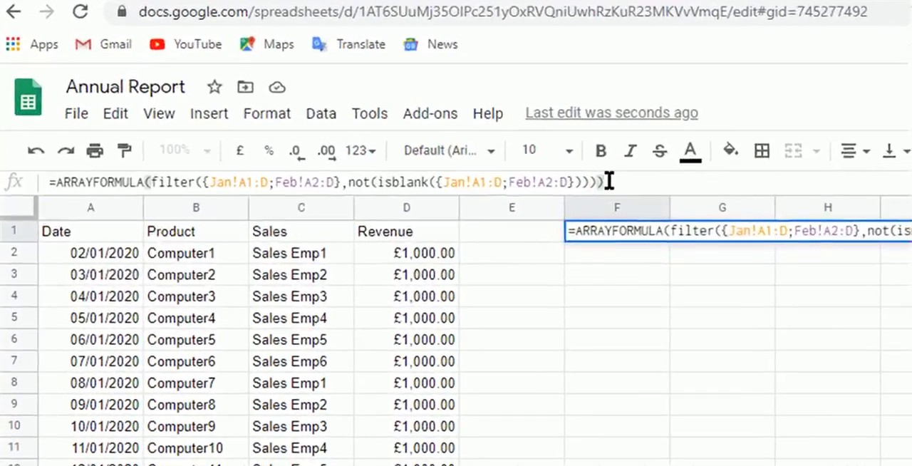
key("BackSpace")
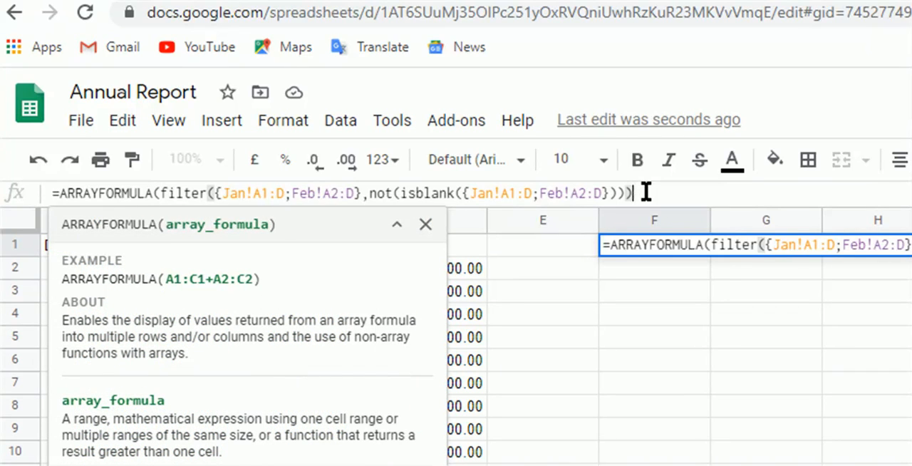
key("Tab")
key("Left")
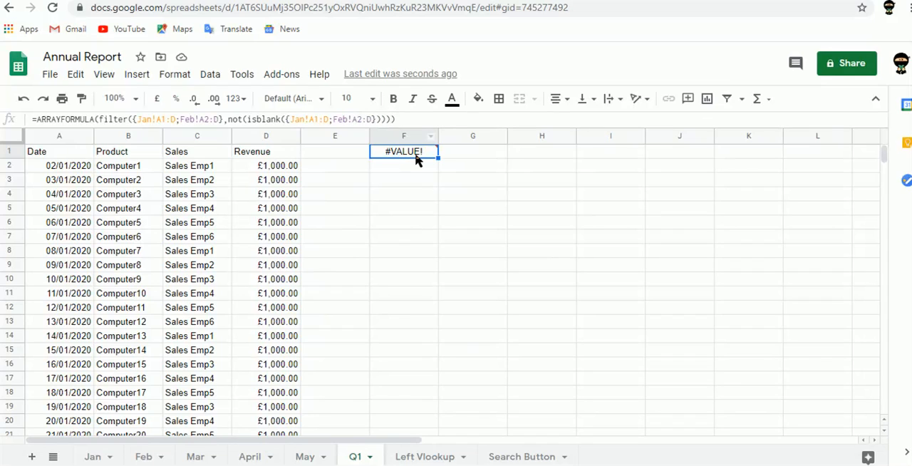
mouse_move(420, 159)
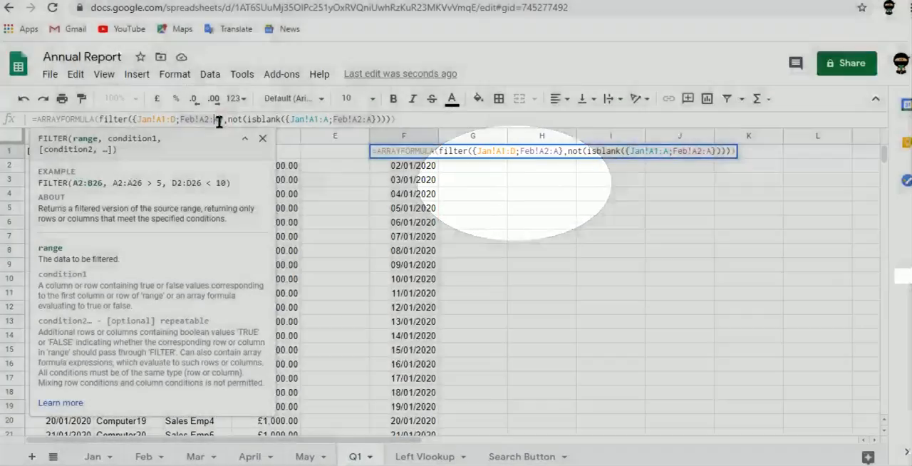
- Set the February part of FILTER's range in the F1 formula to Feb!A2:D and enter the formula
key("BackSpace")
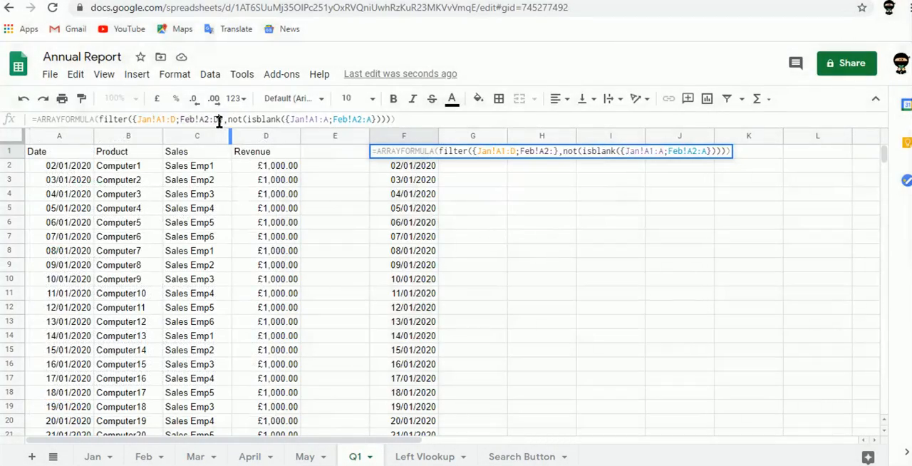
type("D")
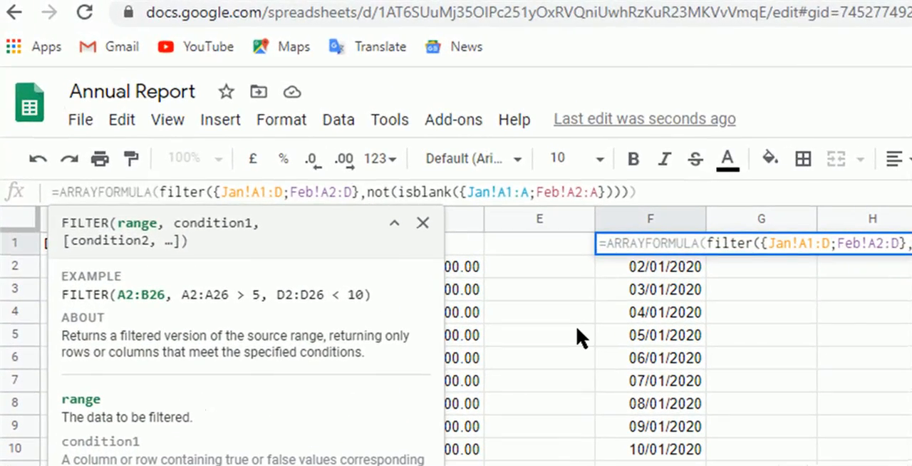
key("Tab")
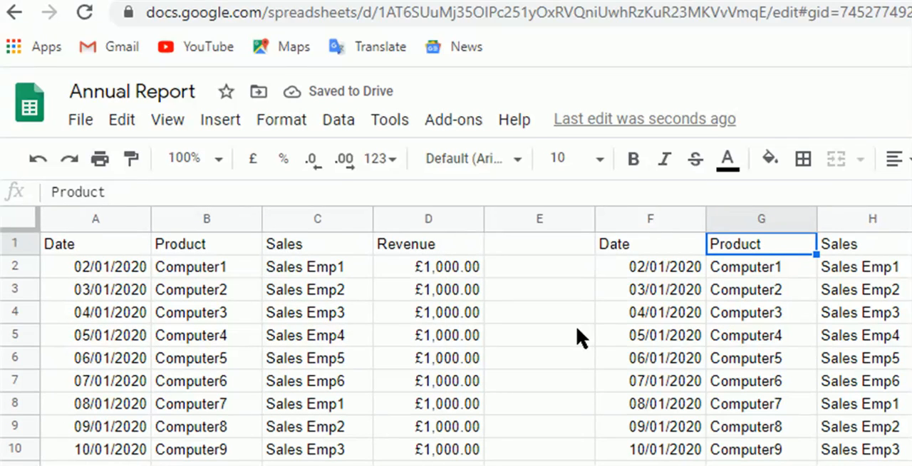
- Check the filtered output beside the original data from the header row down to the end of the February rows
key("ctrl+Down")
key("Down")
key("Down")
key("Down")
key("Down")
key("Down")
key("Down")
key("Down")
key("Down")
key("Down")
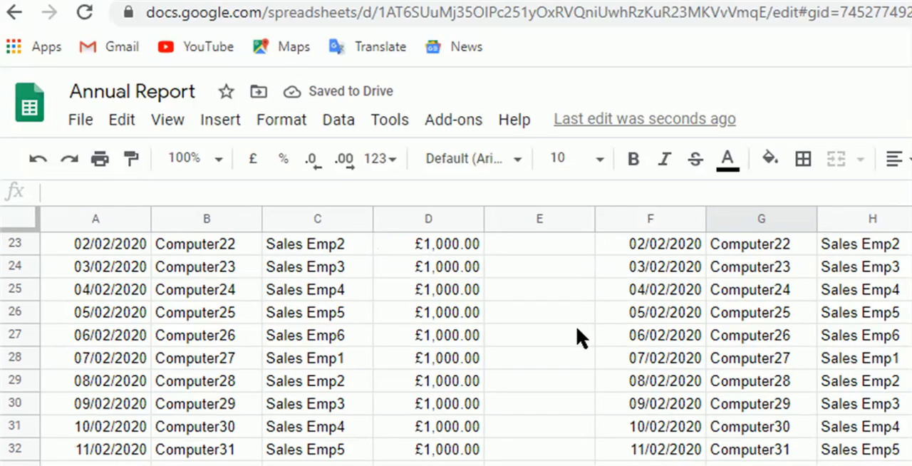
key("ctrl+Up")
key("ctrl+Up")
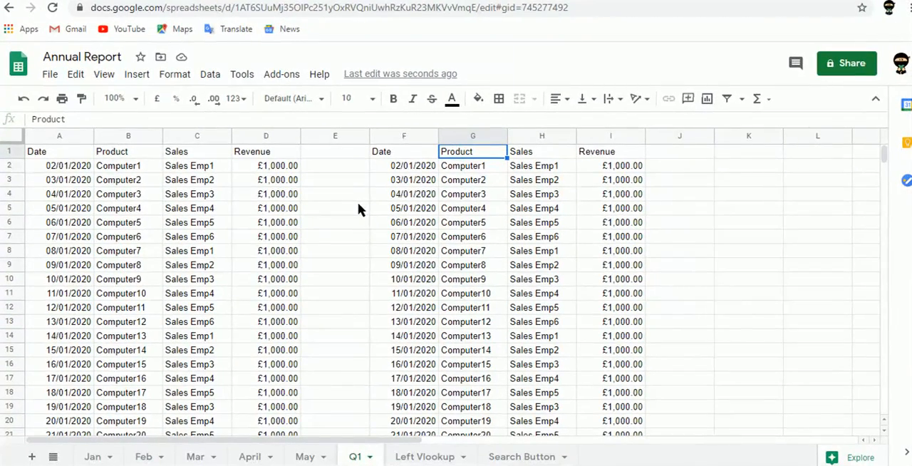
- Enter the label First Option in J1, beside the filtered output
left_click(708, 156)
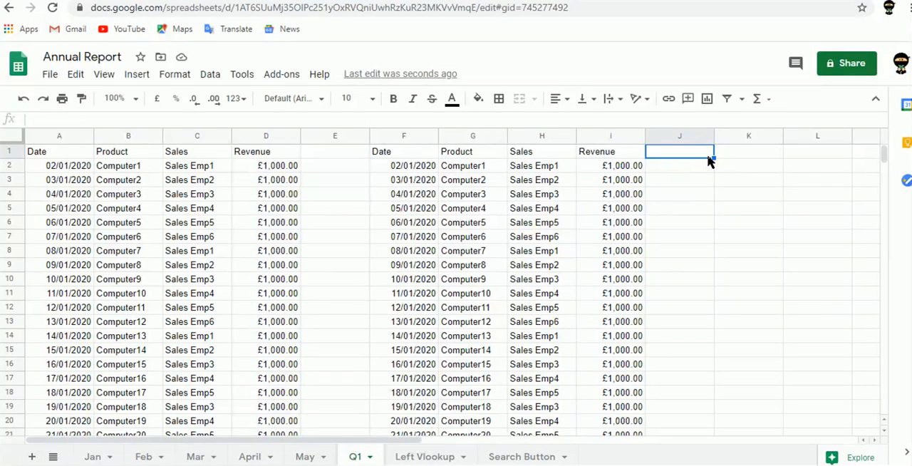
type("First")
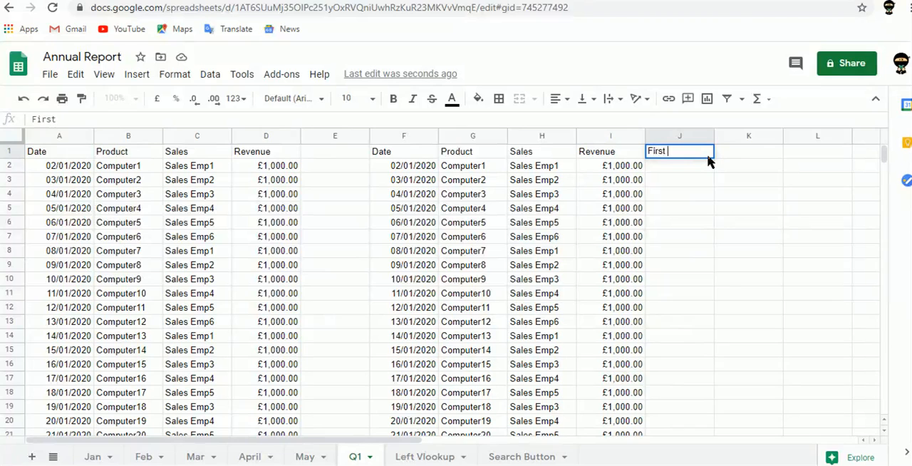
type(" Option")
key("Tab")
key("Left")
key("Left")
key("Left")
key("Right")
key("Right")
key("Right")
key("Right")
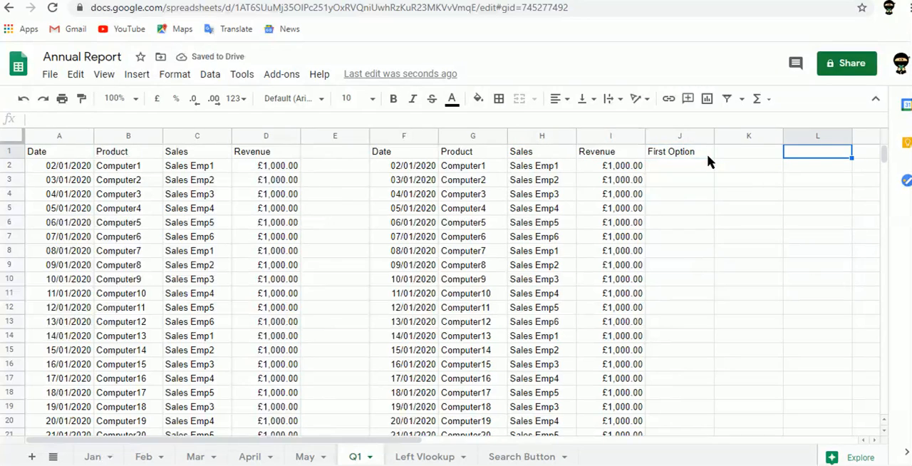
key("Right")
key("Left")
key("Left")
- Enter =ARRAYFORMULA({Jan!a1:d21;Feb!a2:d21}) in K1 to stack the January and February data with fixed ranges
type("=arr")
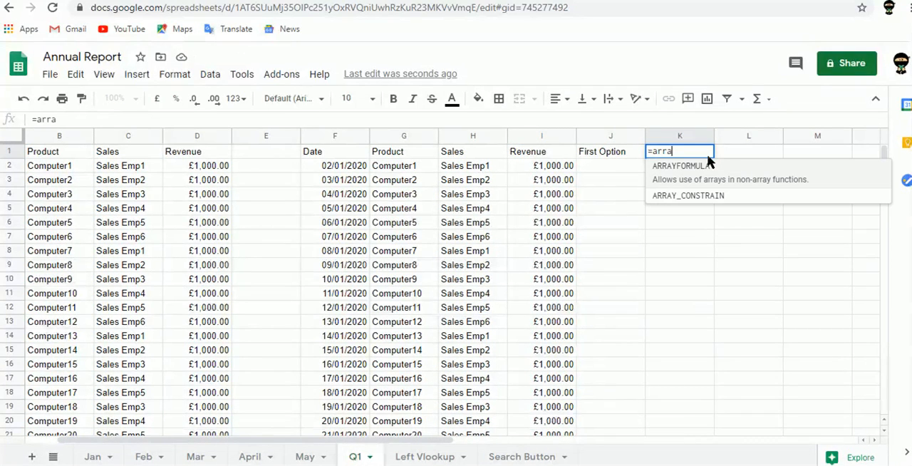
key("Tab")
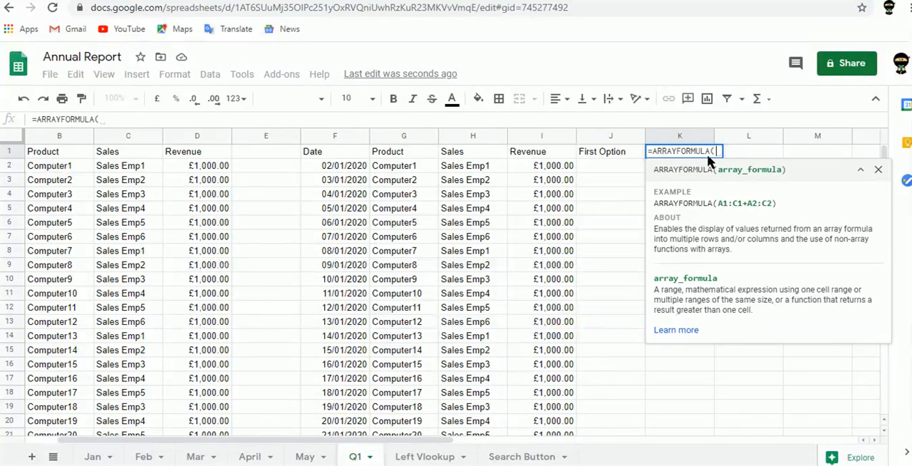
type("{Jan")
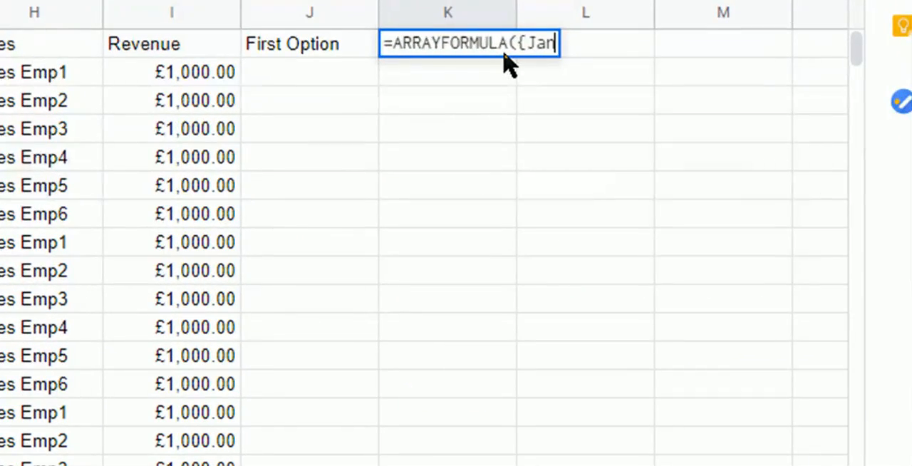
type("!")
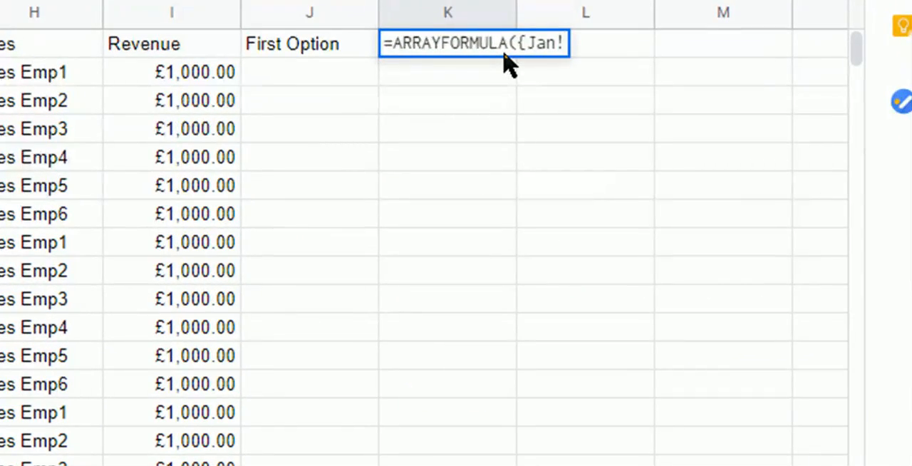
type("a1:d21")
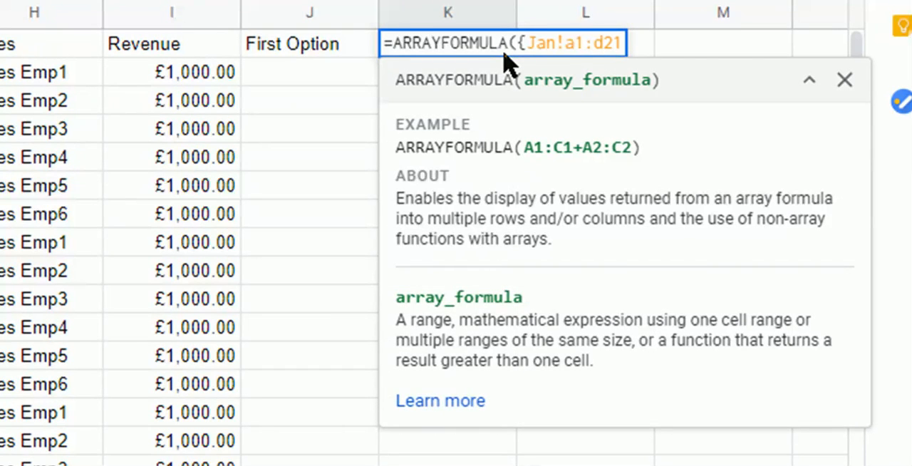
type("; Feb")
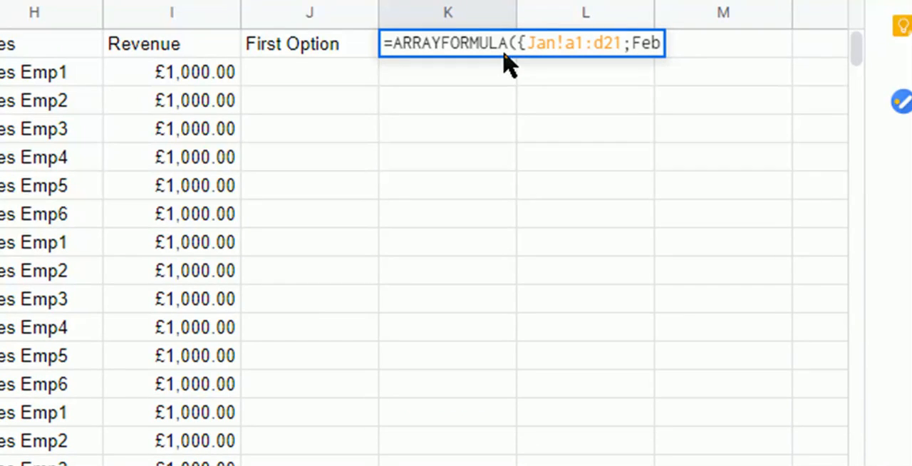
type("!a2")
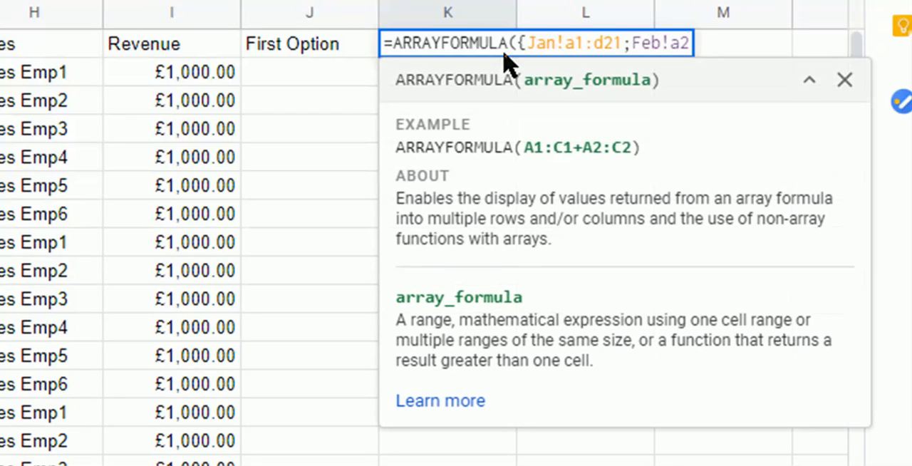
type(":")
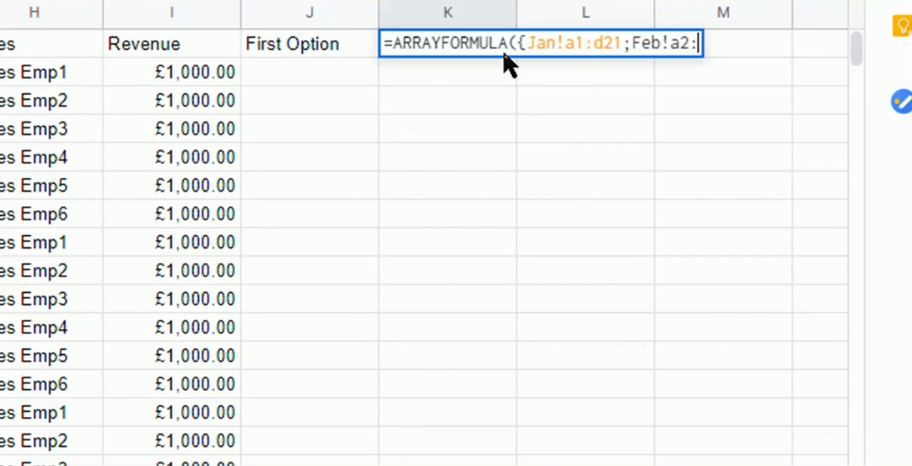
type("d21")
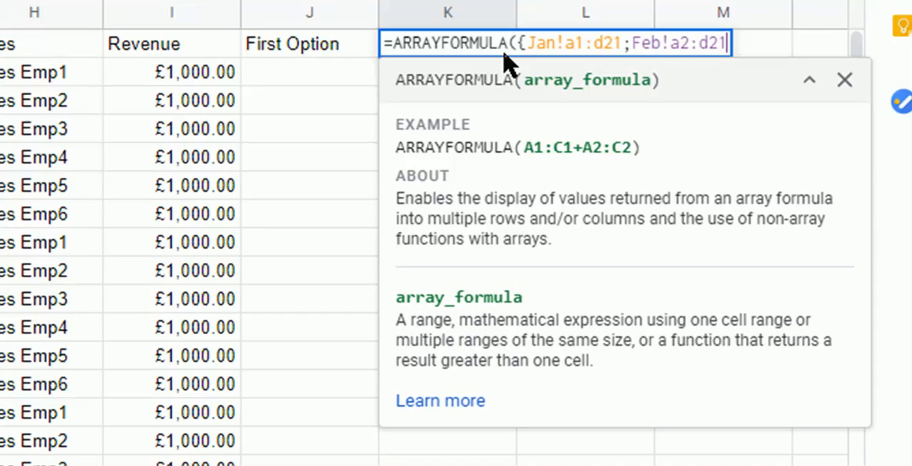
type("})")
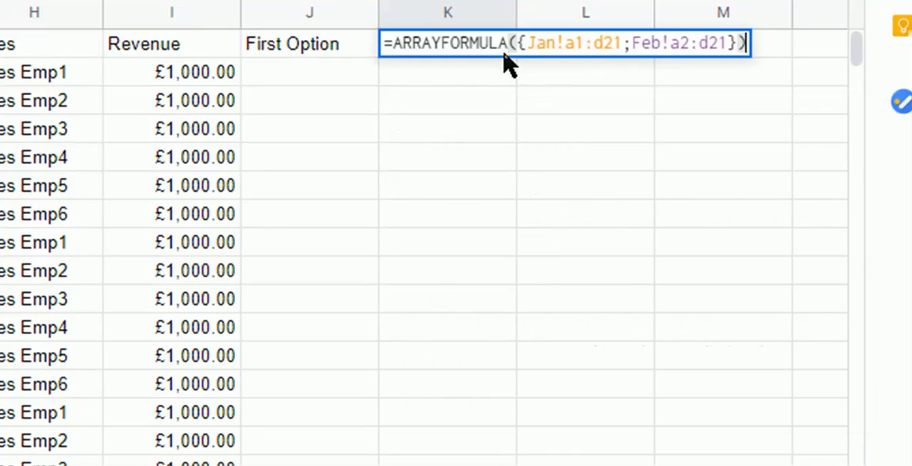
key("Tab")
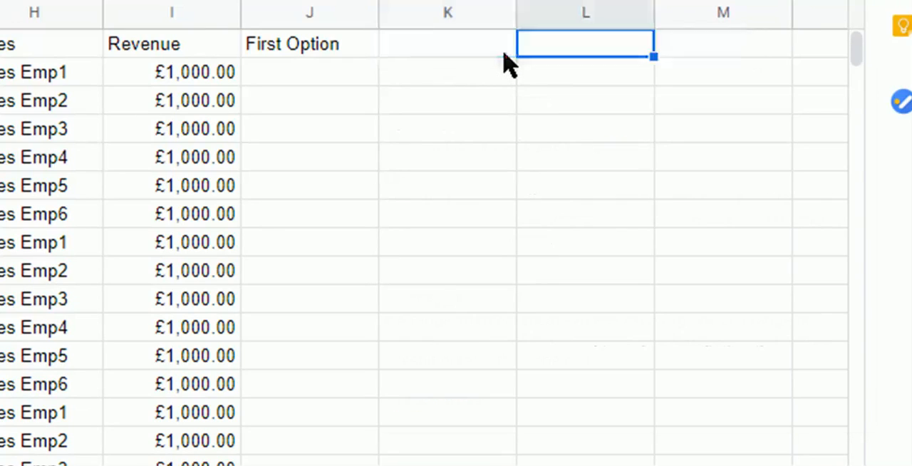
- Check the fixed-range output in column K from its header down past the end of the February rows
left_click(504, 52)
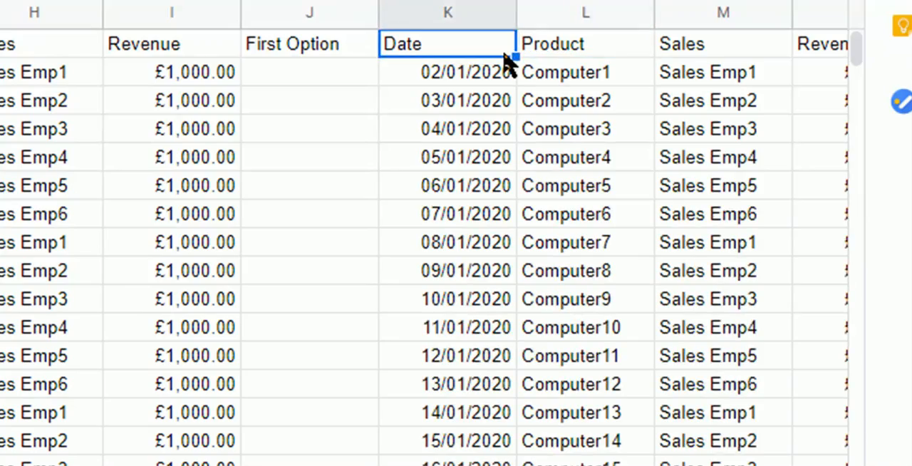
key("ctrl+Down")
key("Down")
key("Down")
key("Down")
key("Down")
key("Down")
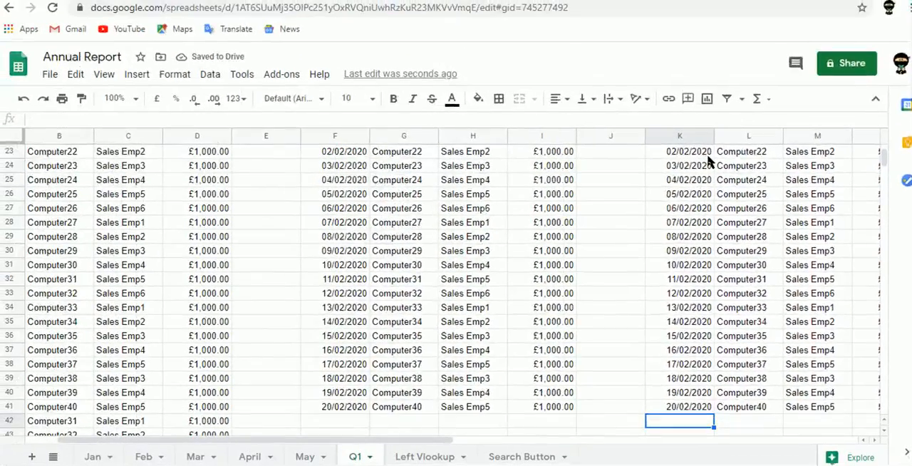
key("Down")
key("Down")
key("Down")
key("Down")
key("Down")
key("Down")
key("ctrl+Up")
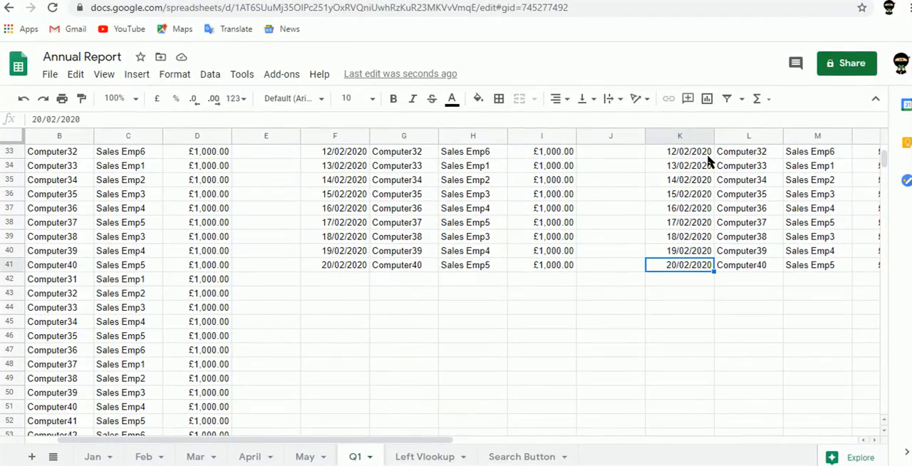
key("ctrl+Up")
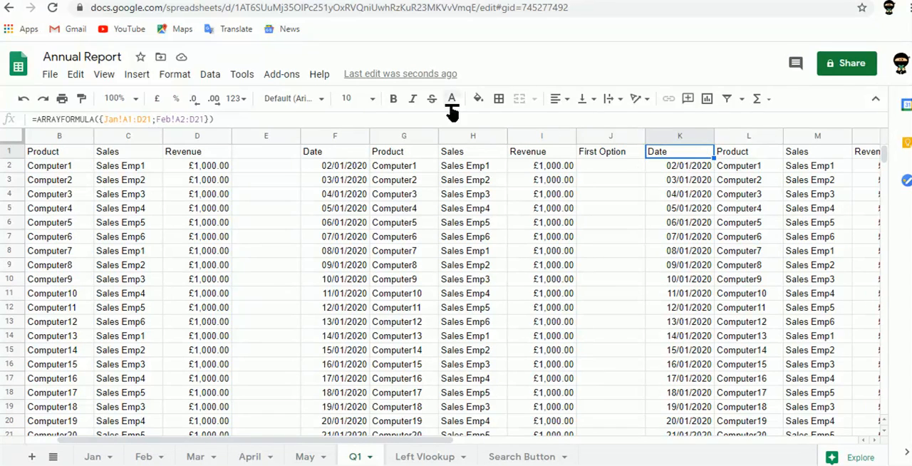
- Examine the fixed D21 end references of the January and February ranges in the K1 formula, leaving it unchanged
left_click(204, 120)
left_click_drag(204, 120, 190, 120)
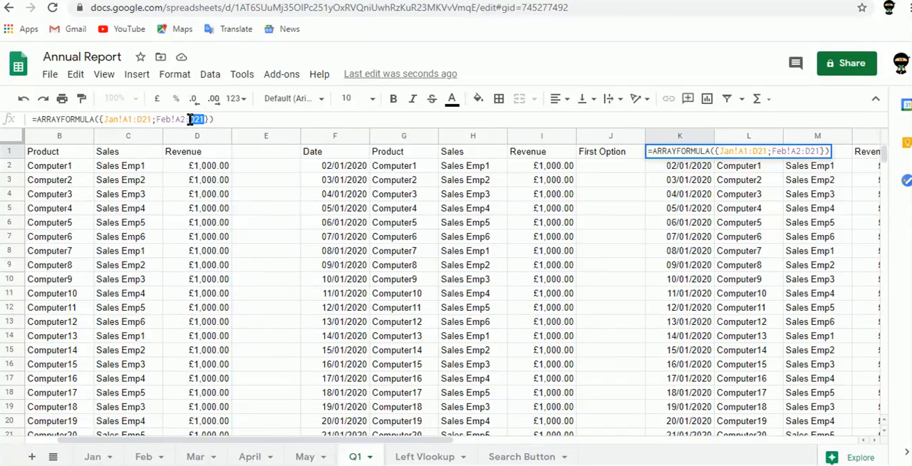
double_click(146, 120)
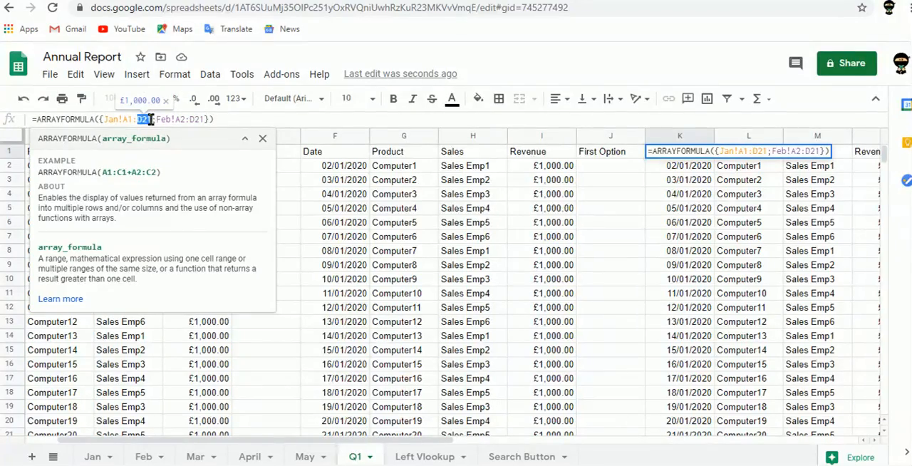
left_click(226, 120)
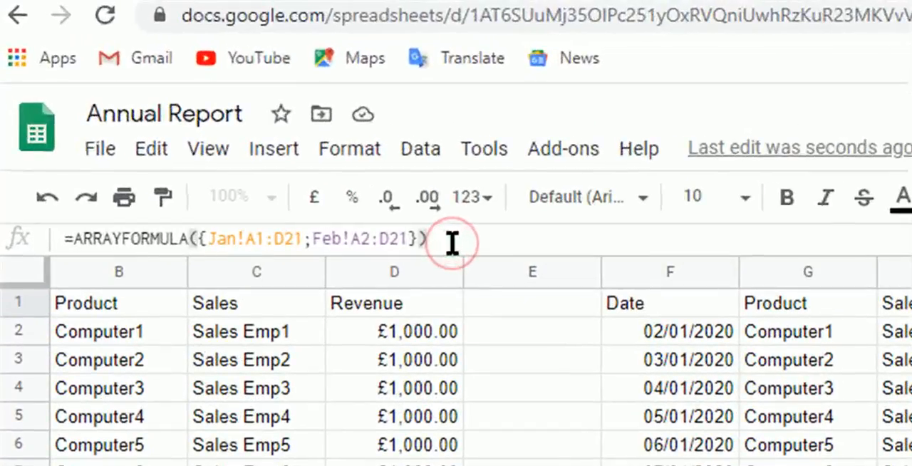
key("Return")
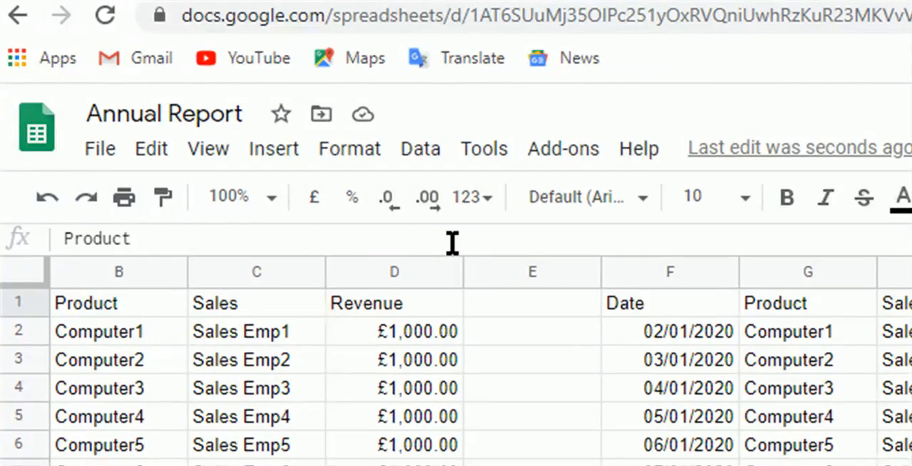
- Examine the not(isblank()) condition in the F1 FILTER formula, leaving it unchanged
key("Left")
key("Left")
key("Left")
key("Left")
key("Left")
key("Left")
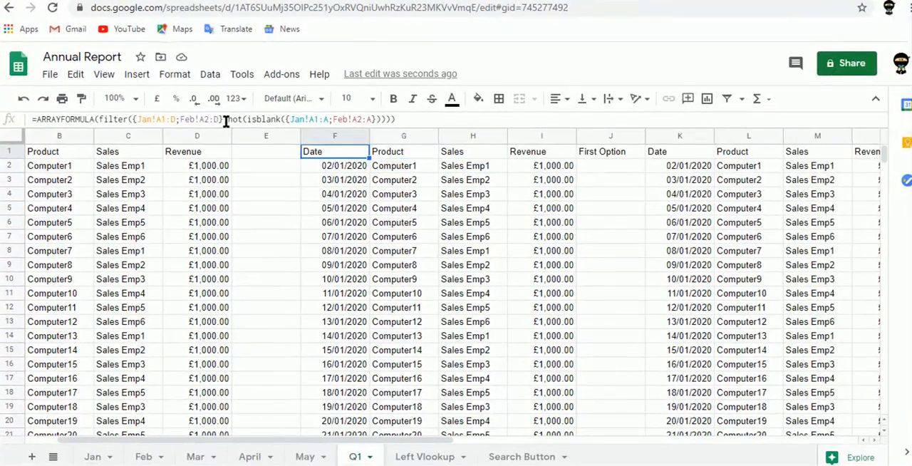
left_click_drag(226, 120, 283, 120)
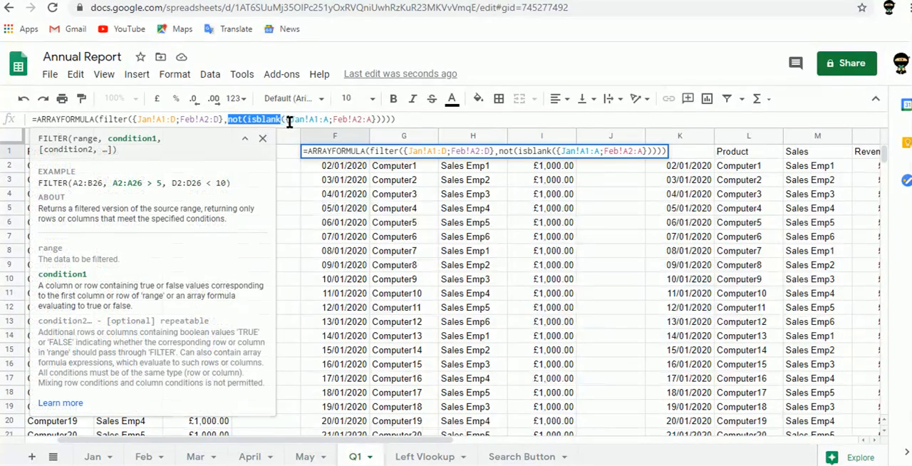
left_click(408, 119)
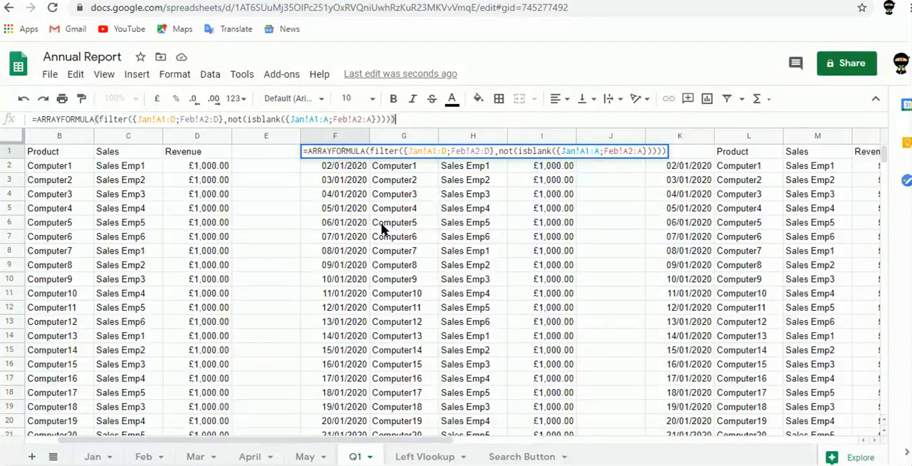
key("Tab")
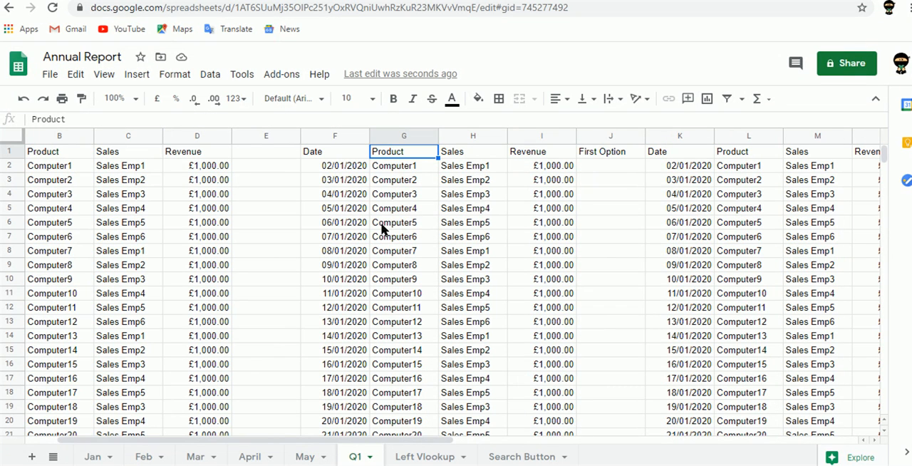
key("Tab")
key("Tab")
key("Tab")
key("Tab")
key("Tab")
key("Tab")
key("Tab")
key("Tab")
key("Tab")
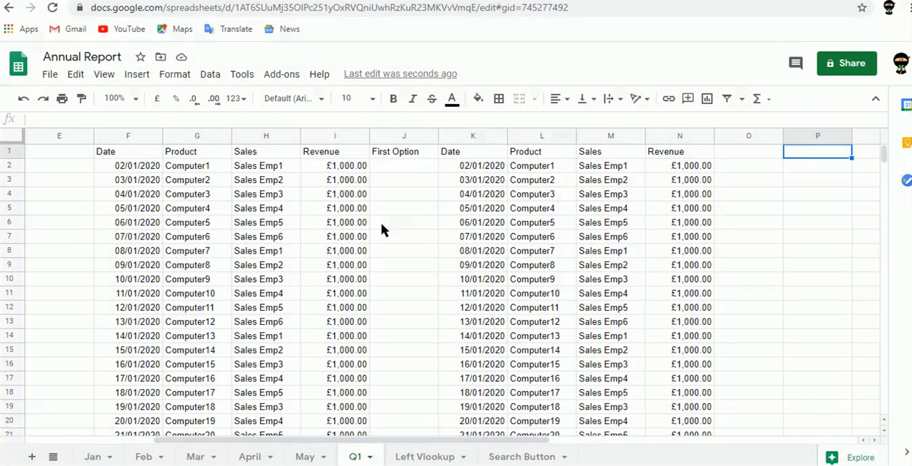
- On the Left Vlookup sheet, copy the blue-banded table H2:K14 and paste the copy at M2
left_click(414, 459)
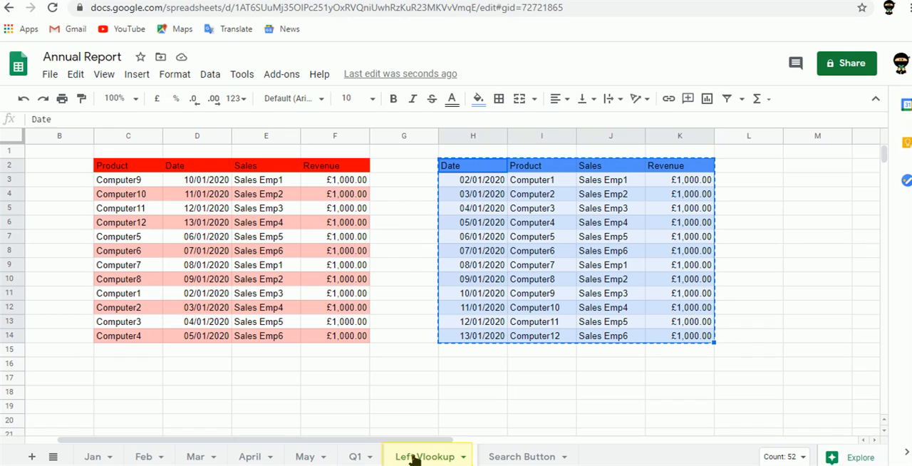
key("Left")
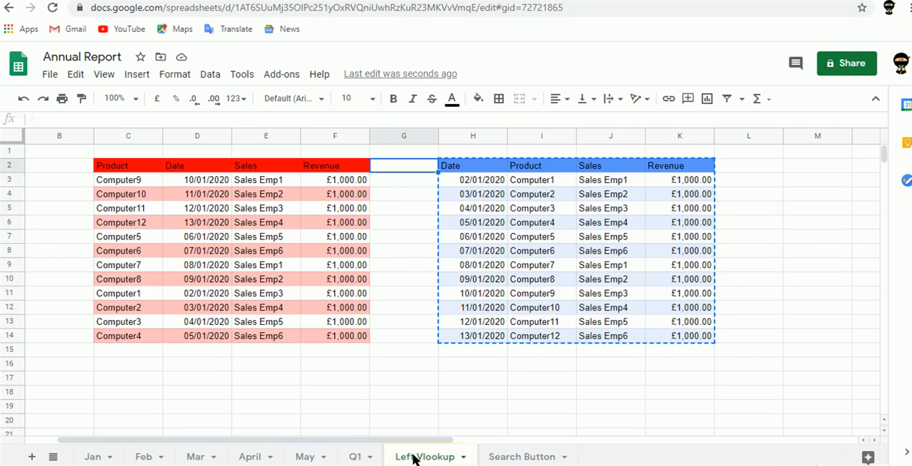
key("Right")
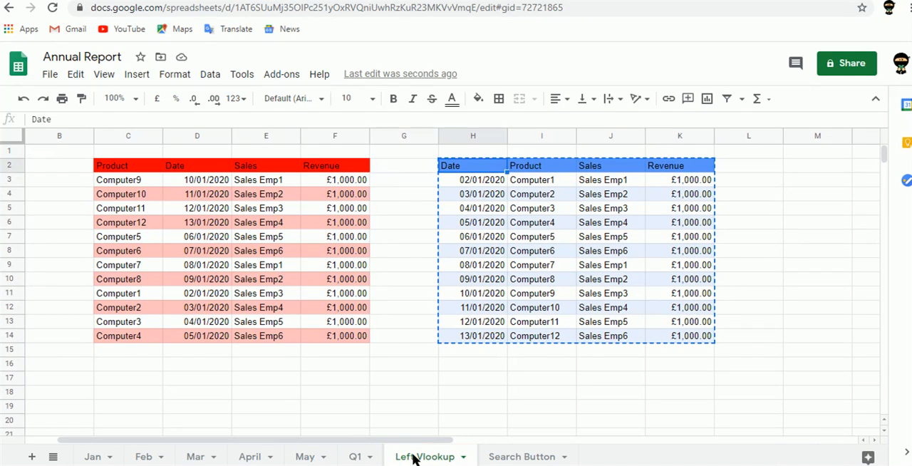
key("shift+Right")
key("shift+Right")
key("shift+Right")
key("ctrl+shift+Down")
key("ctrl+c")
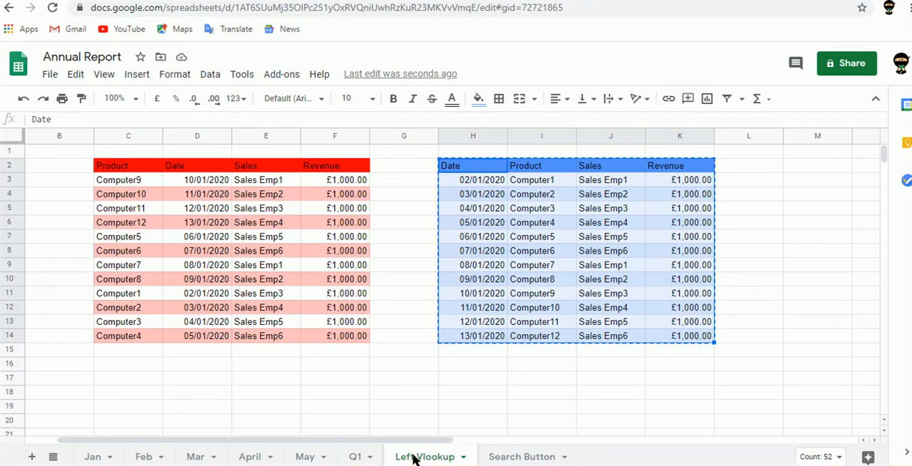
key("Right")
key("Right")
key("Right")
key("Right")
key("Right")
key("Right")
key("Right")
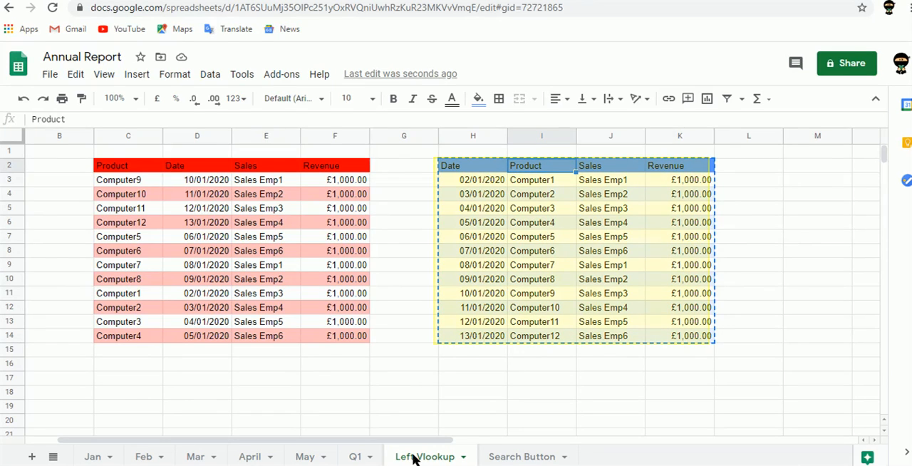
key("Left")
key("Left")
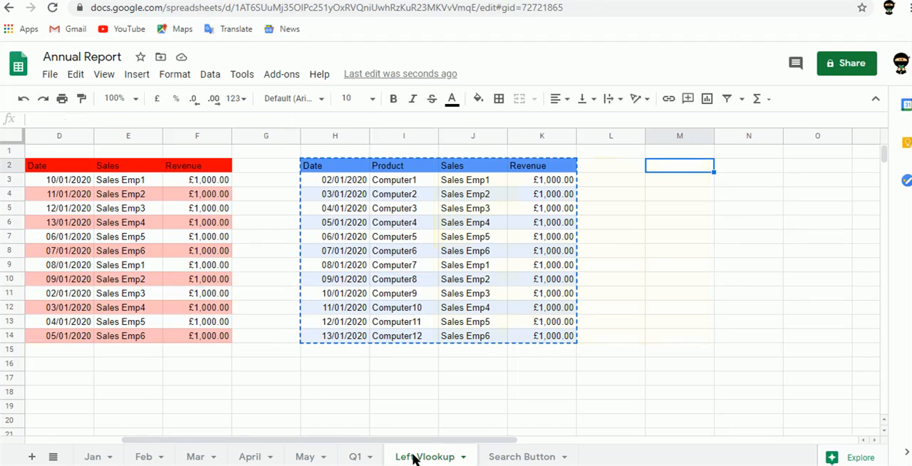
key("ctrl+v")
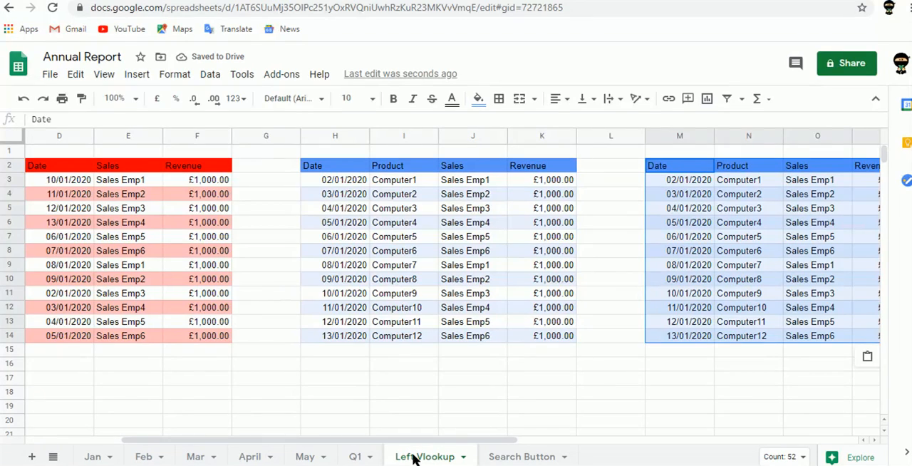
- Fill the copied table with grey and move its Sales and Revenue columns over to start at P2
left_click(478, 98)
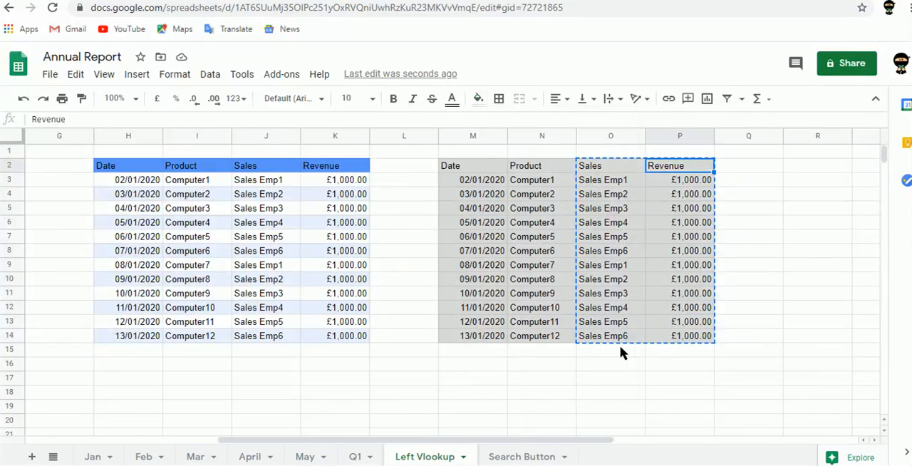
type("Sales\tRevenue Sales Emp1\t£1,000.00 Sales Emp2\t£1,000.00 Sales Emp3\t£1,000.00 Sales Emp4\t£1,000.00 Sales Emp5\t£1,000.00 Sales Emp6\t£1,000.00 Sales Emp1\t£1,000.00 Sales Emp2\t£1,000.00 Sales Emp3\t£1,000.00 Sales Emp4\t£1,000.00 Sales Emp5\t£1,000.00 Sales Emp6\t£1,000.00")
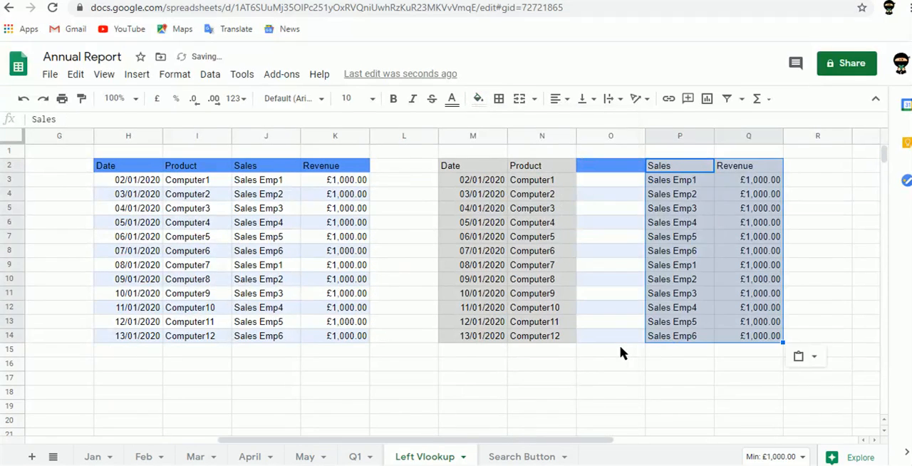
- Enter the header Date in O2, in the empty column between Product and Sales
key("Left")
key("Left")
key("Right")
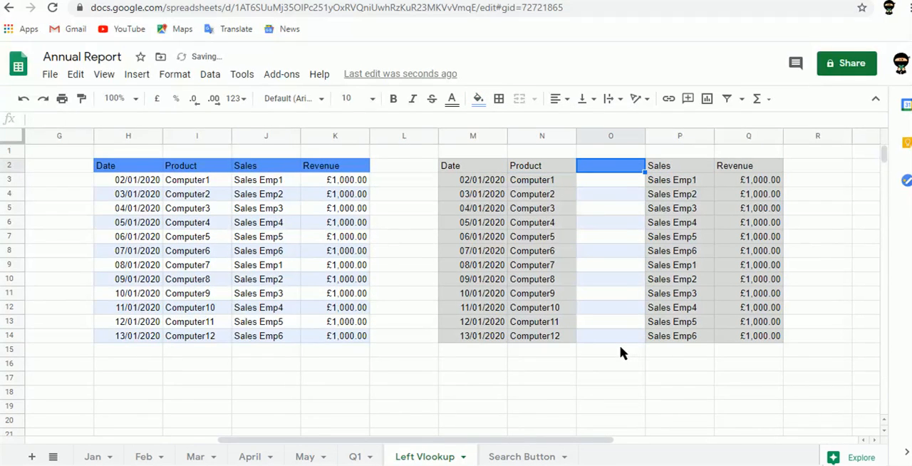
type("DAte")
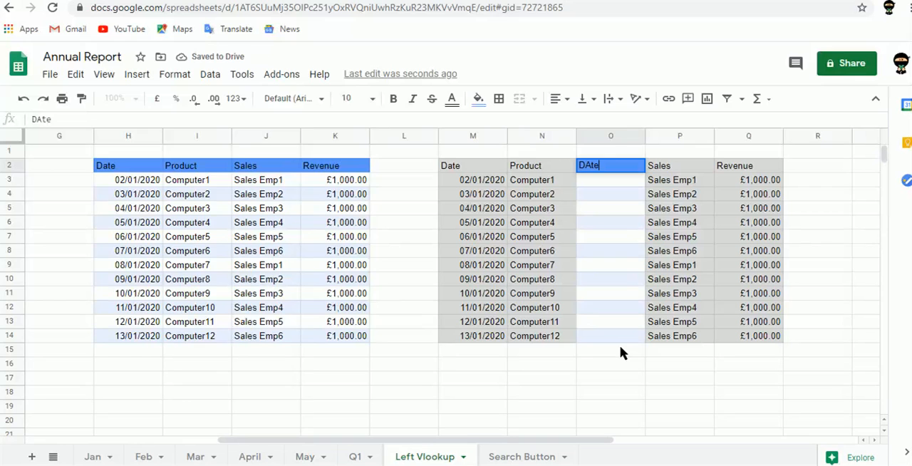
key("Right")
key("Left")
key("Left")
key("Right")
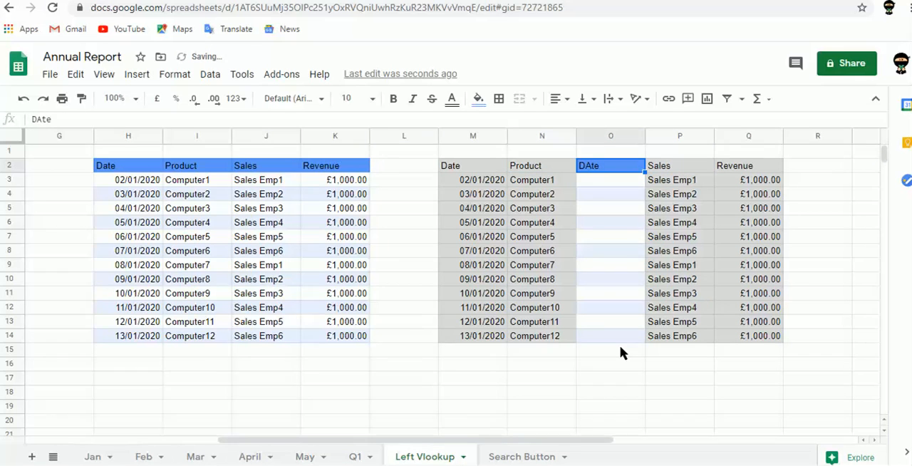
type("Date")
- Clear the copied dates and their header from M2:M14
key("Left")
key("Left")
key("ctrl+shift+Down")
key("Delete")
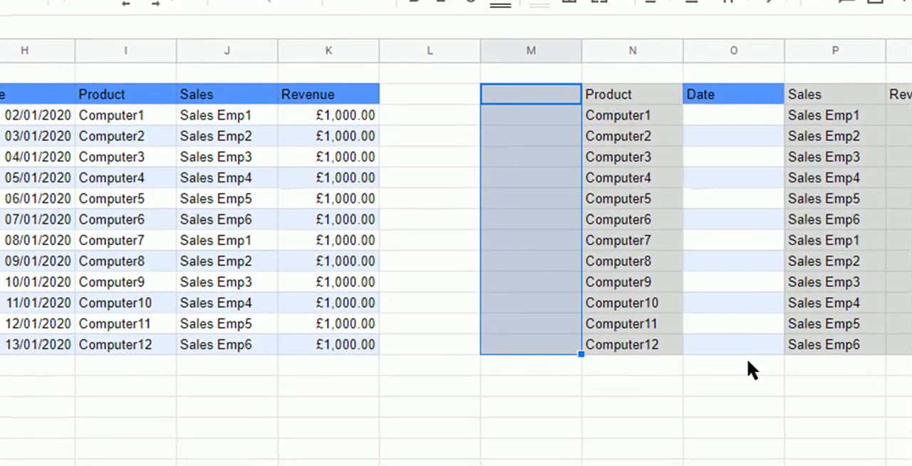
- Start a VLOOKUP formula in O3 with the product name in N3 as the search key
key("Down")
key("Right")
key("Right")
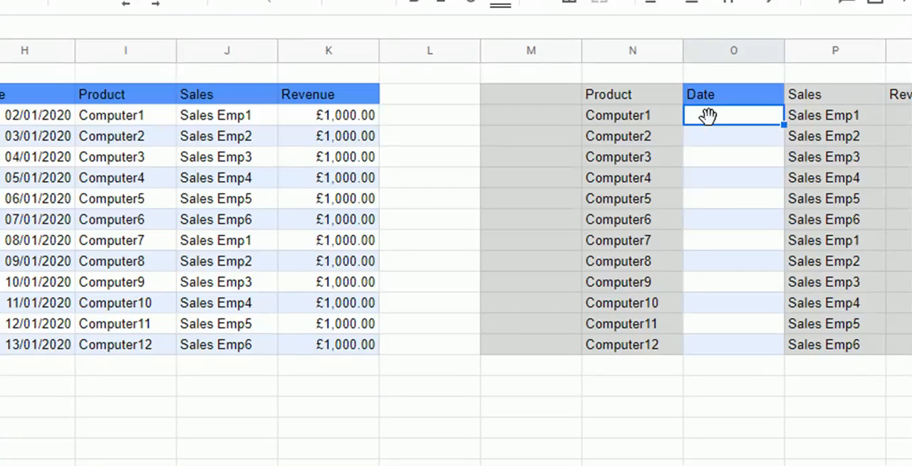
type("=")
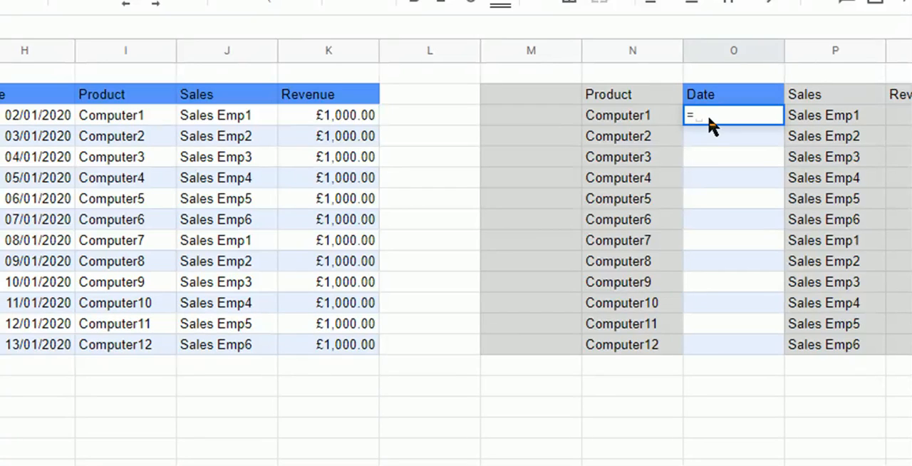
type("vloo")
key("Tab")
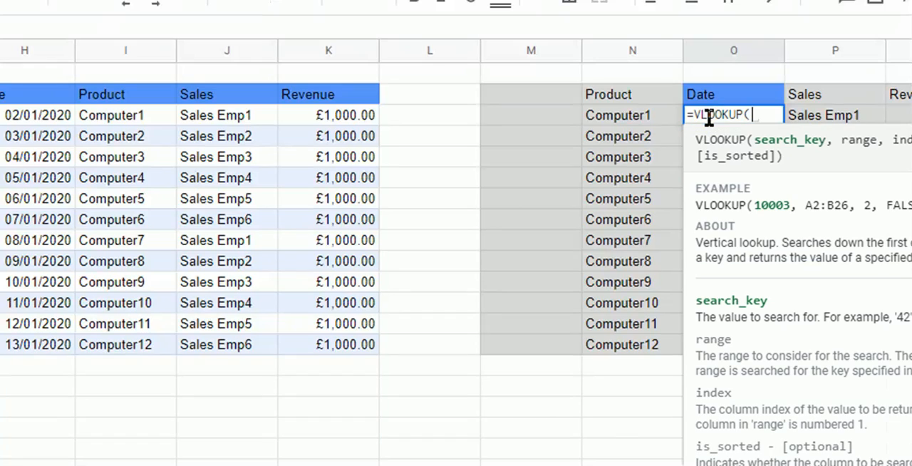
key("Left")
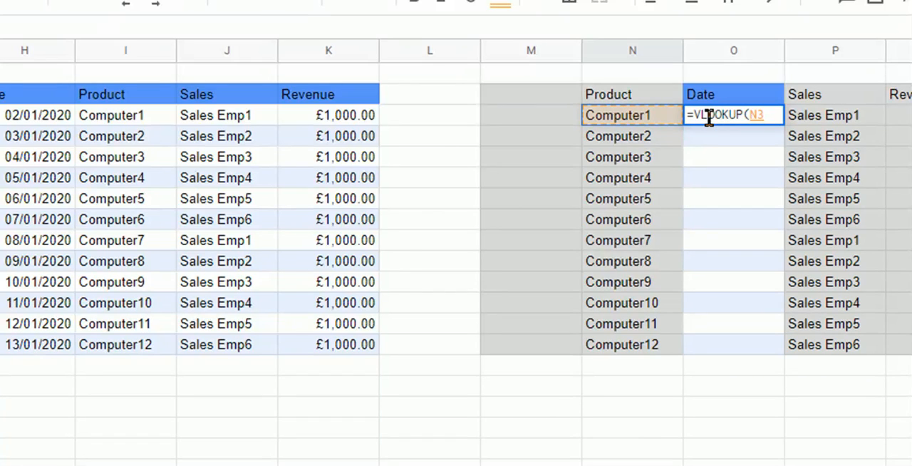
type(",")
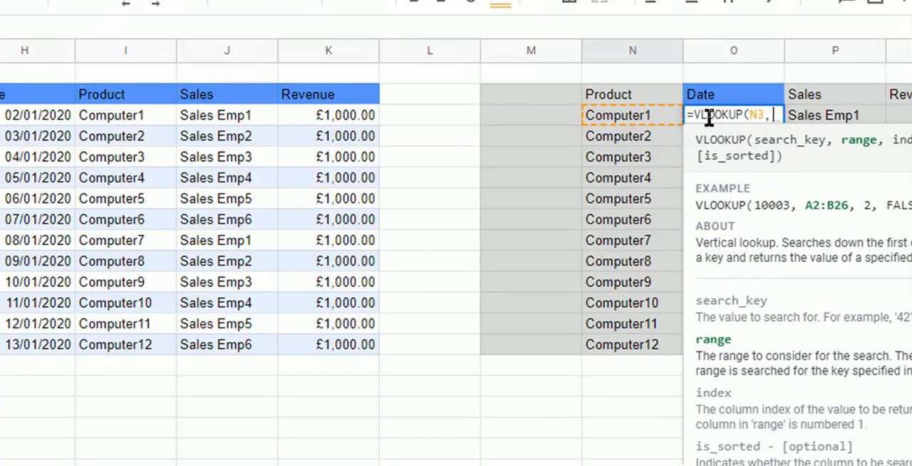
type("{")
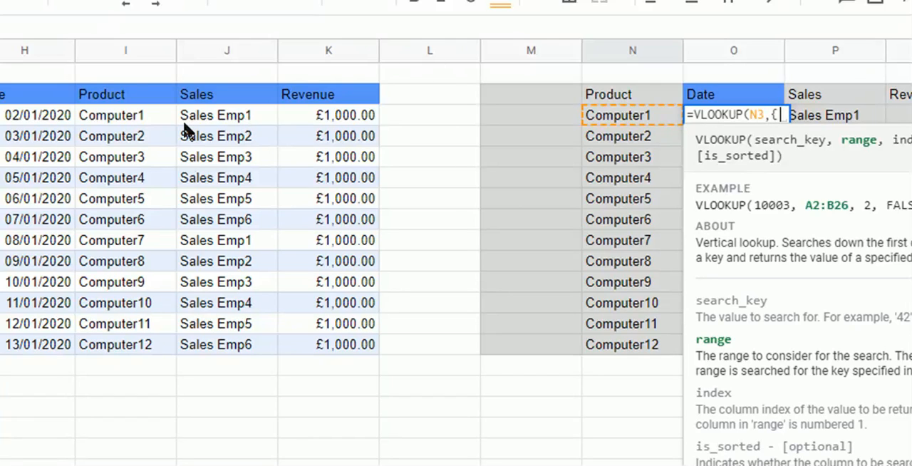
- Open an array for the VLOOKUP range and add the Product column as the absolute reference $I$2:$I$14
left_click(130, 100)
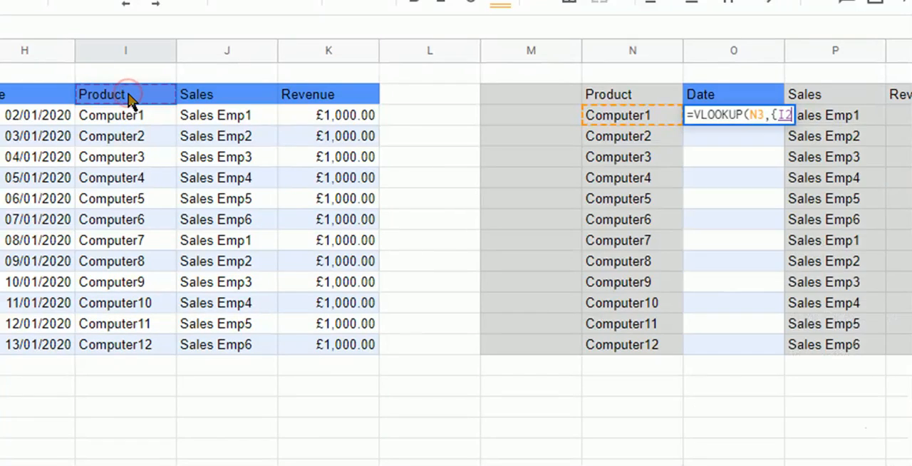
key("ctrl+shift+Down")
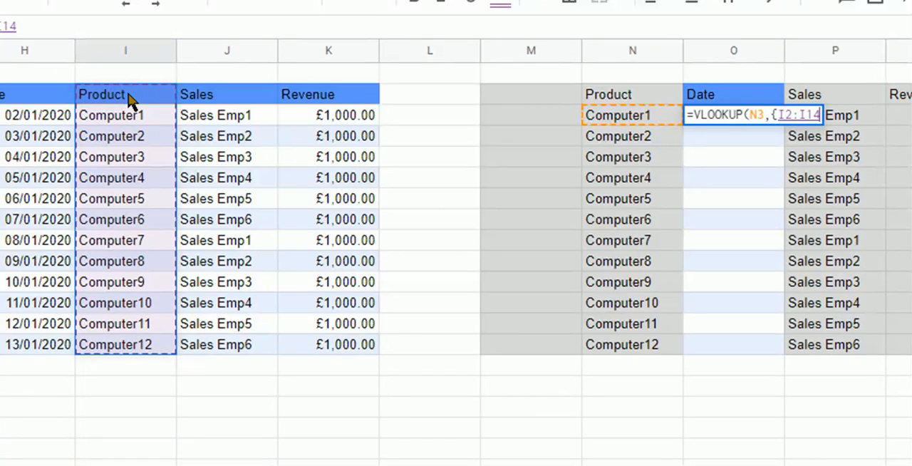
key("F4")
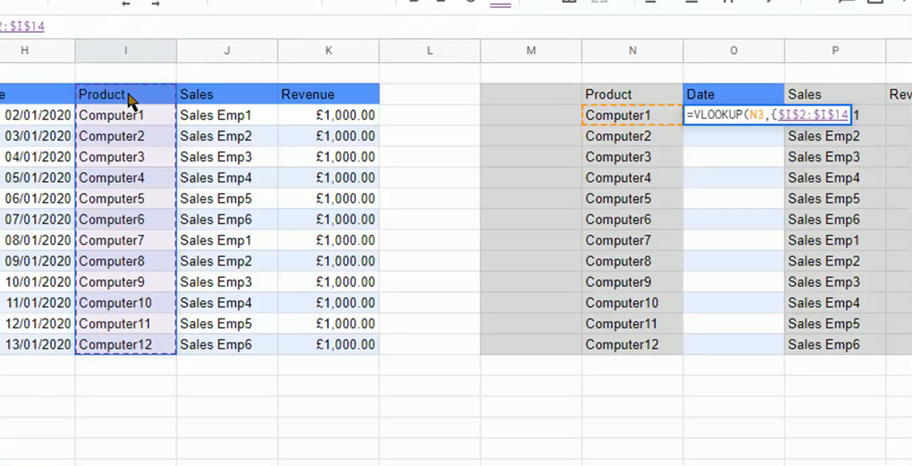
- Add the Date column as the absolute reference $H$2:$H$14 to the VLOOKUP array and close the array
type(",")
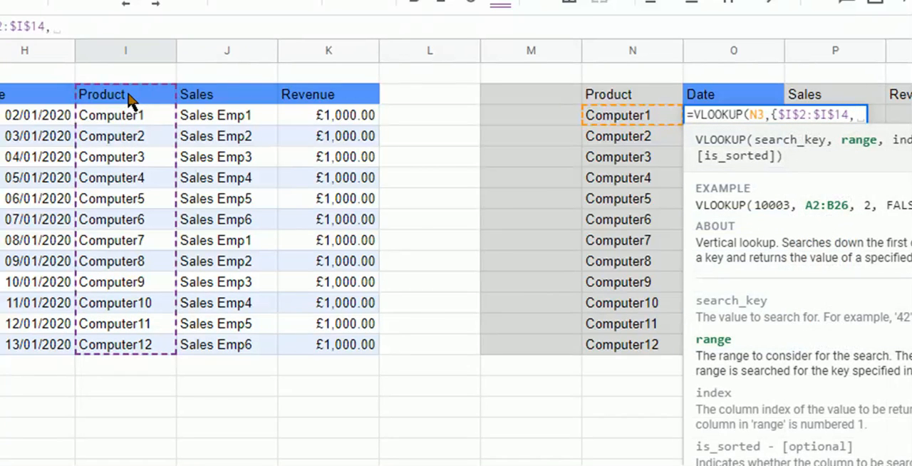
left_click(50, 97)
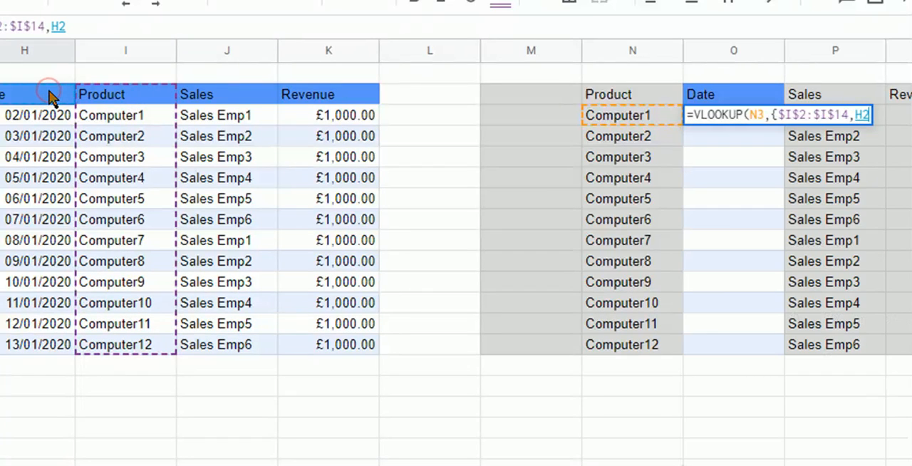
key("ctrl+shift+Down")
key("F4")
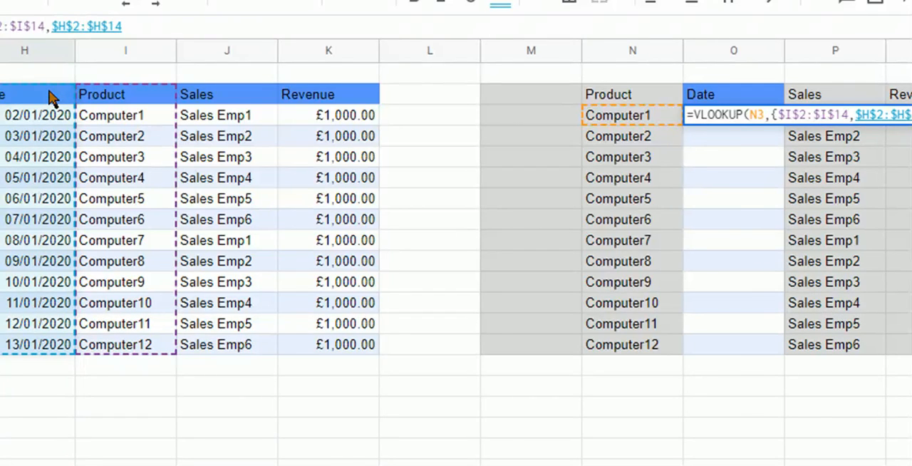
type(",")
key("BackSpace")
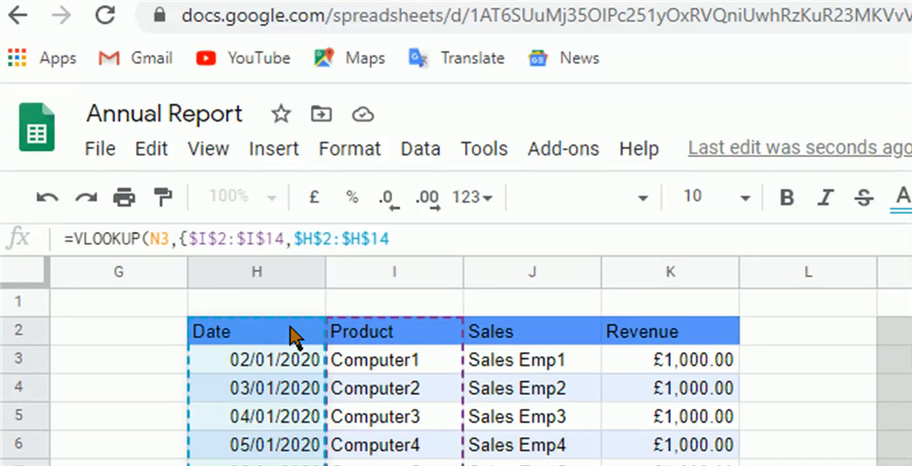
type("}")
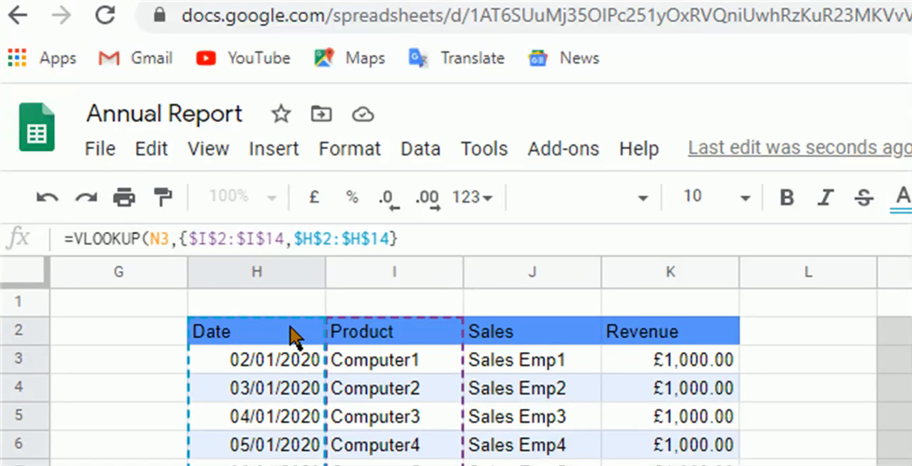
type(", ")
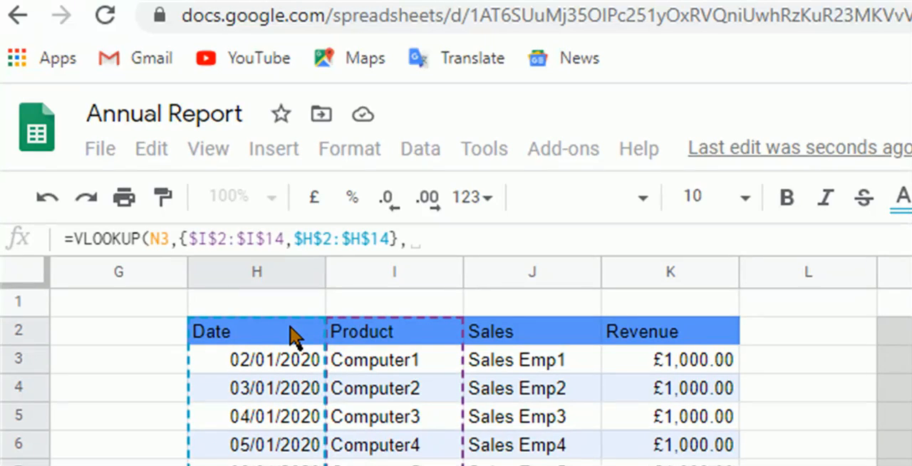
type("2")
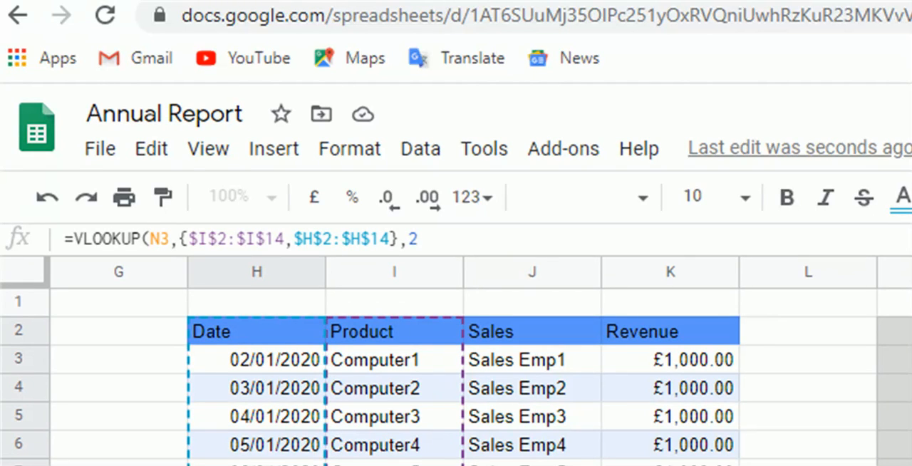
- Complete the VLOOKUP in O3 with column index 2 and False for an exact match
type(", ")
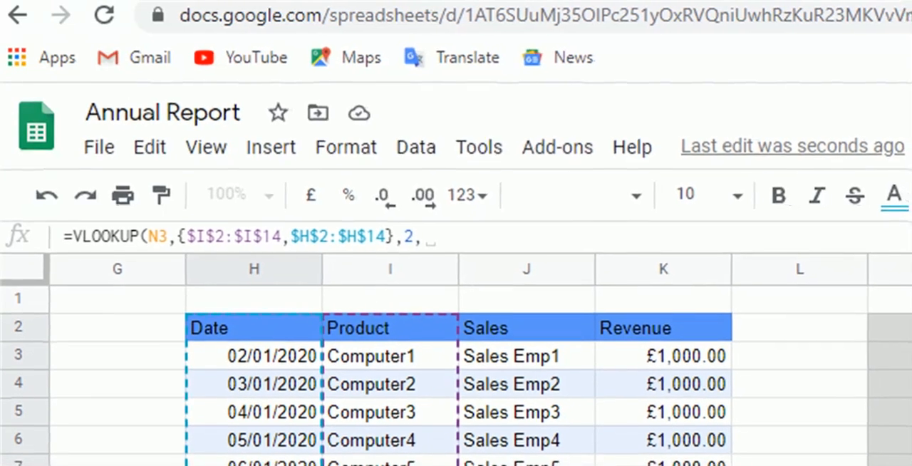
type("False")
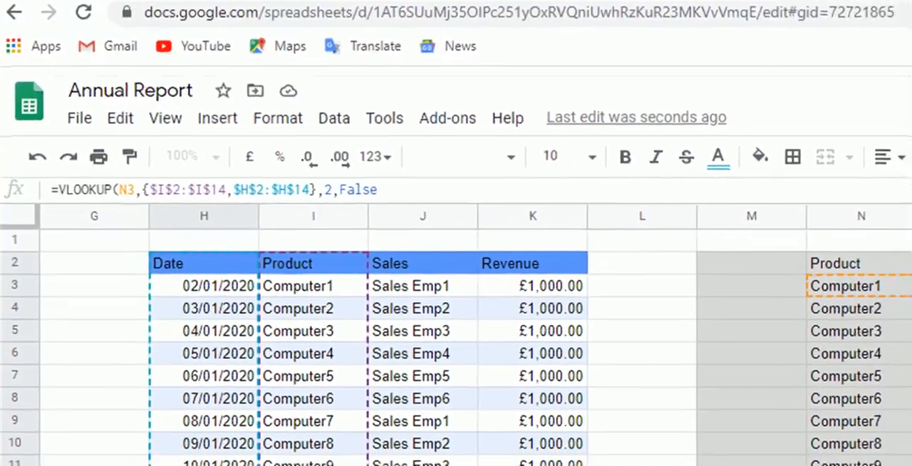
type(")")
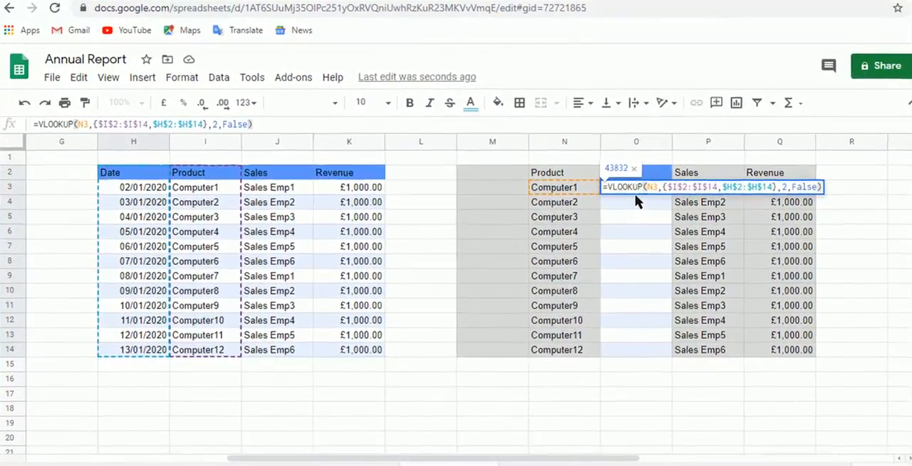
key("Tab")
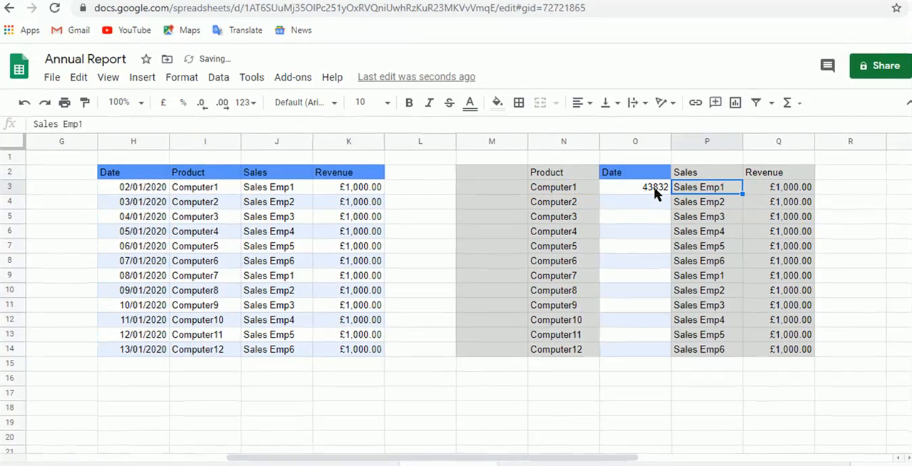
- Format O3 as a date and fill its VLOOKUP formula down to O14
left_click(656, 191)
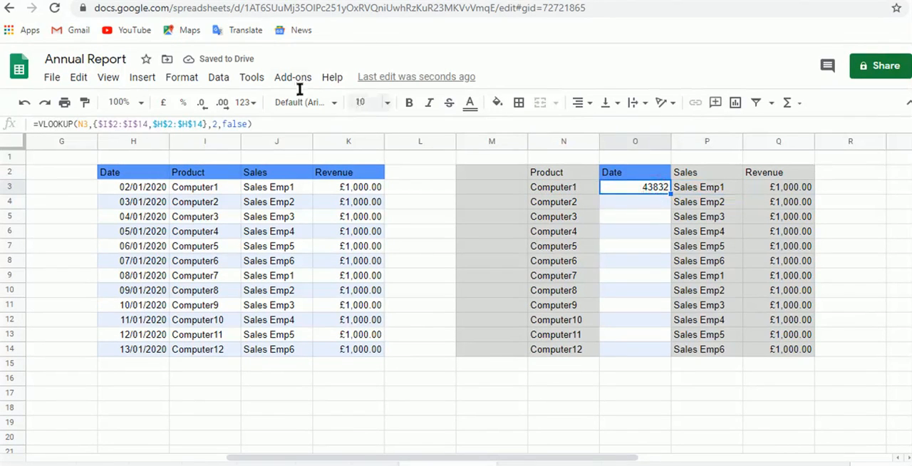
left_click(251, 103)
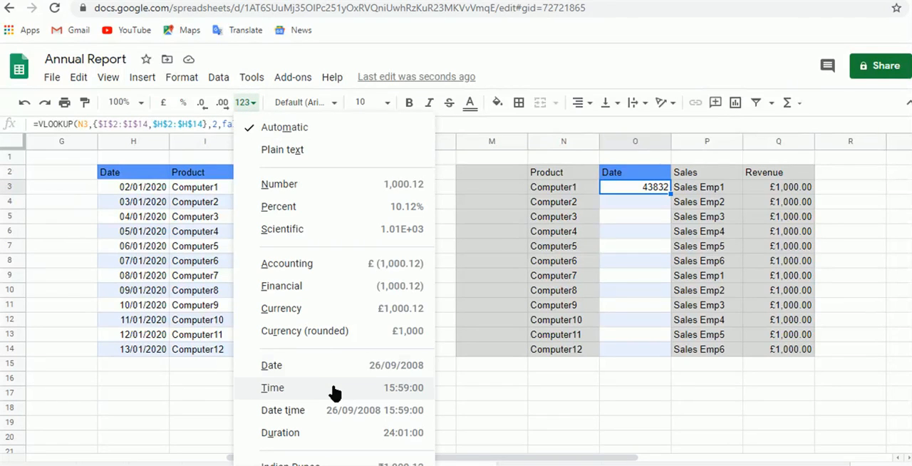
left_click(320, 365)
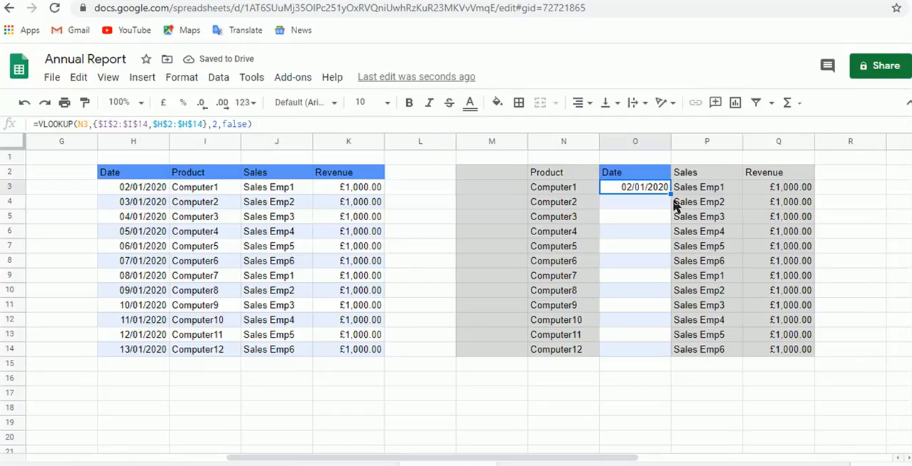
left_click_drag(670, 194, 667, 345)
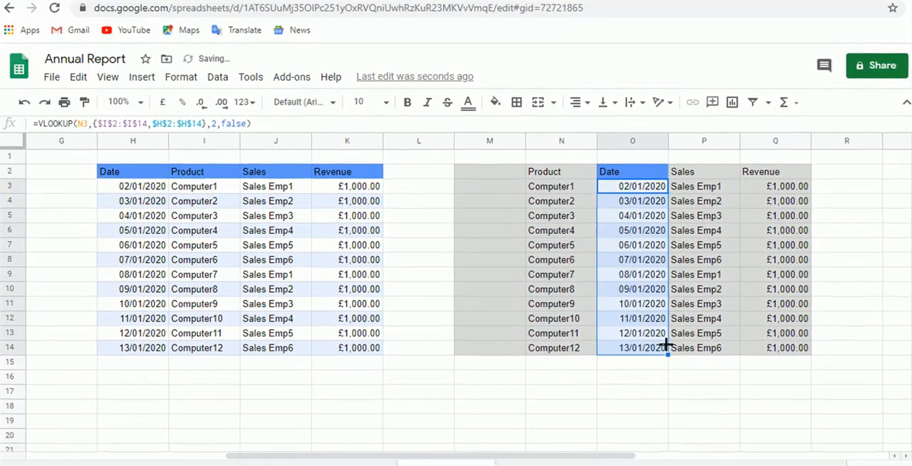
- Enter the label value in O1, above the Date header of the lookup table
key("Left")
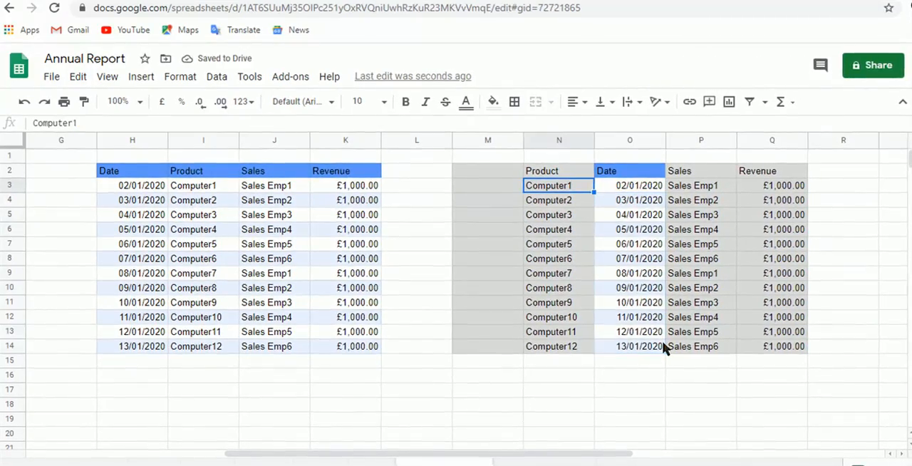
key("Right")
key("Up")
key("Up")
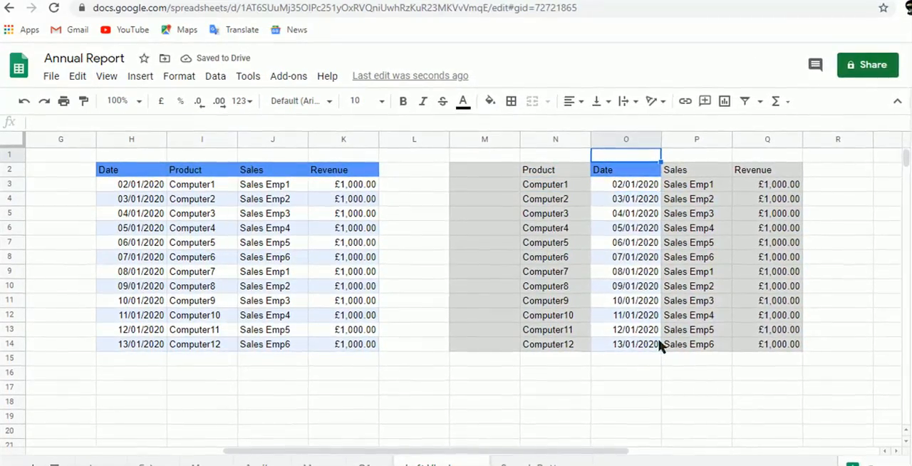
type("Left")
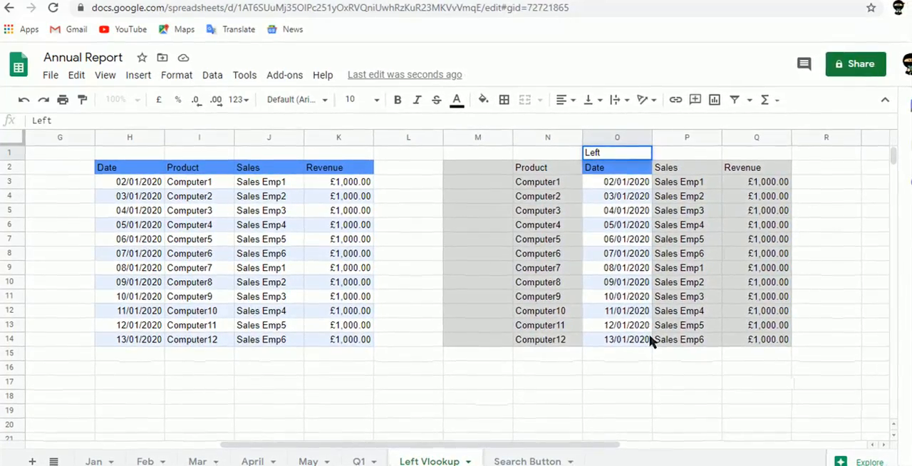
key("BackSpace")
key("BackSpace")
key("BackSpace")
key("BackSpace")
key("BackSpace")
type("val")
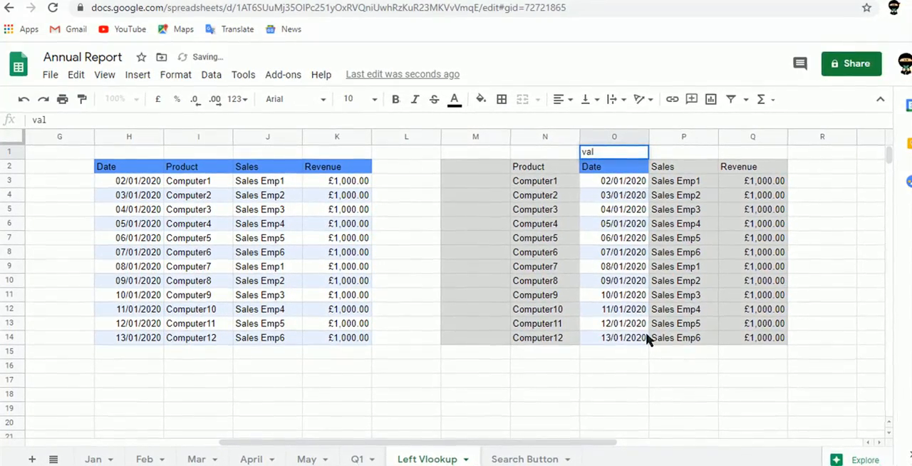
type("ue")
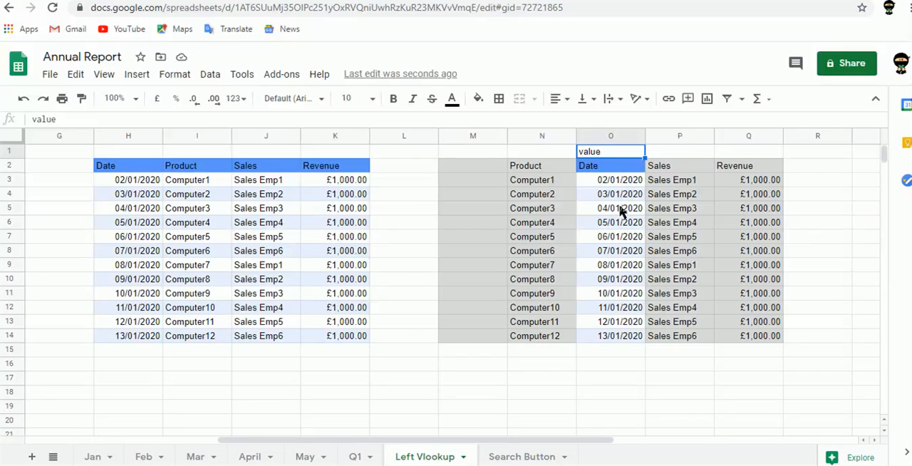
left_click(322, 168)
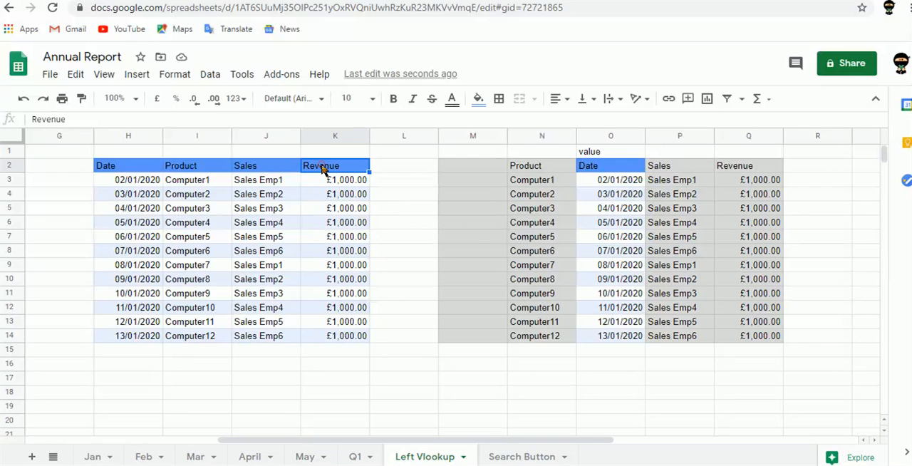
key("Left")
key("Right")
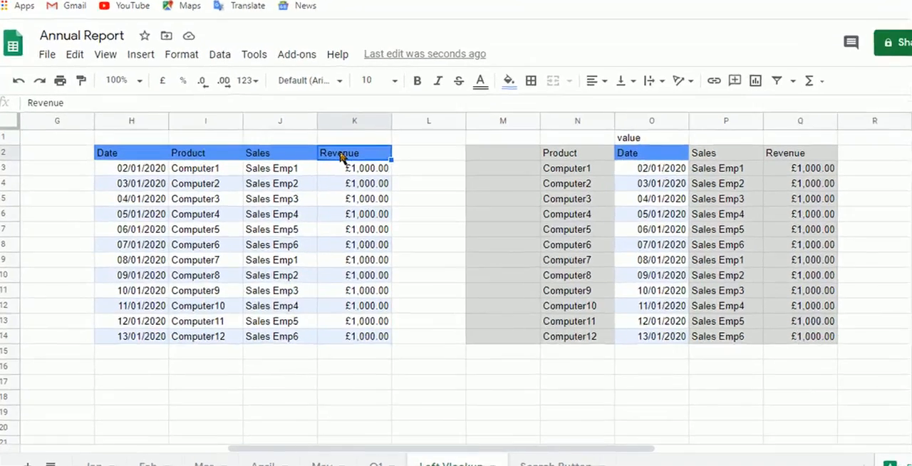
key("Left")
key("Down")
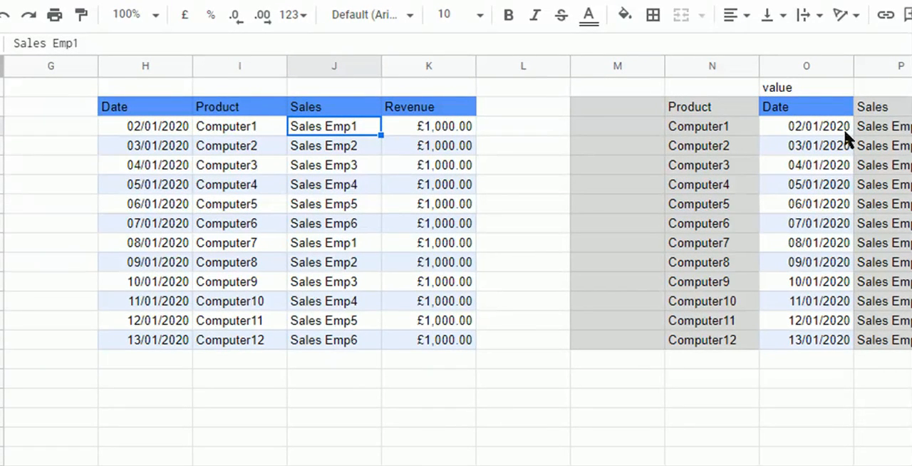
- Move the Sales column with its header from P2:P14 to N2:N14, replacing the Product column
left_click(823, 126)
key("Right")
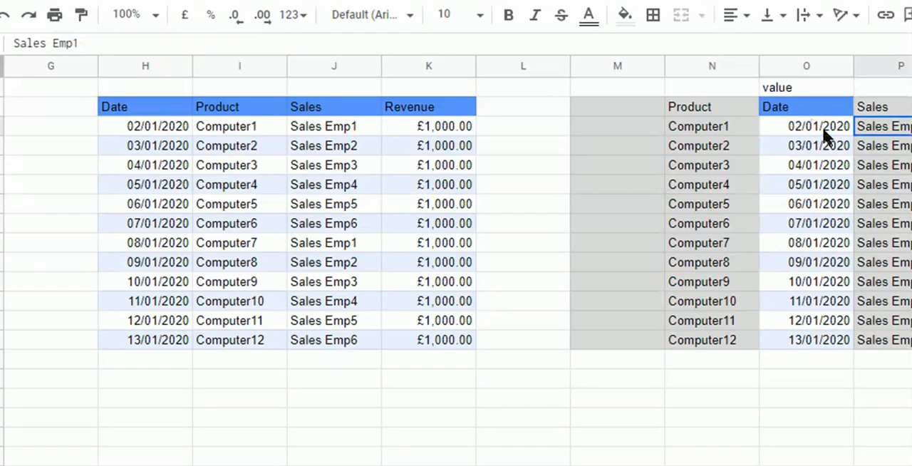
key("ctrl+shift+Down")
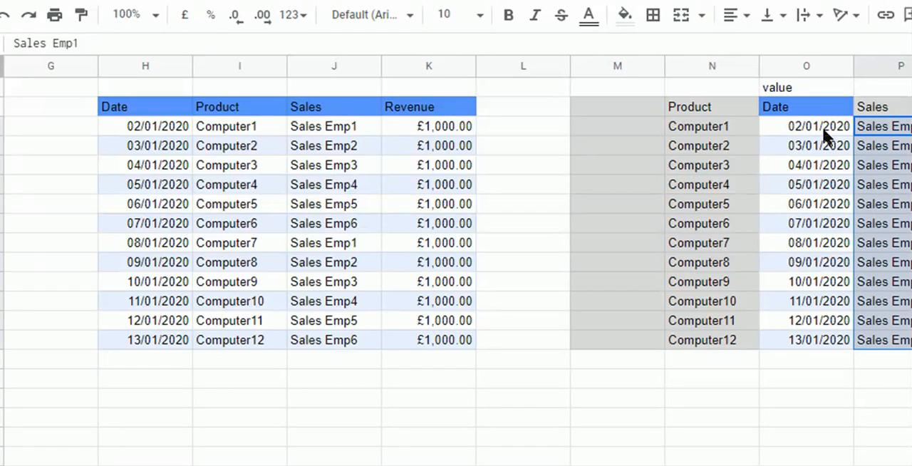
key("Up")
key("ctrl+shift+Down")
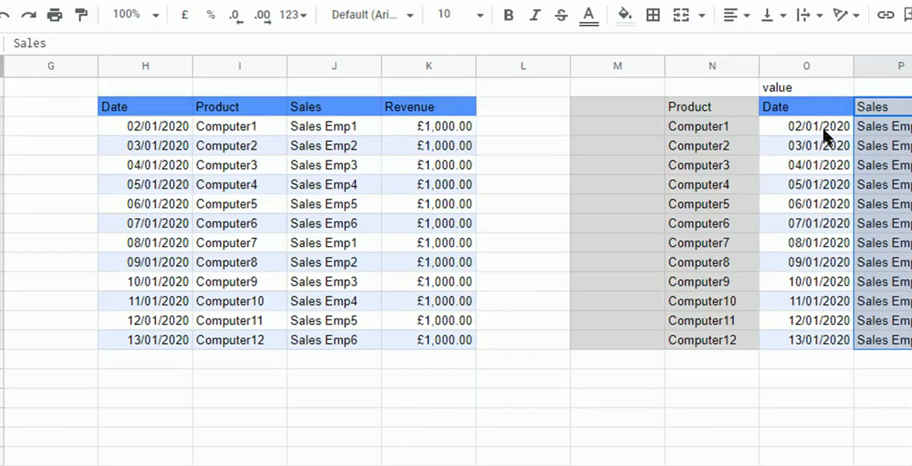
key("ctrl+c")
key("Left")
key("Left")
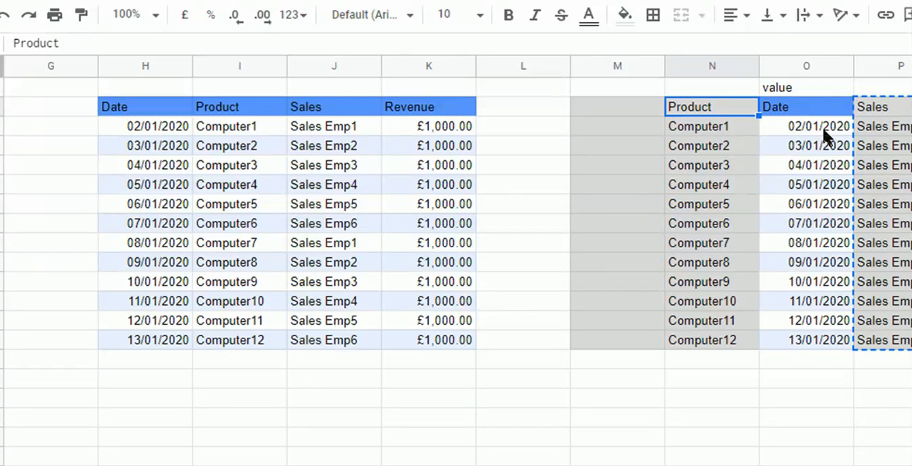
key("ctrl+v")
- Replace the broken search key in the O3 VLOOKUP with a reference to N3
key("Down")
key("Right")
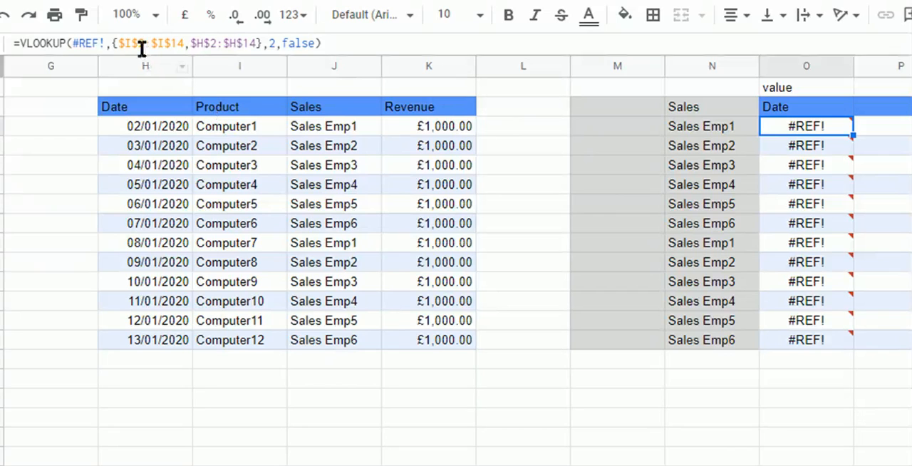
left_click(103, 44)
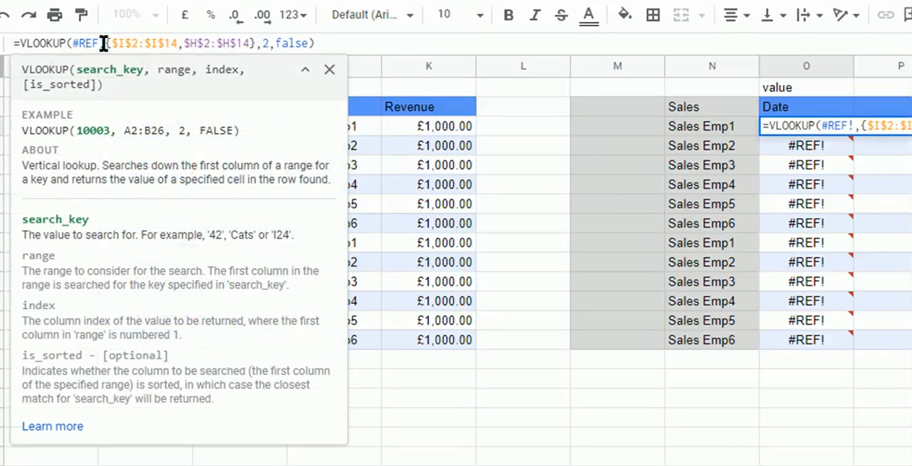
key("BackSpace")
key("BackSpace")
key("BackSpace")
key("BackSpace")
key("BackSpace")
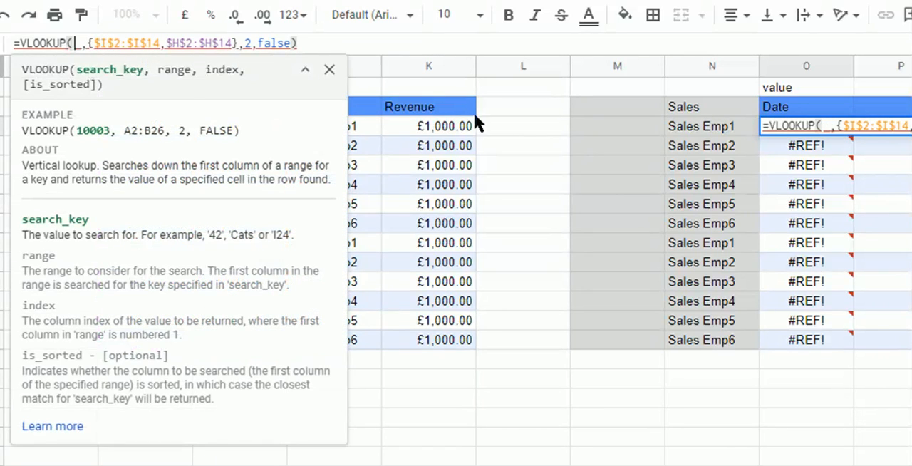
left_click(695, 131)
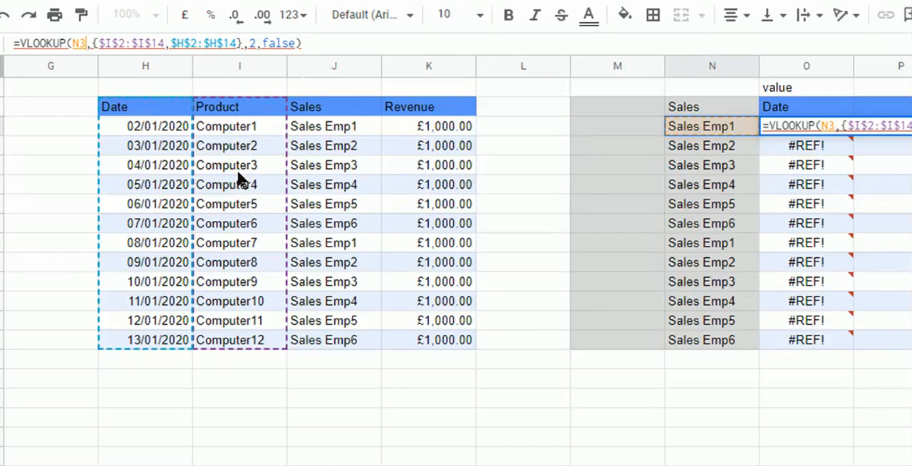
- Change the first array column in the O3 VLOOKUP to the Sales range $J$2:$J$14
left_click(112, 44)
key("BackSpace")
type("J")
key("Right")
key("Right")
key("Right")
key("Right")
key("Right")
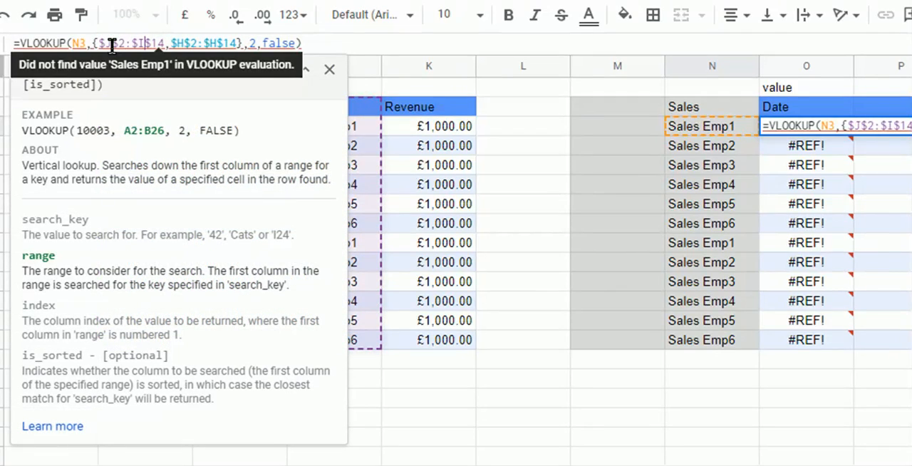
key("BackSpace")
type("J")
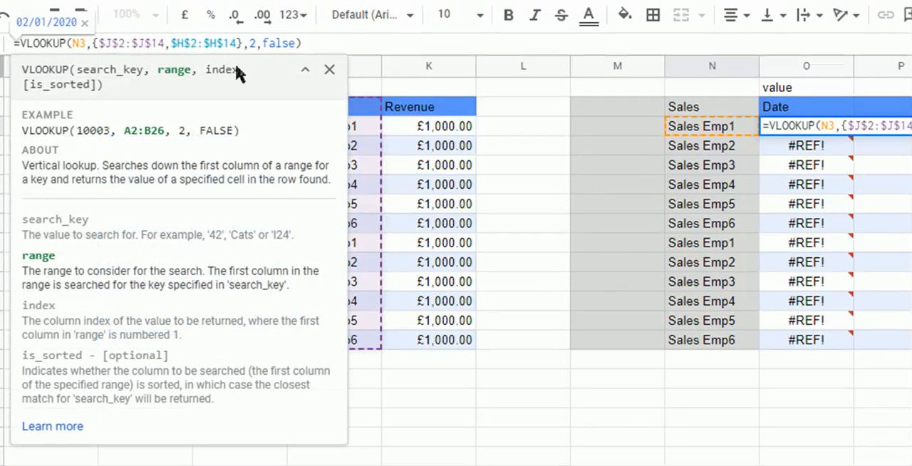
- Commit the edited VLOOKUP in O3 and fill it down the Date column to O14
left_click(336, 41)
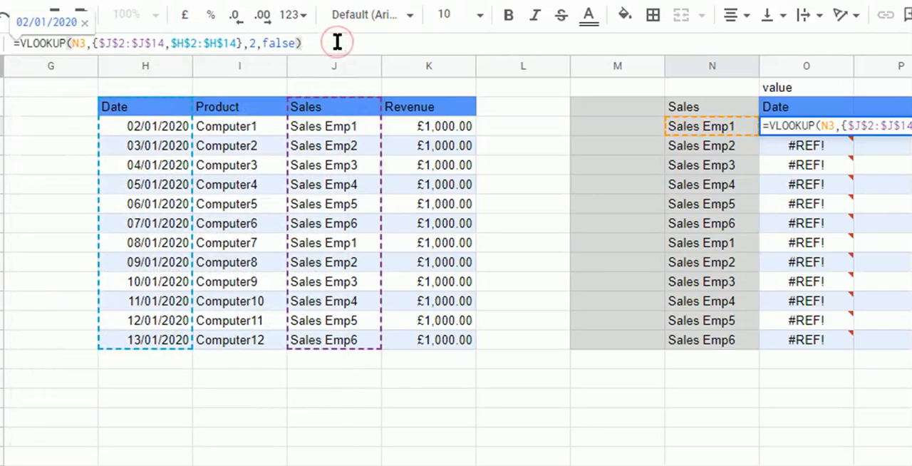
key("Tab")
key("Left")
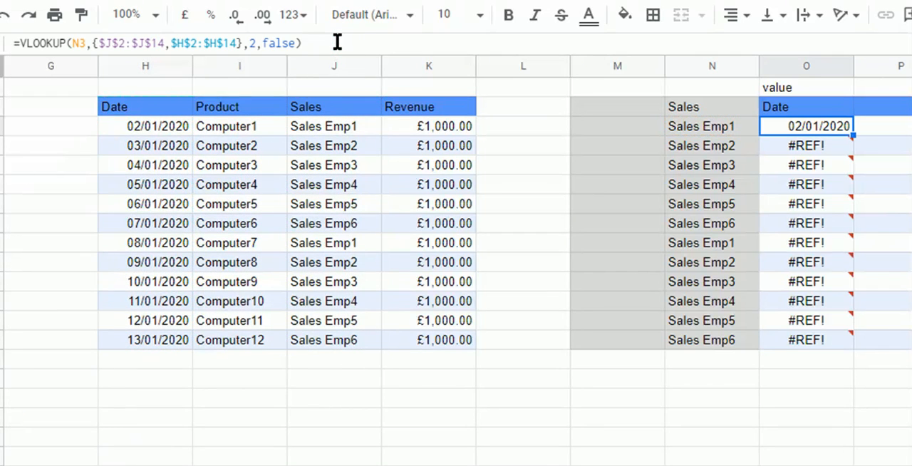
key("ctrl+shift+Down")
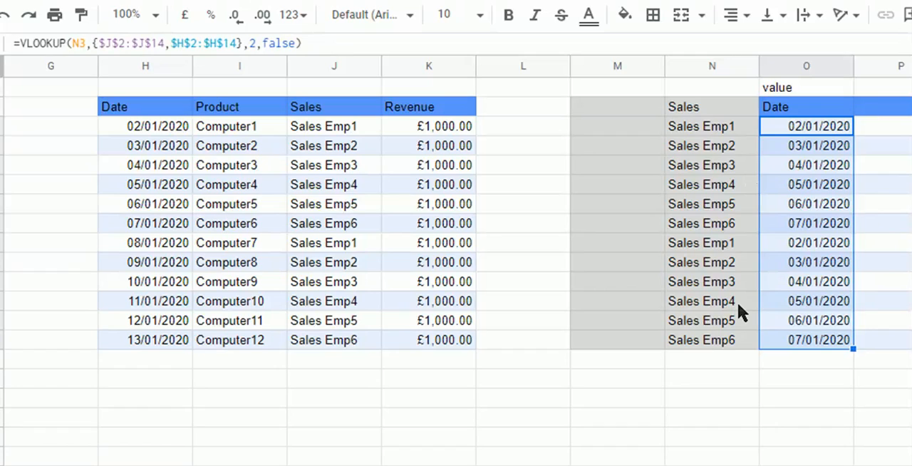
- Review the sales employee names listed in N3:N14 for repeated entries
left_click(726, 225)
key("Up")
key("Up")
key("Up")
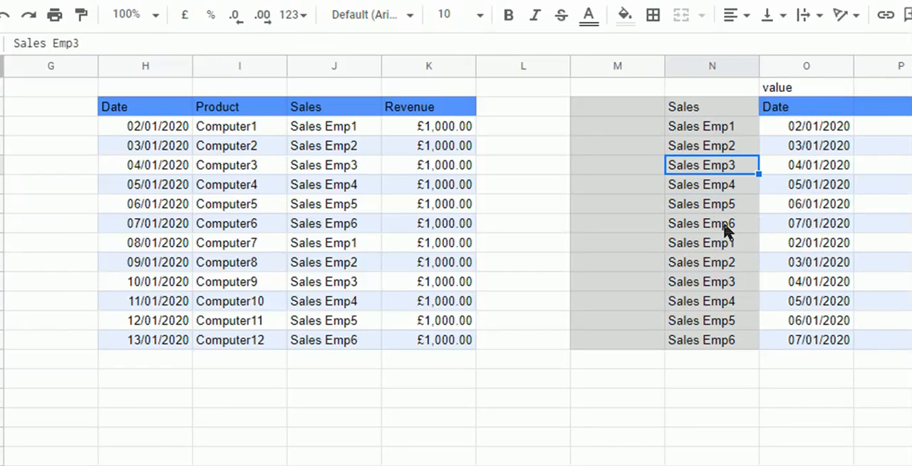
key("Up")
key("Left")
key("Up")
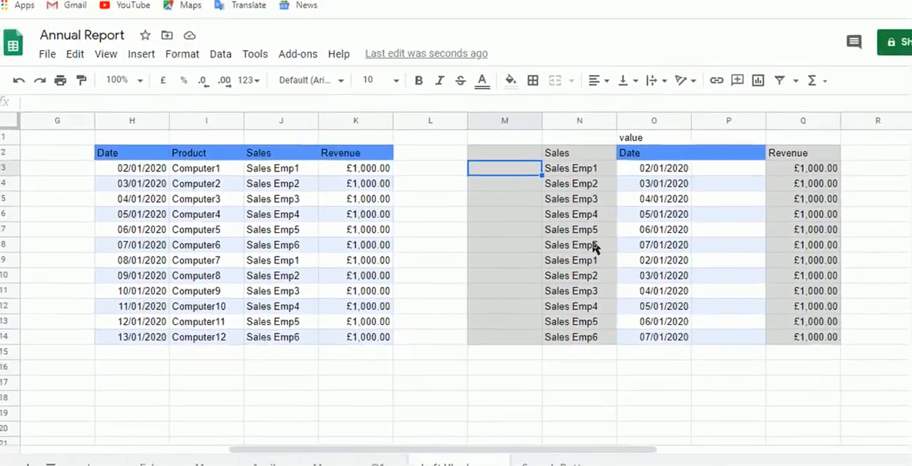
key("Right")
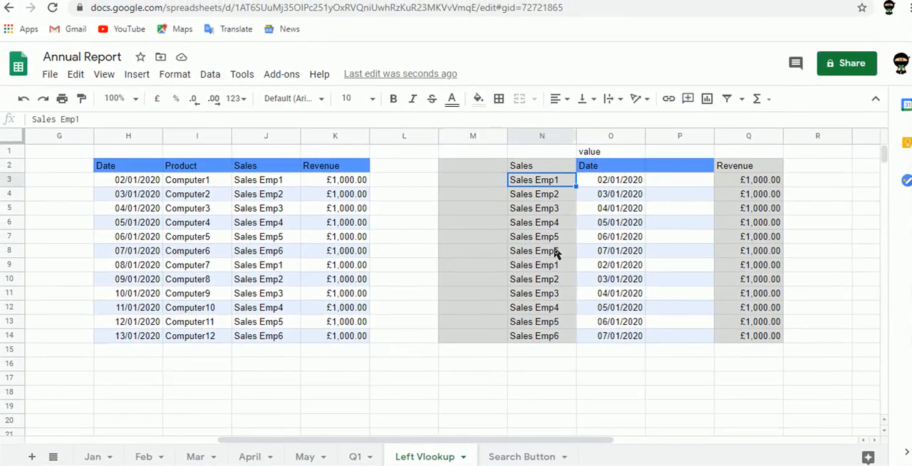
key("ctrl+shift+Down")
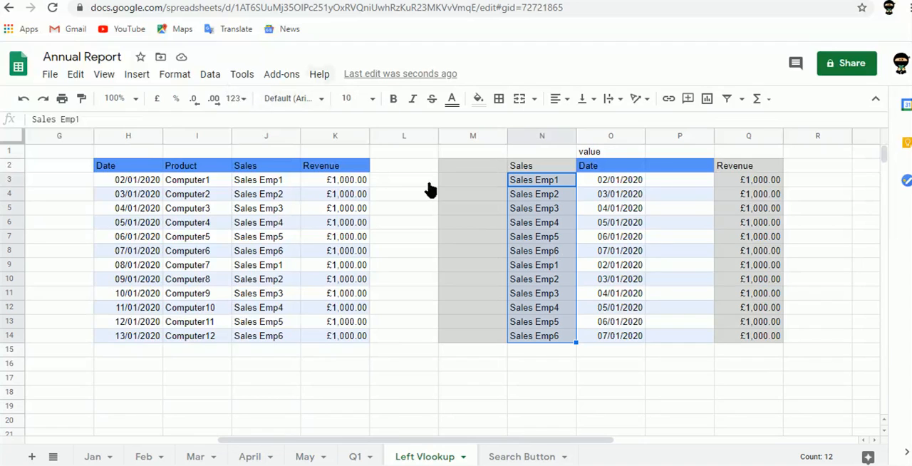
- Enter =UNIQUE(N3:N14) in M3 to list the distinct sales employees, and select the resulting list
left_click(455, 187)
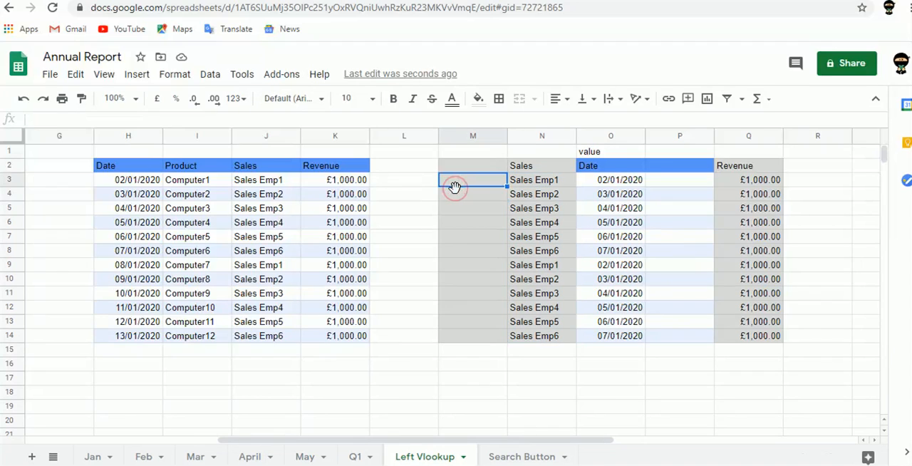
type("=uni")
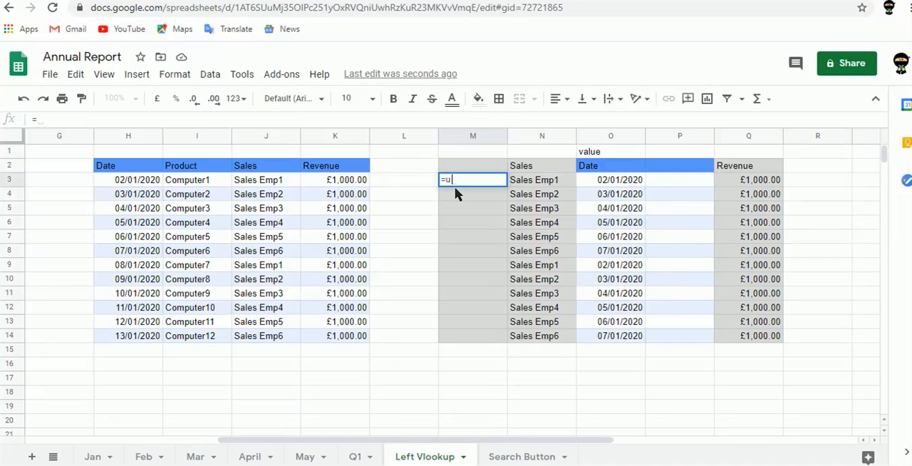
key("Tab")
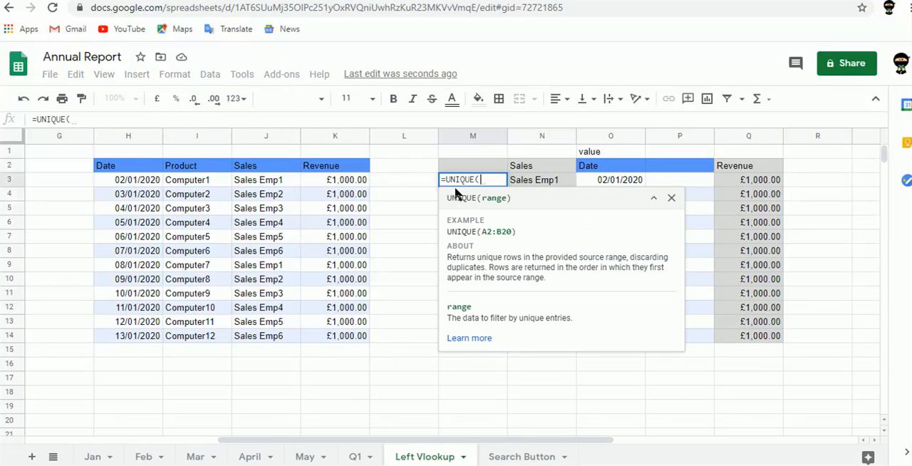
key("Right")
key("ctrl+shift+Down")
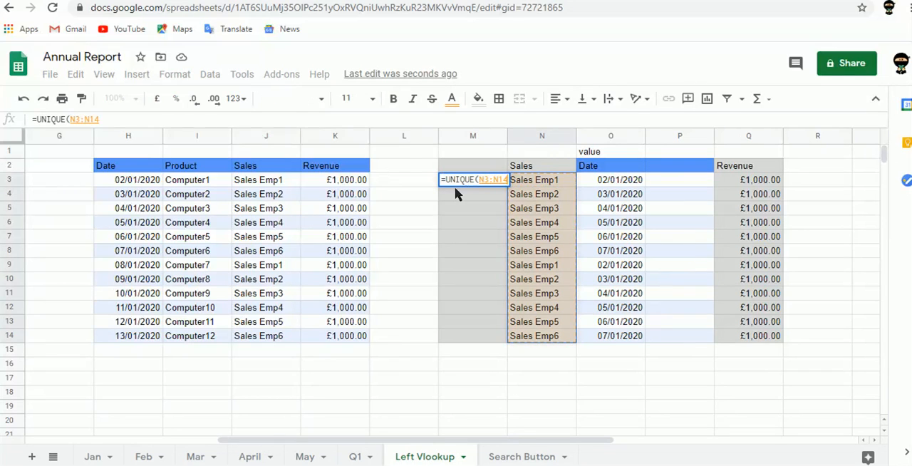
key("Return")
key("Left")
key("Left")
key("Right")
key("ctrl+shift+Down")
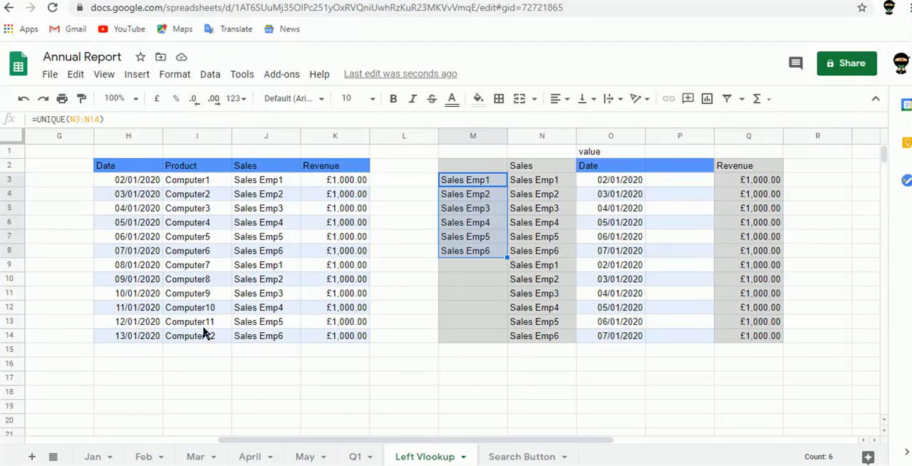
- Add the note "Choose Unique for Vlookup" in I1 above the Product header
left_click(189, 152)
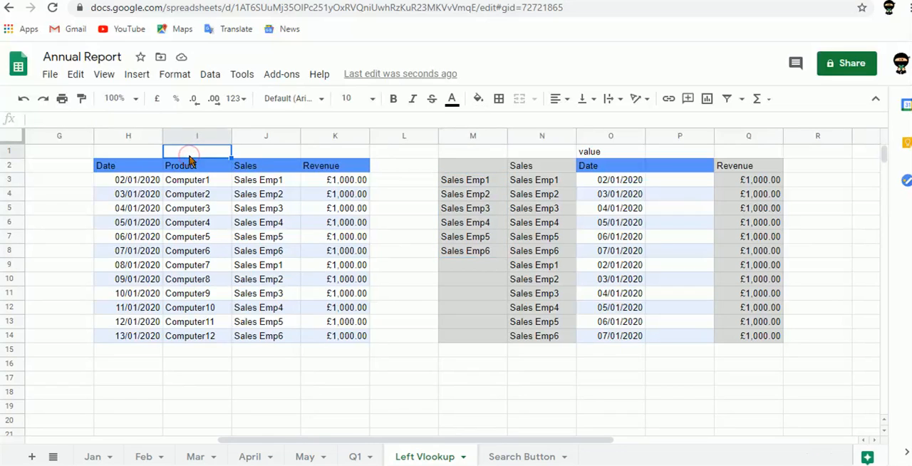
type("Choos")
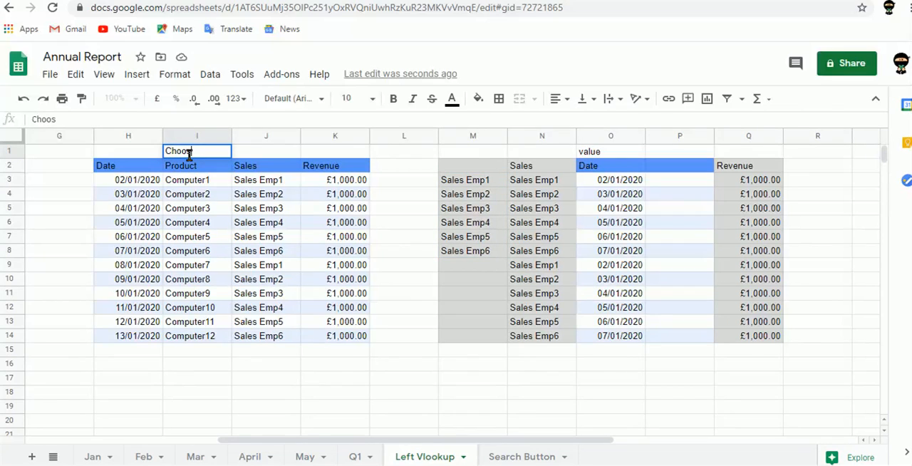
type("e Unique for V")
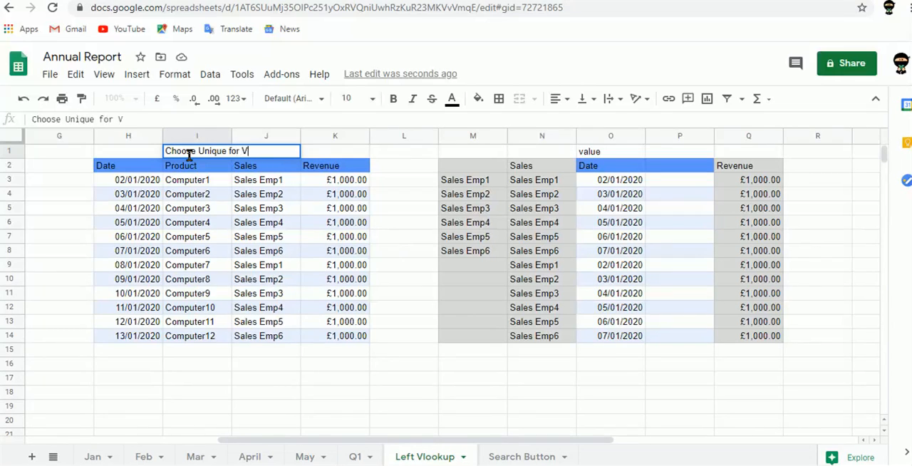
type("lookup")
key("Tab")
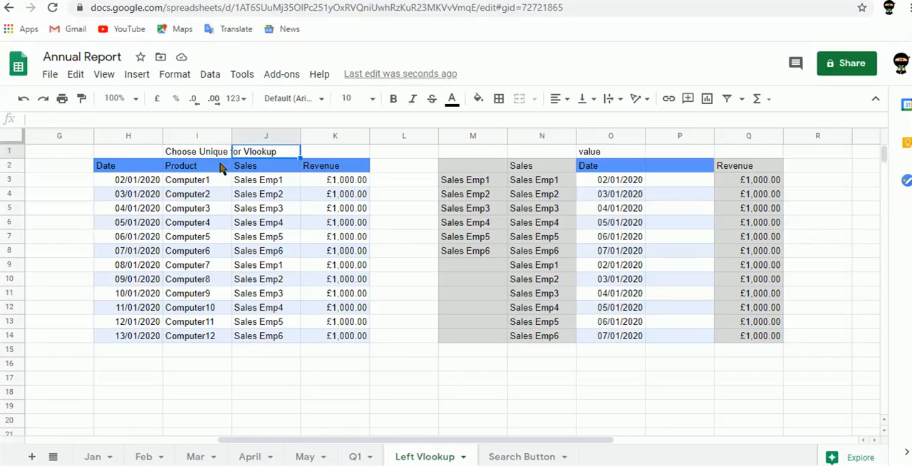
- Switch to the Search Button sheet and start a SEARCH formula in F3 with "computer1" as the text to look for
left_click(516, 461)
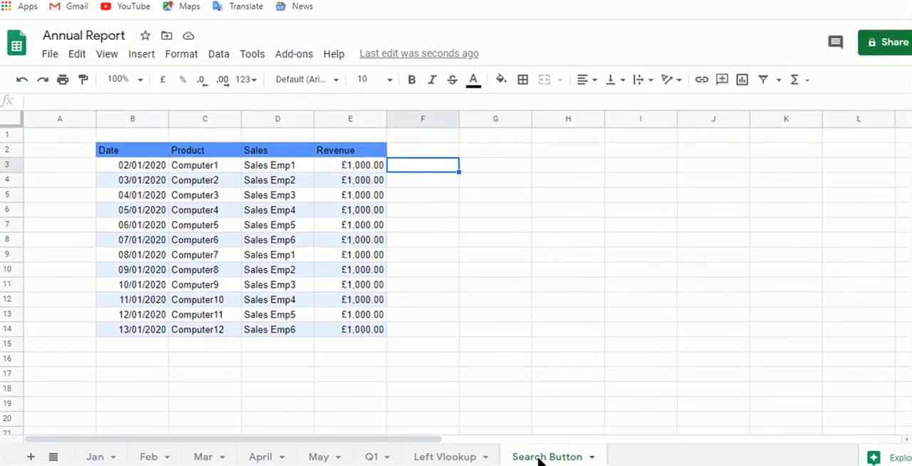
type("=sear")
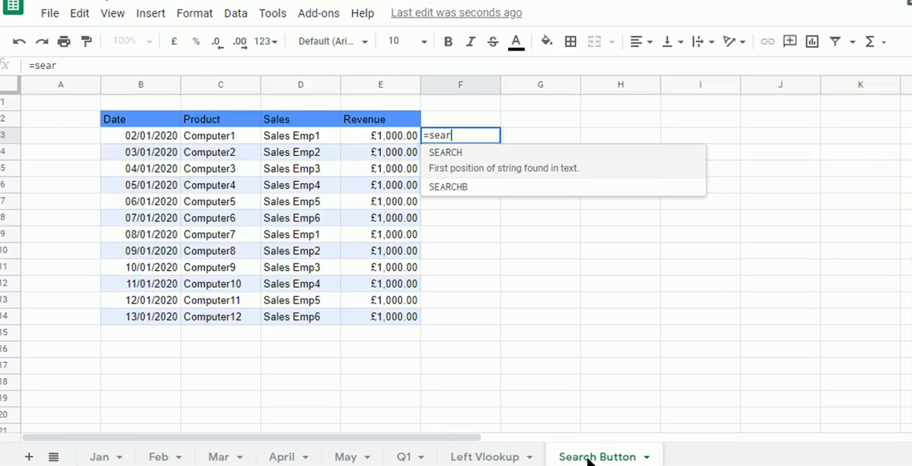
key("Tab")
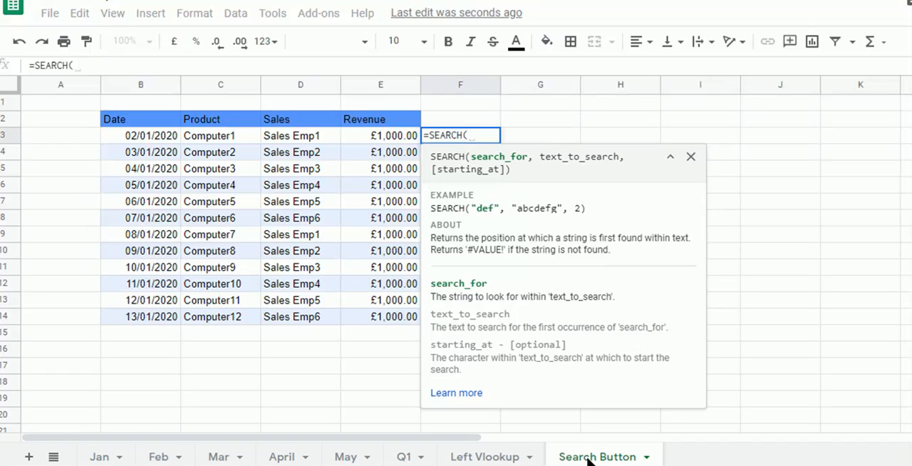
type("\"c")
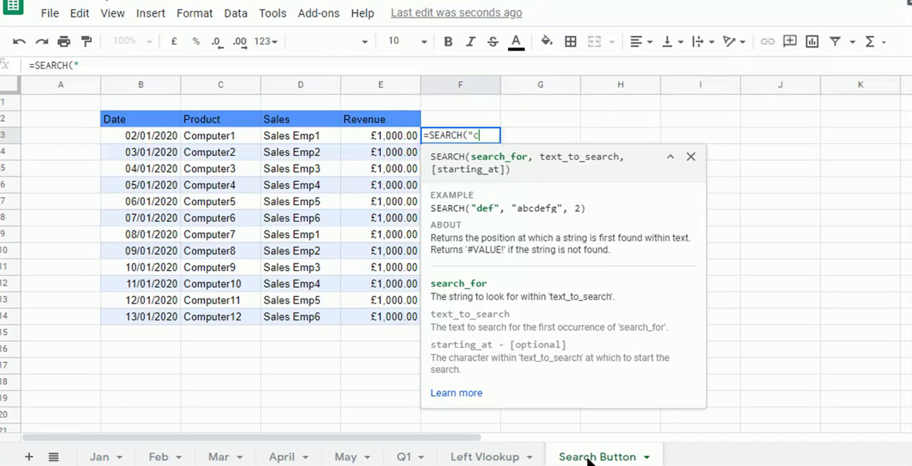
type("omput")
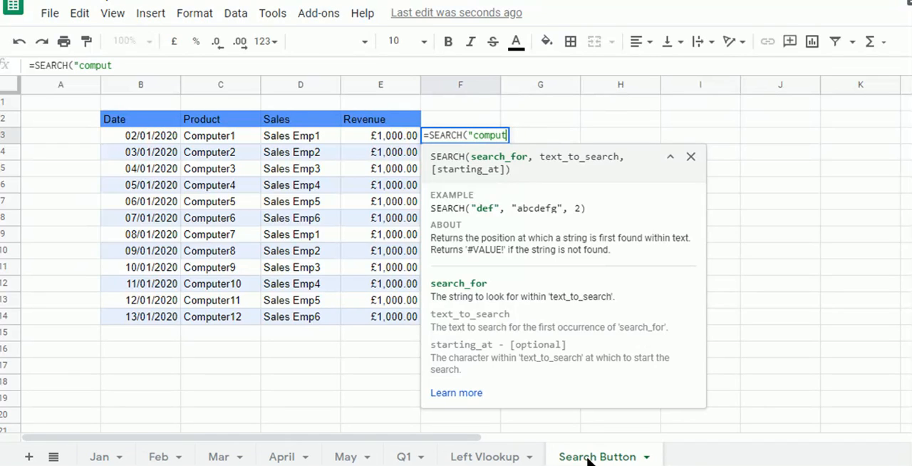
type("er1\"")
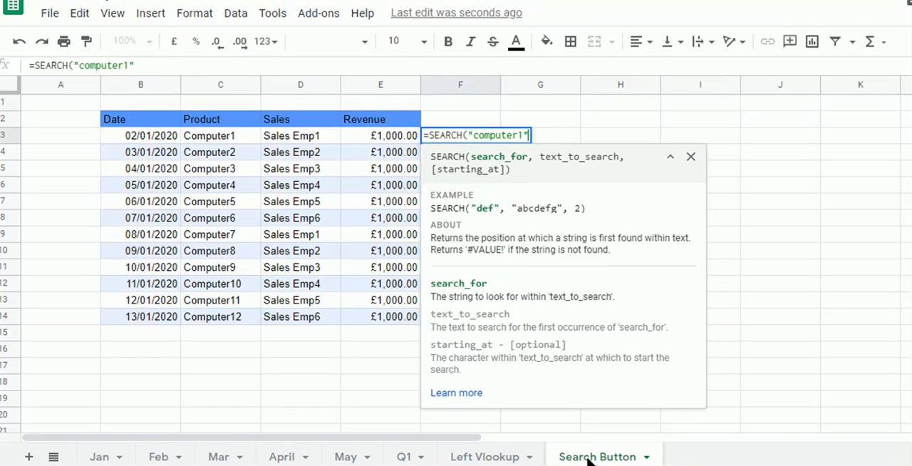
type(",")
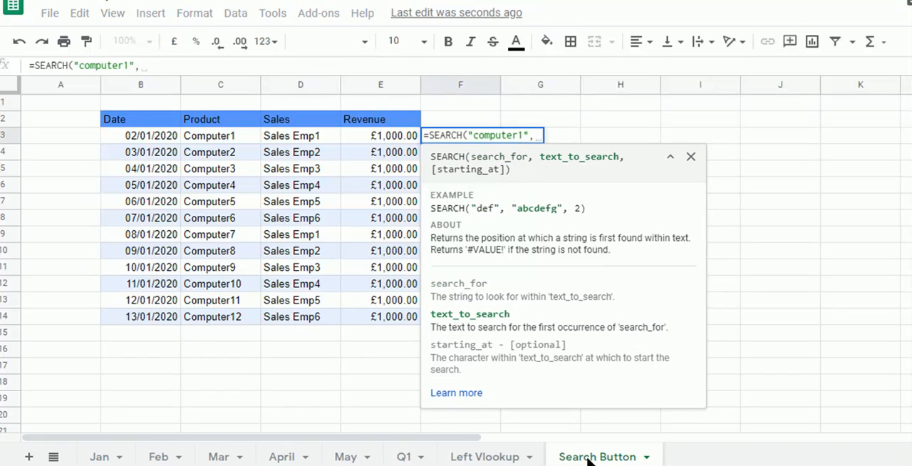
- Make the SEARCH formula look in product cell C3 and commit it in F3
key("Left")
key("Left")
key("Left")
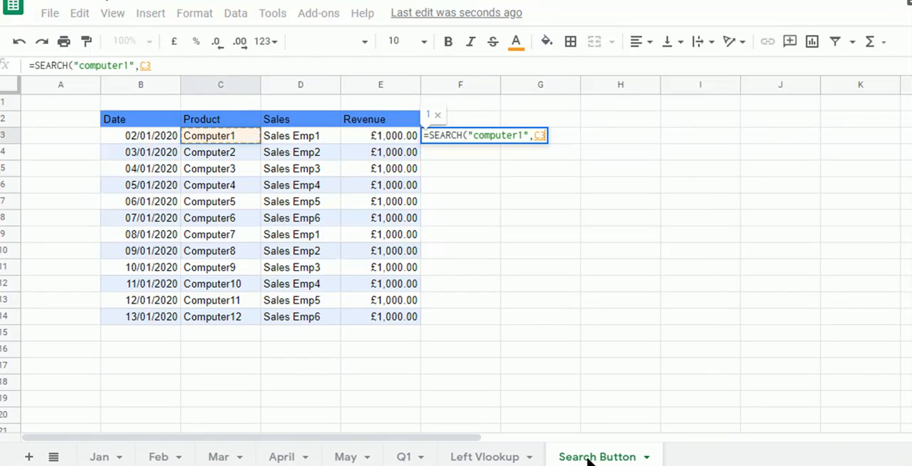
key("Tab")
key("Left")
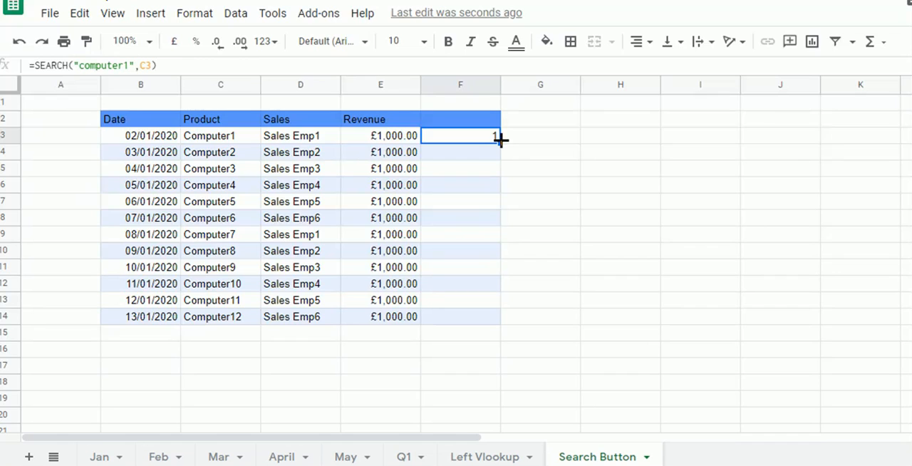
- Fill the SEARCH formula from F3 down to the last product row, clearing the extra copy in F15
left_click_drag(500, 143, 483, 313)
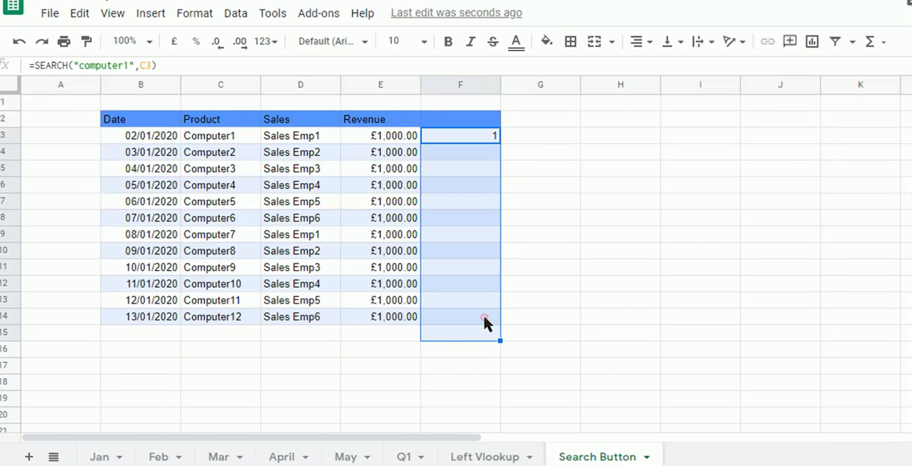
left_click(482, 314)
key("Down")
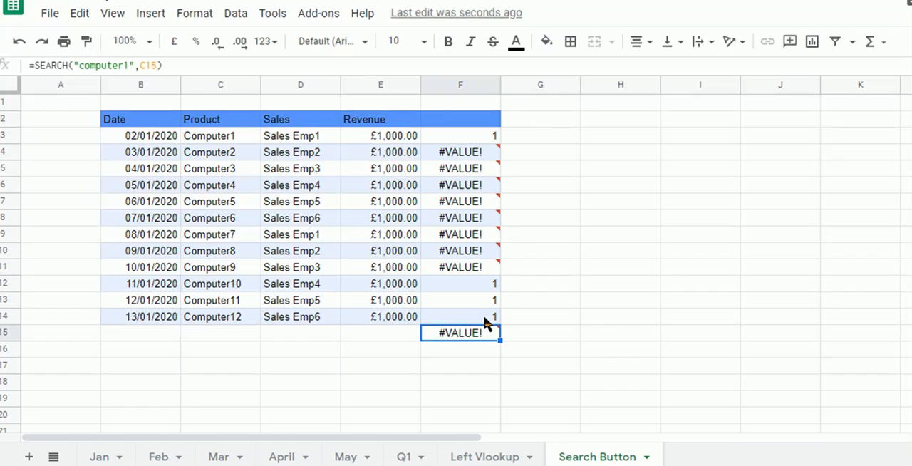
key("Up")
key("Up")
key("Up")
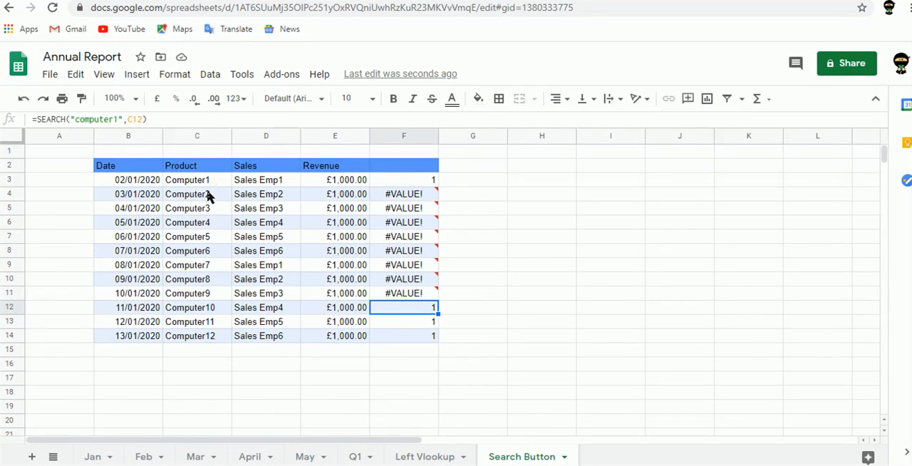
- Check the error detail in F4 and open the conditional format rules for that cell
left_click(433, 198)
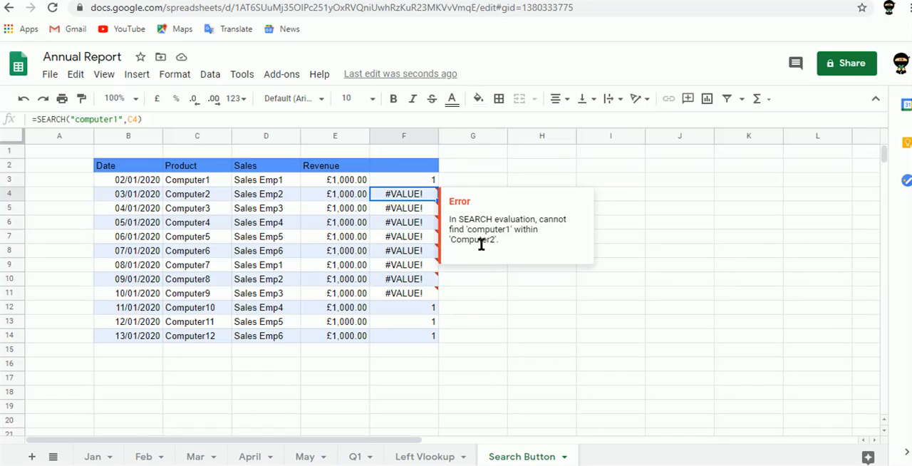
left_click(241, 75)
mouse_move(221, 77)
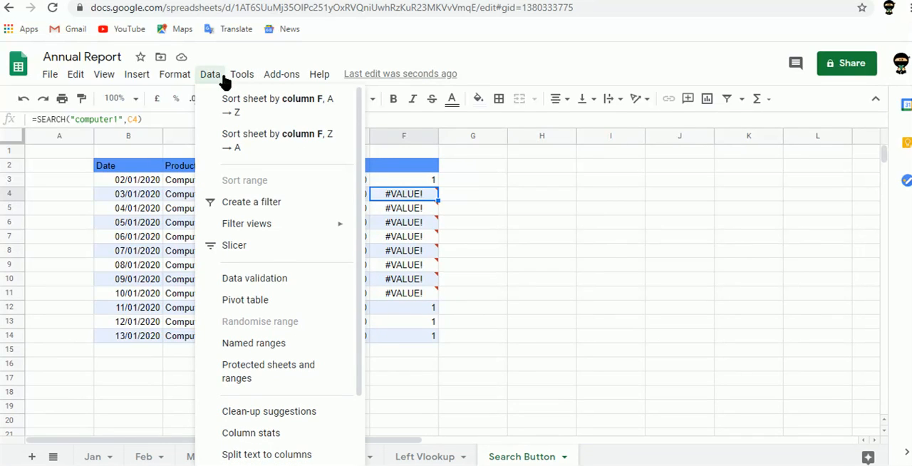
mouse_move(178, 80)
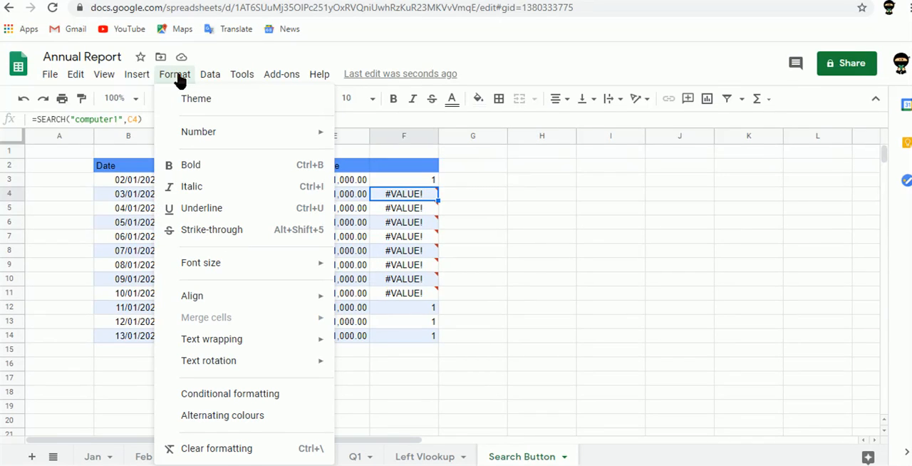
left_click(234, 396)
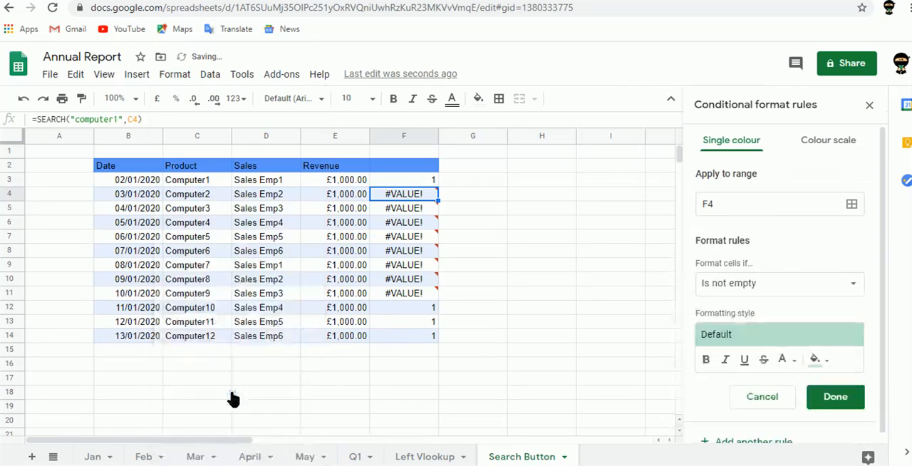
- Enter the label "Search Box" in H2
left_click(529, 171)
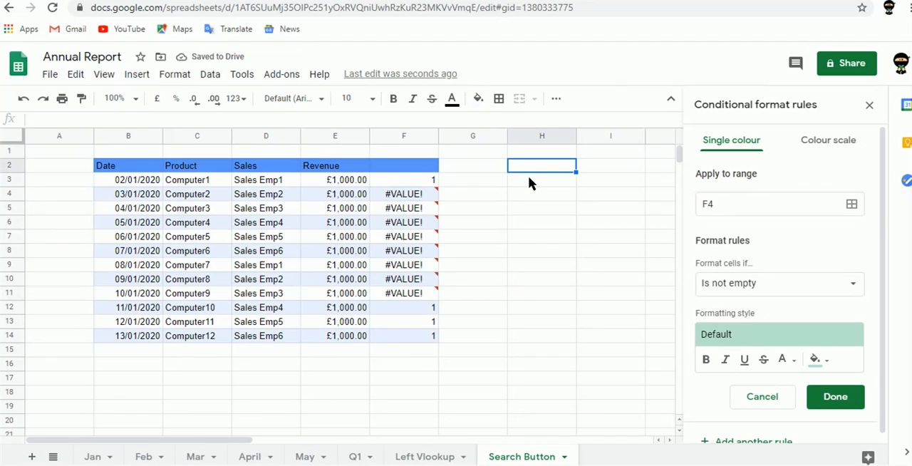
type("Sear")
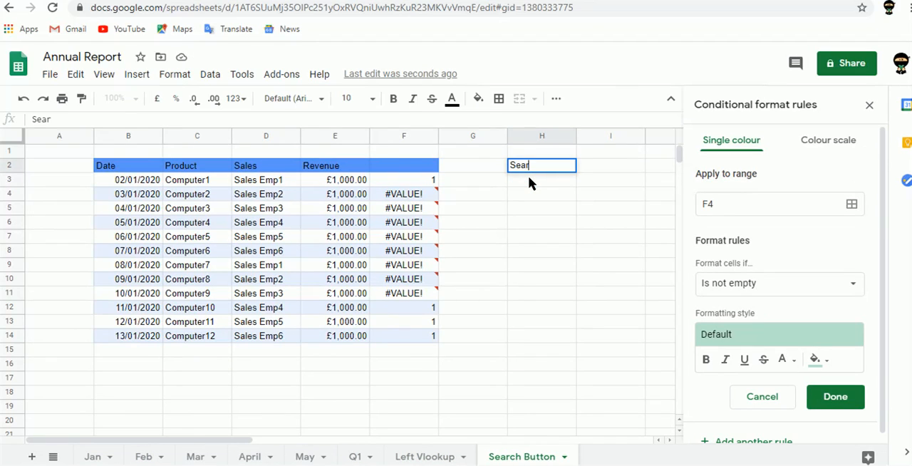
type("ch Box")
key("Return")
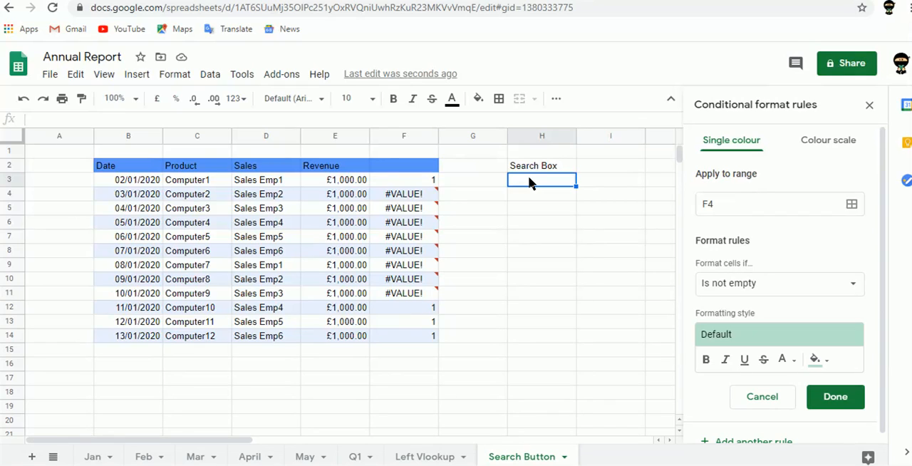
- Give the search cell H3 a pale cyan fill and an outer border
left_click(479, 100)
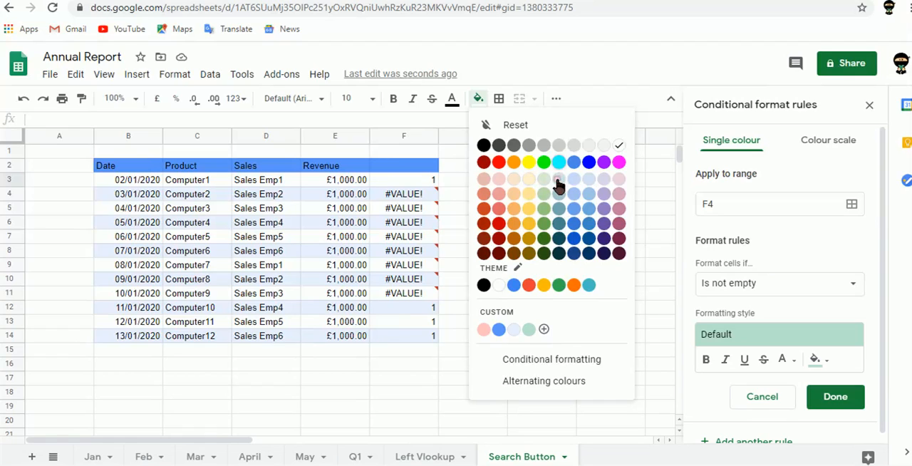
left_click(558, 184)
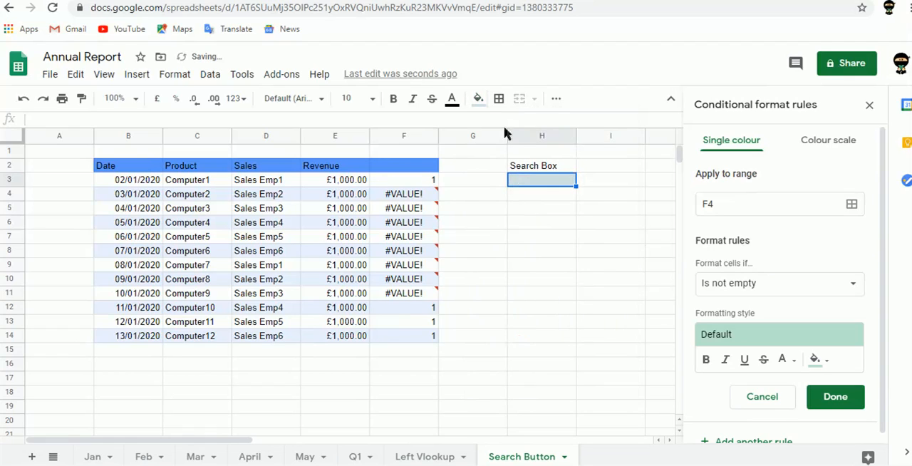
left_click(499, 98)
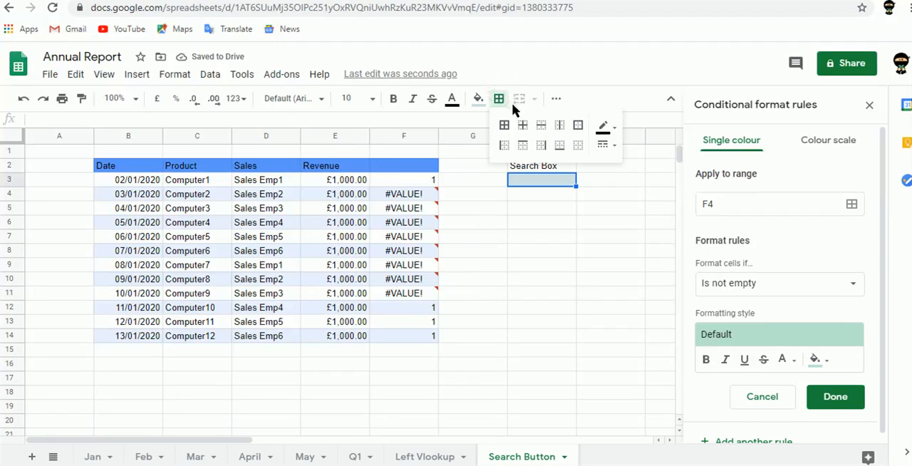
left_click(578, 125)
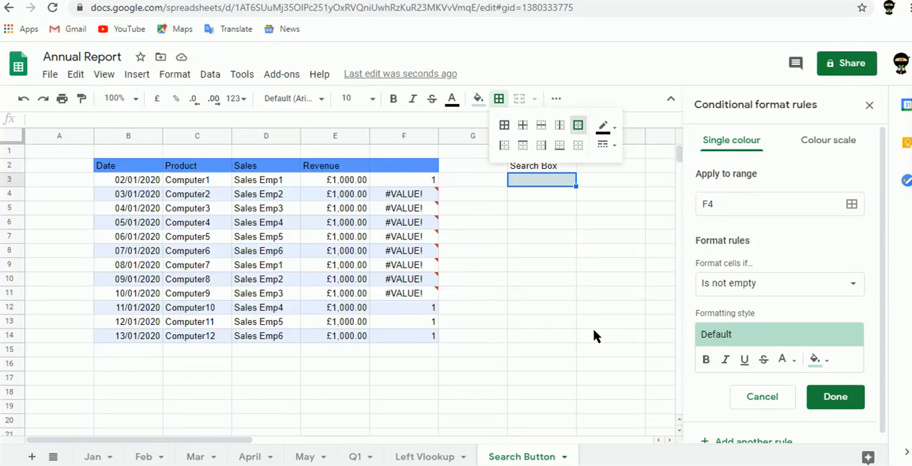
left_click(527, 185)
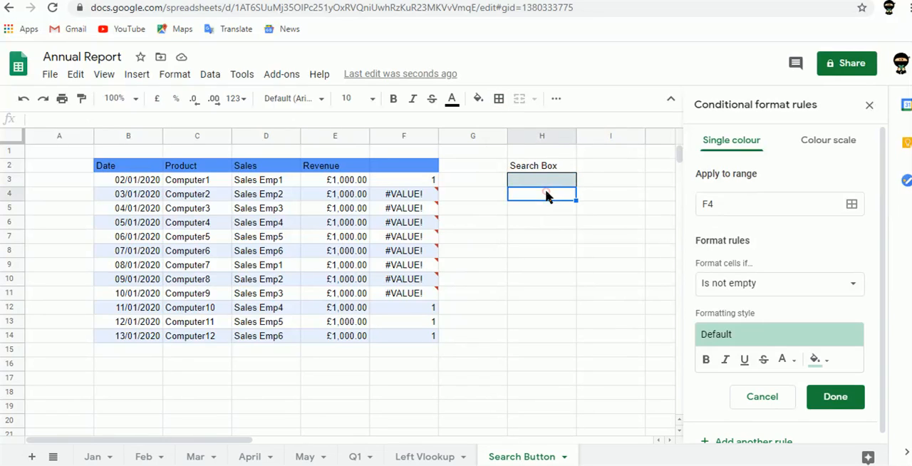
left_click(535, 174)
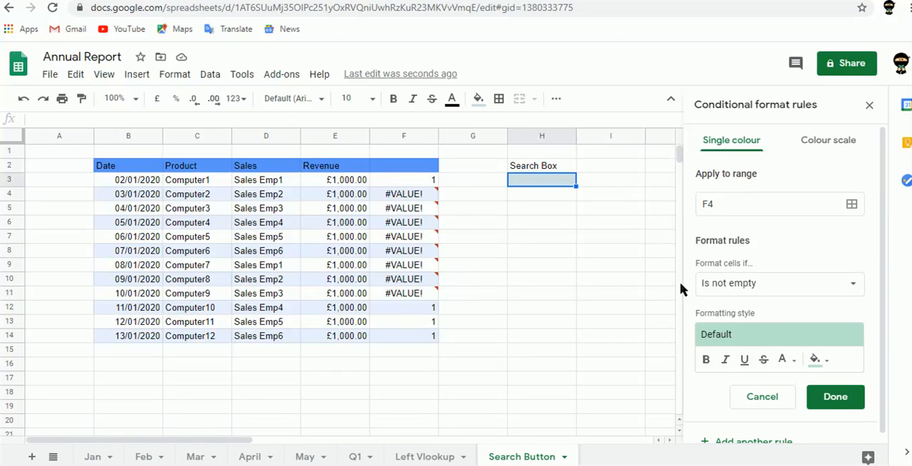
- Change the conditional format rule's range to B1:F14
left_click(855, 204)
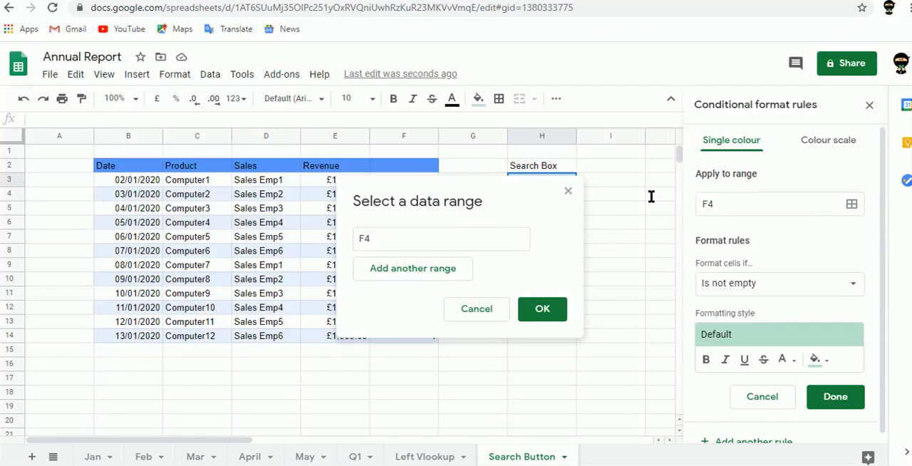
left_click_drag(377, 240, 350, 246)
key("BackSpace")
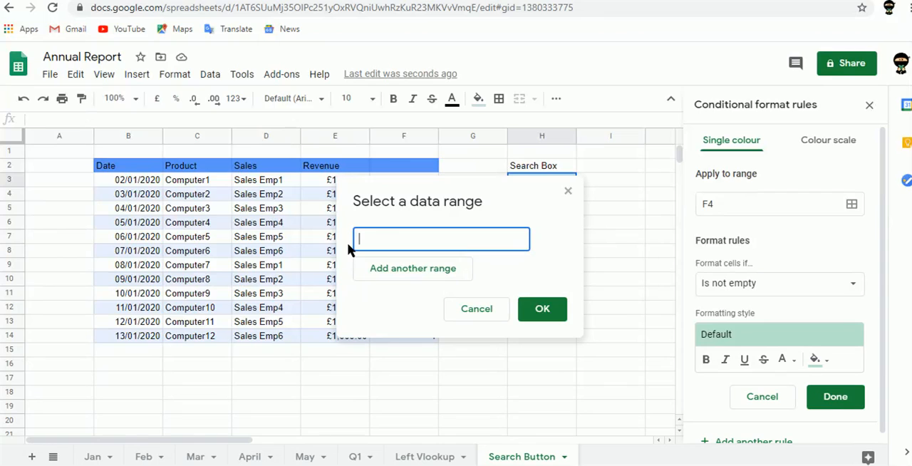
left_click_drag(124, 151, 399, 343)
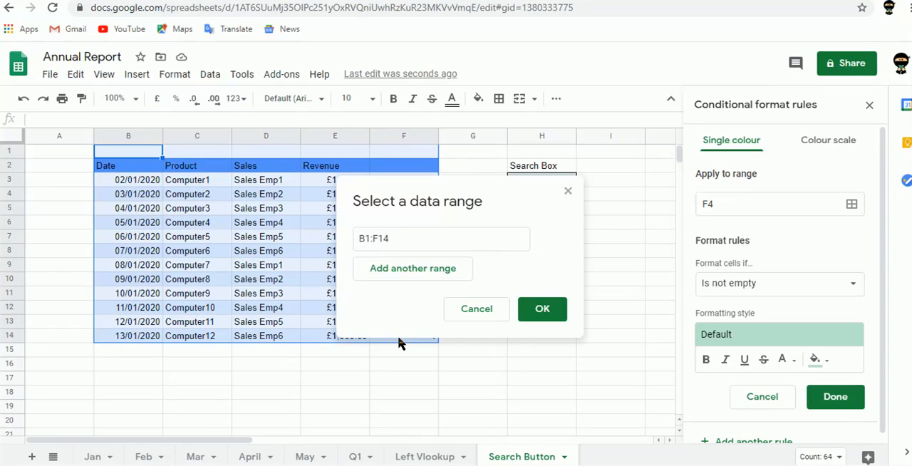
left_click(547, 323)
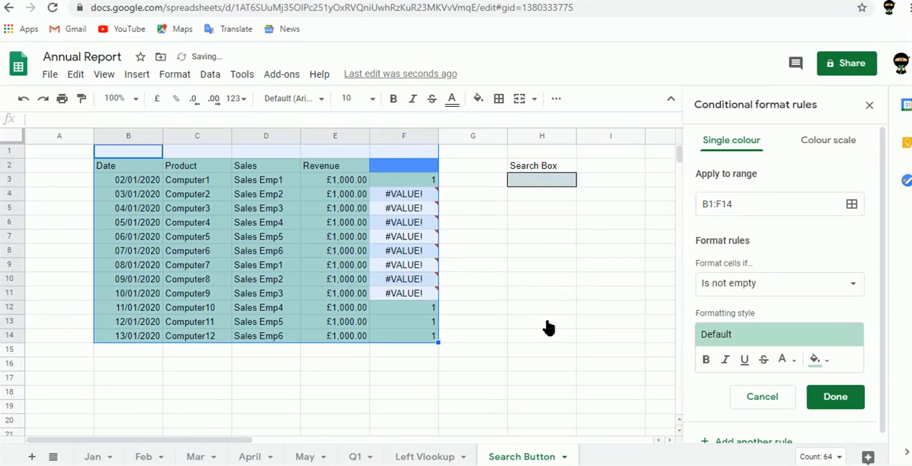
- Set the rule's condition to "Custom formula is"
left_click(784, 288)
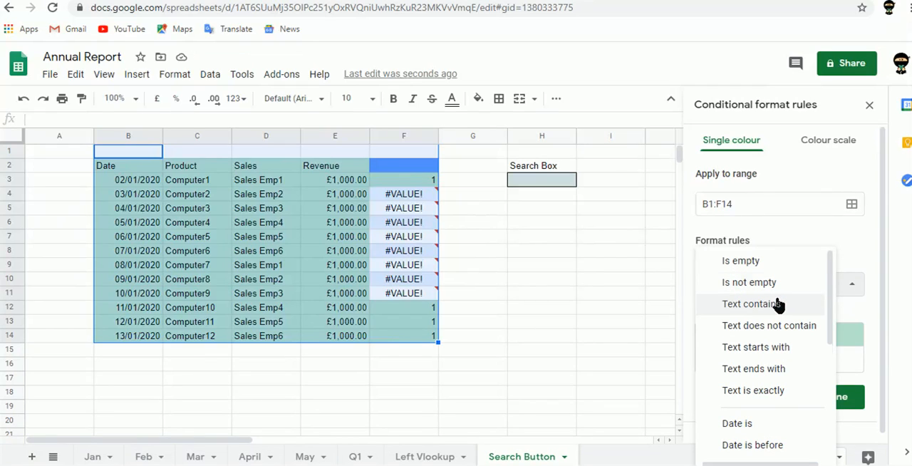
left_click(762, 306)
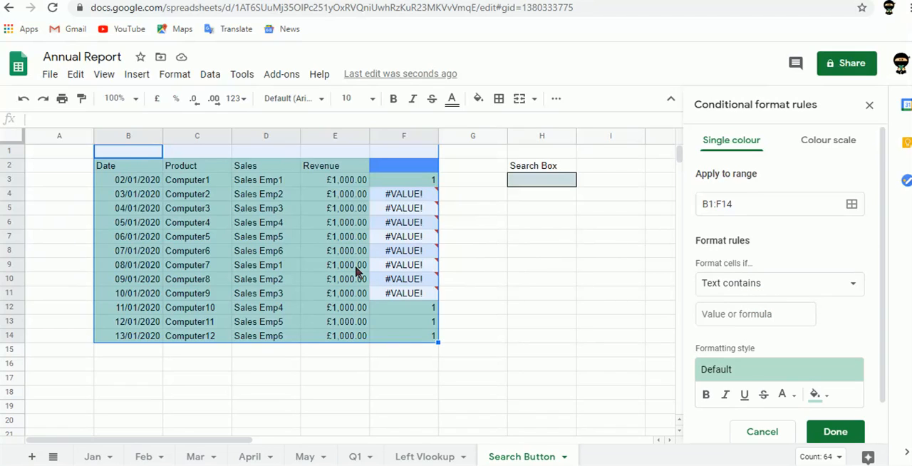
left_click(764, 290)
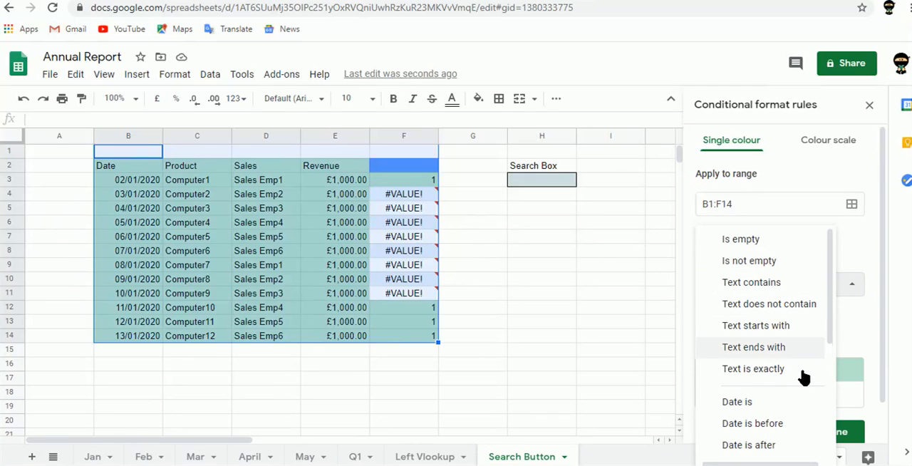
left_click_drag(831, 317, 830, 443)
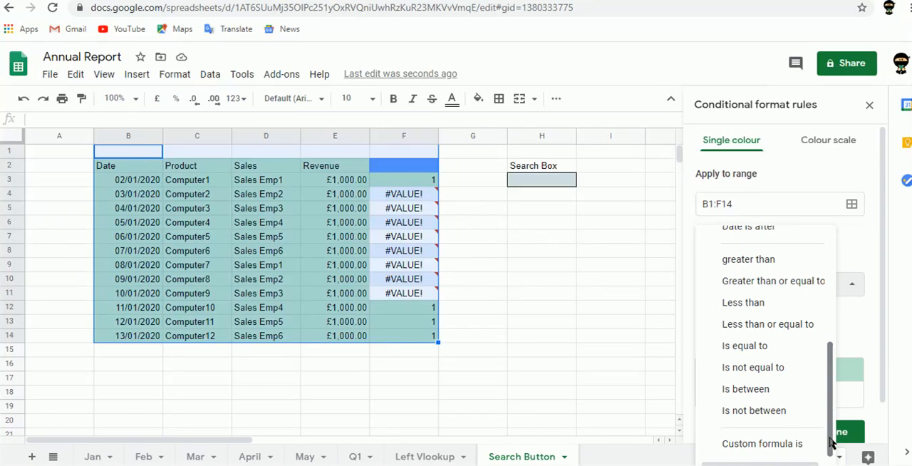
left_click(776, 444)
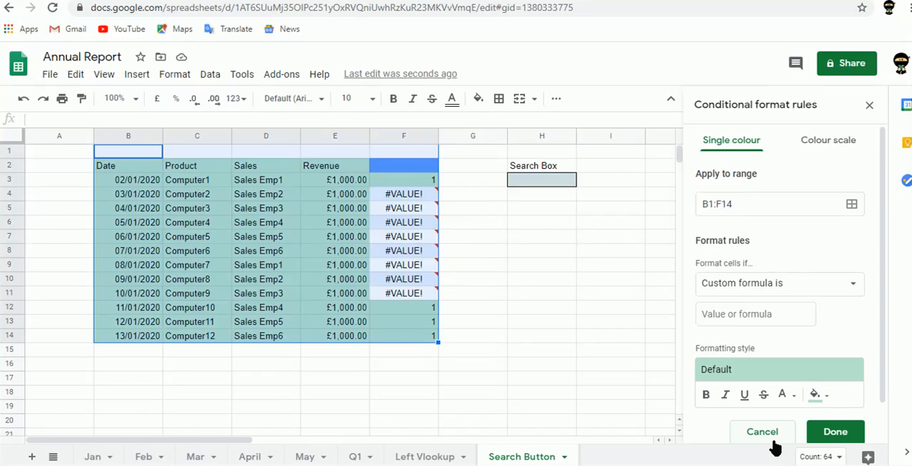
- Begin the rule's custom formula with a Search function using the absolute search cell reference: =Search($H$3,
left_click(733, 314)
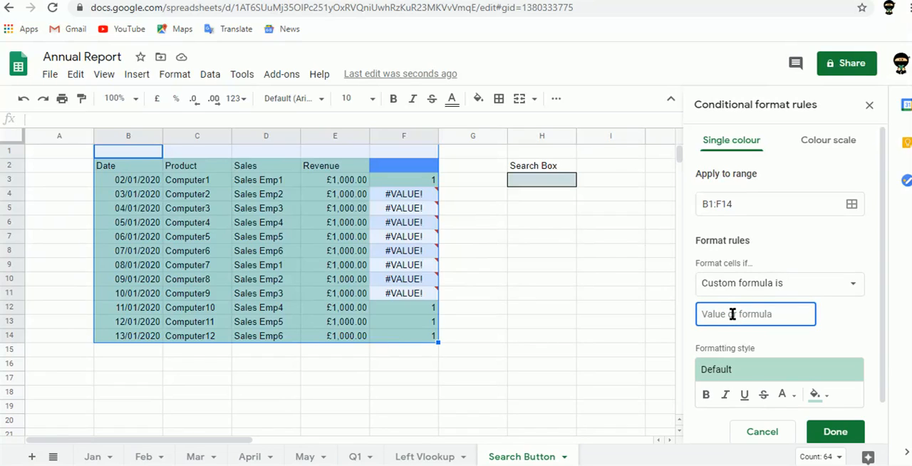
type("=Sear")
type("c")
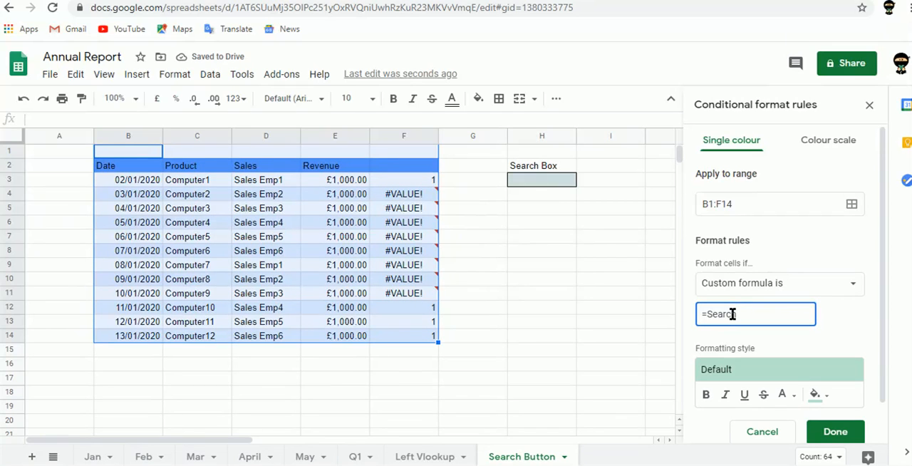
type("h(")
left_click(528, 182)
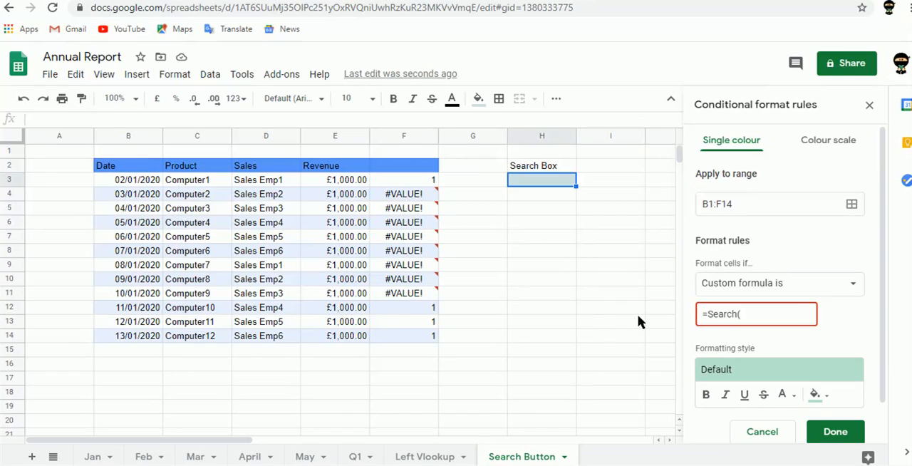
left_click(759, 318)
type("h")
type("3")
key("BackSpace")
key("BackSpace")
type("$H$3,")
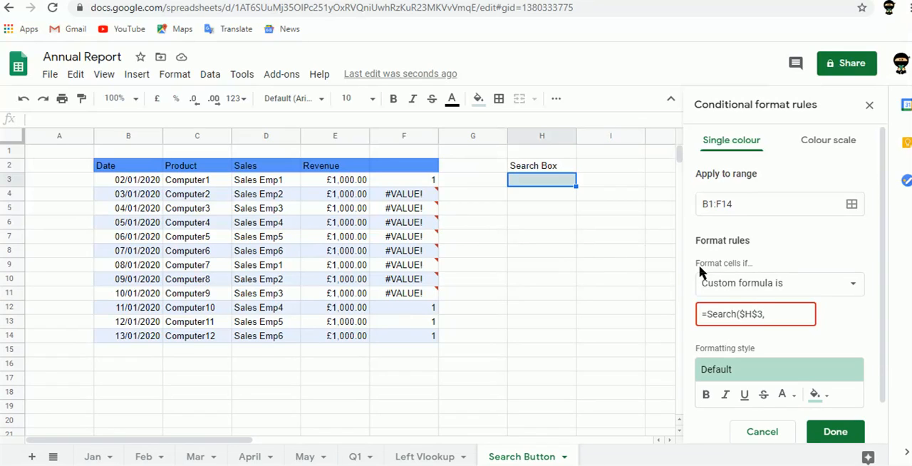
- Complete the custom formula with the column-locked product reference and comparison so it reads =Search($H$3,$c3)>0
type("$c3)")
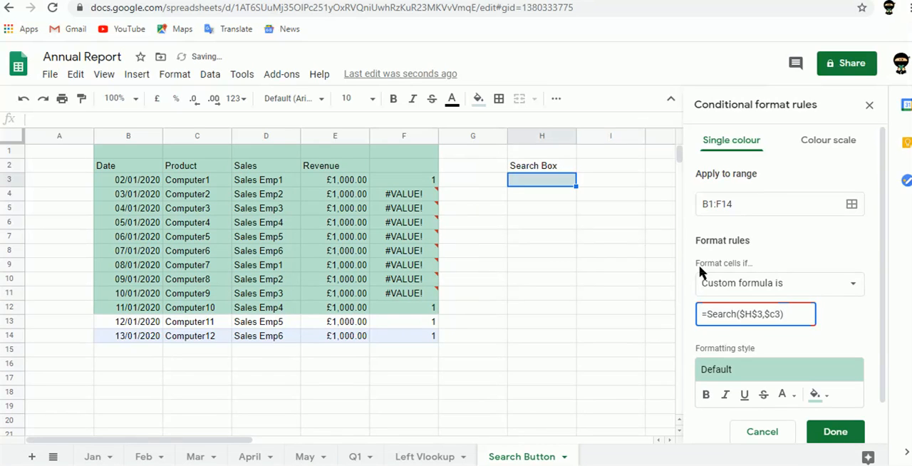
type(">0")
- Set the rule's highlight fill to red and save the rule
left_click(828, 397)
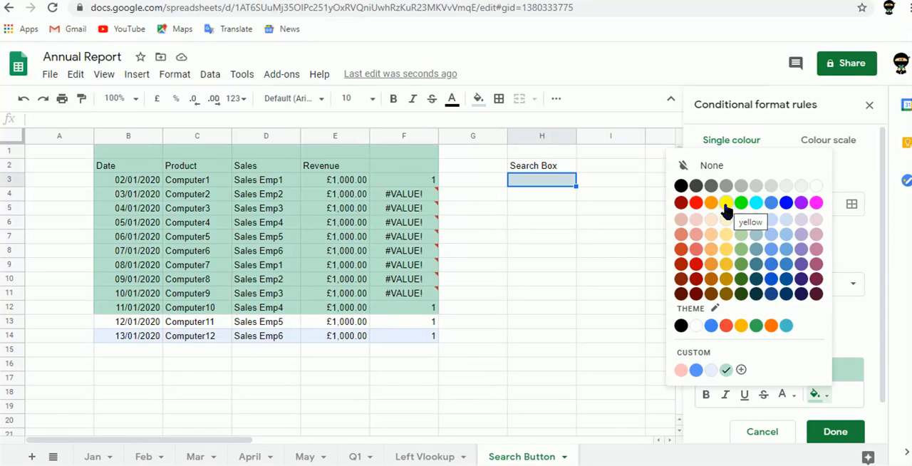
left_click(696, 204)
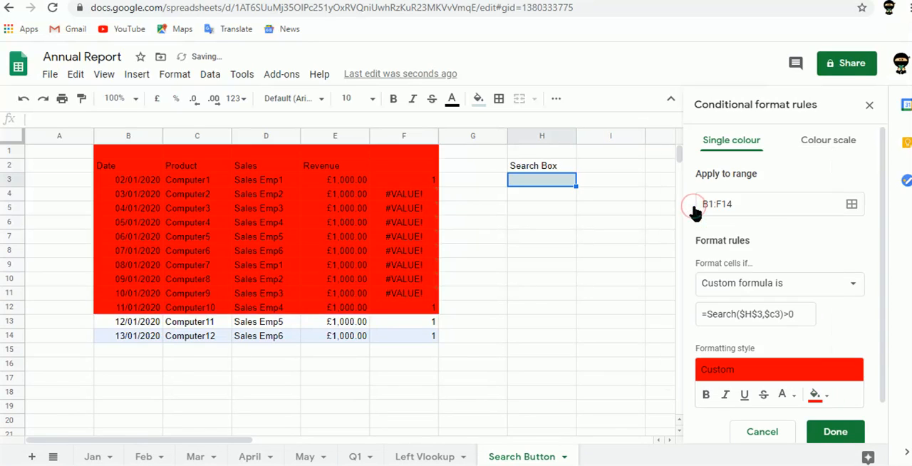
left_click(833, 433)
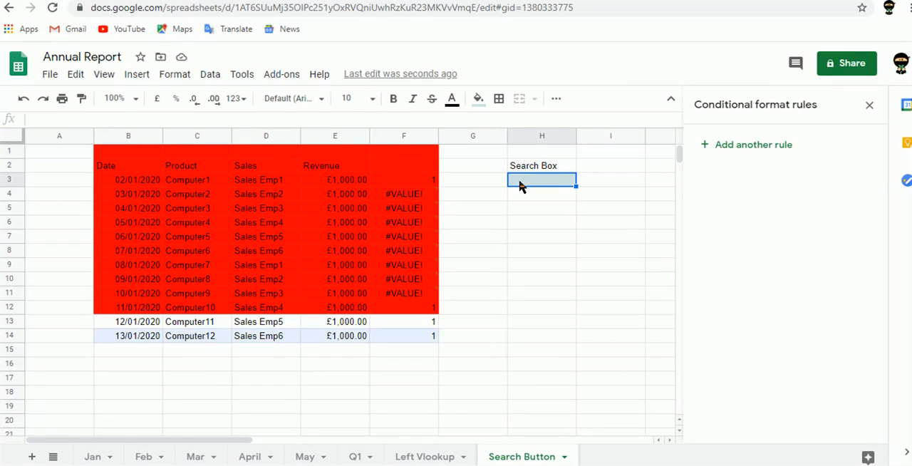
- Test the search box by entering "computer1" in H3, and check the formula in F3
left_click(306, 120)
type("computer1")
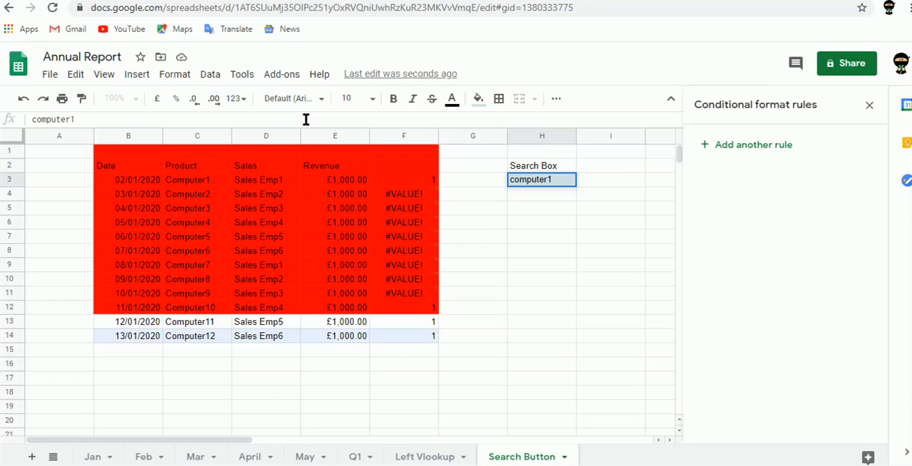
left_click(556, 181)
left_click(436, 180)
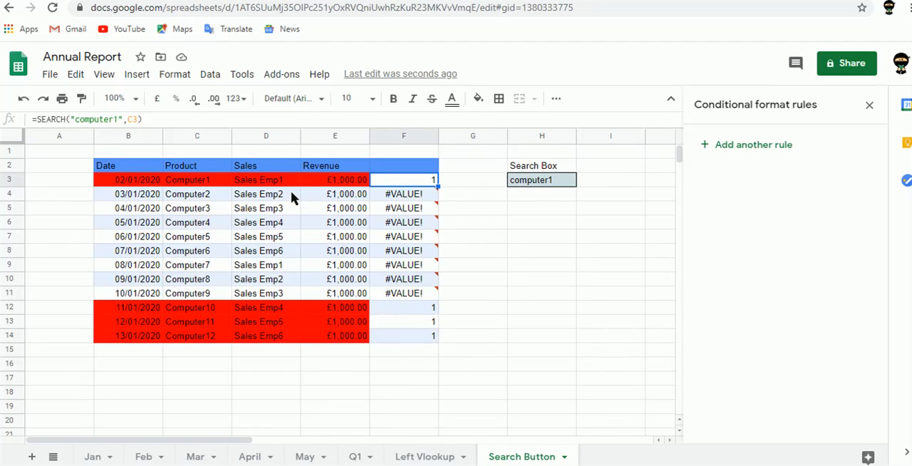
- Change the search term in H3 to "computer8"
left_click(553, 186)
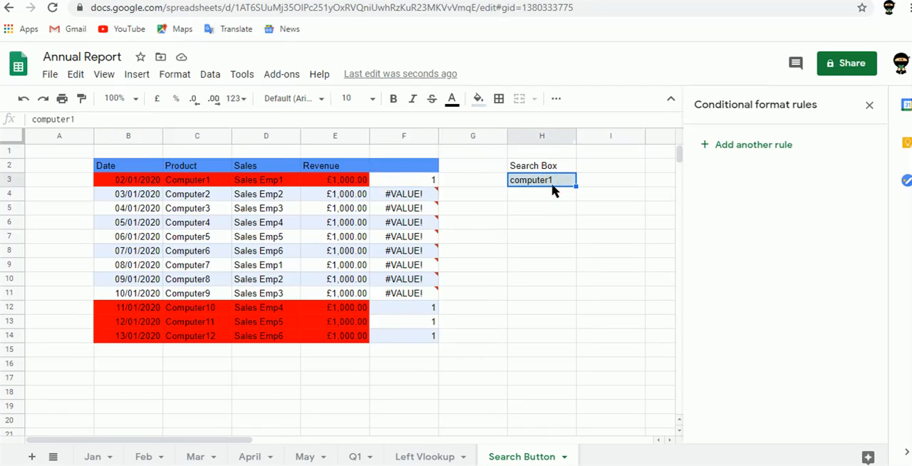
left_click(255, 120)
key("BackSpace")
type("8")
key("Return")
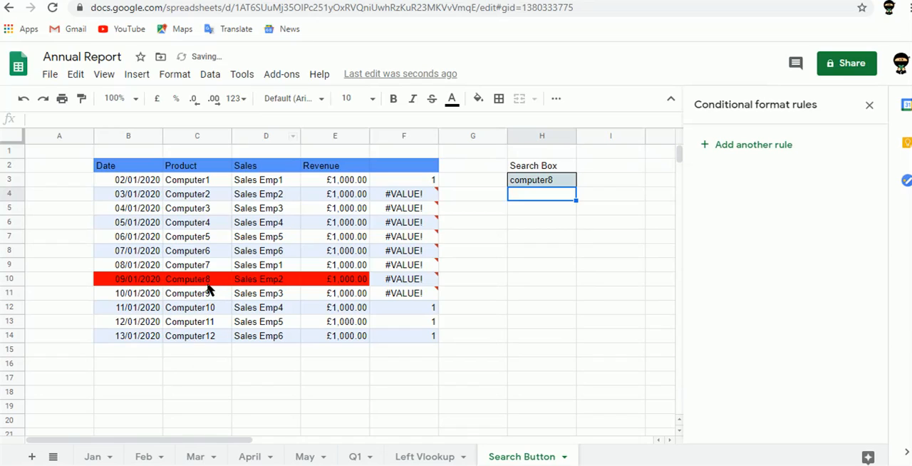
- Replace the search term in H3 with "Computer"
key("Up")
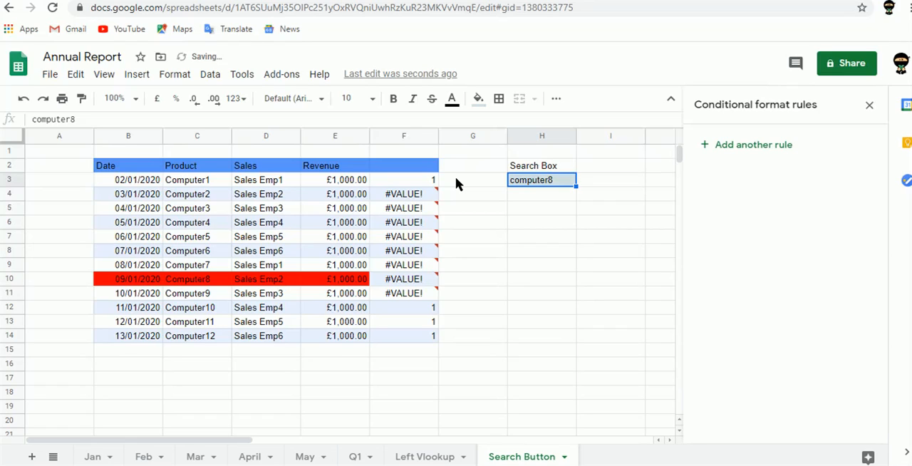
type("Comp")
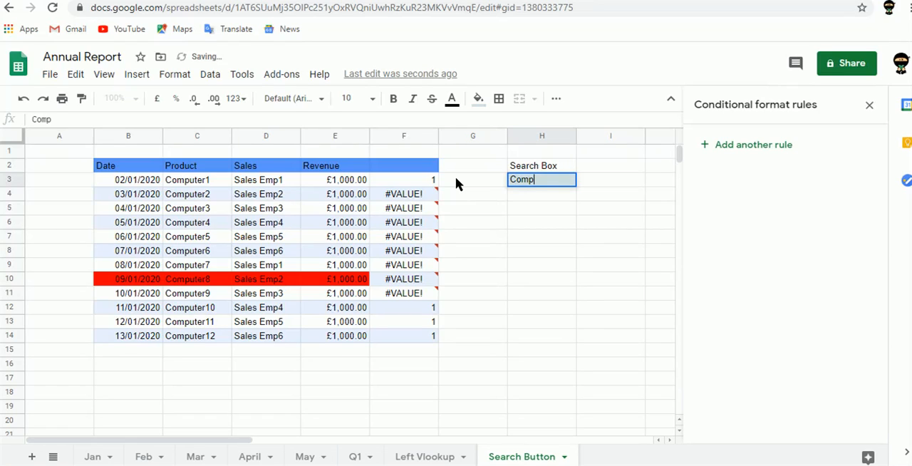
type("uter")
key("Tab")
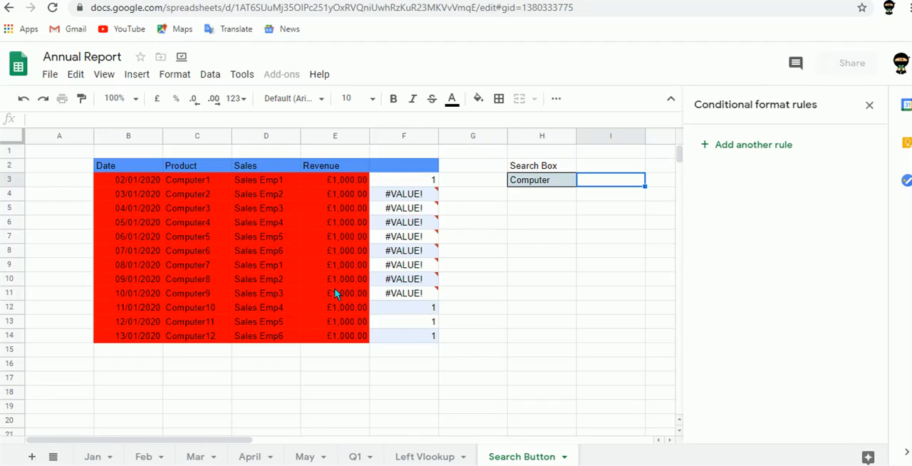
- On the Q1 sheet, enter the heading "Import Range" in cell Q1
left_click(358, 459)
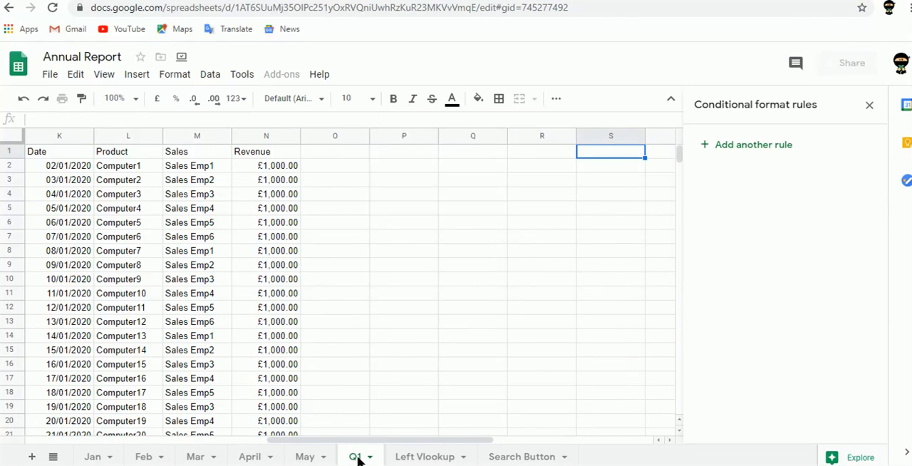
key("Left")
key("Left")
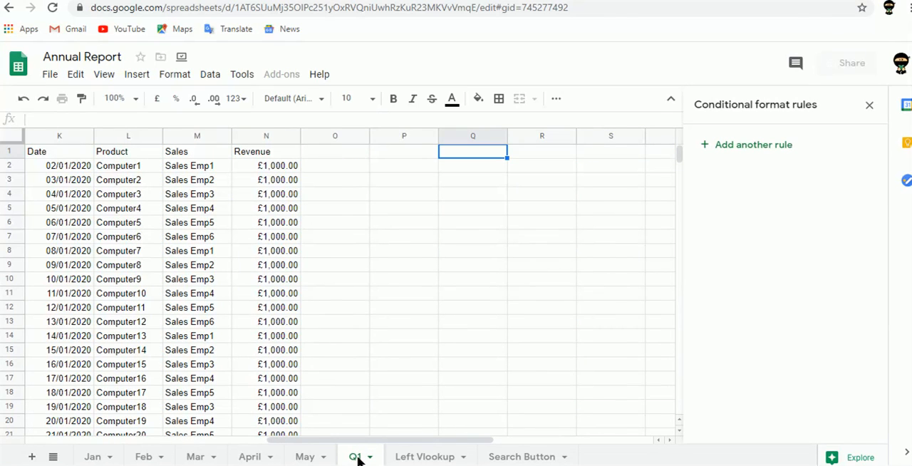
type("Import")
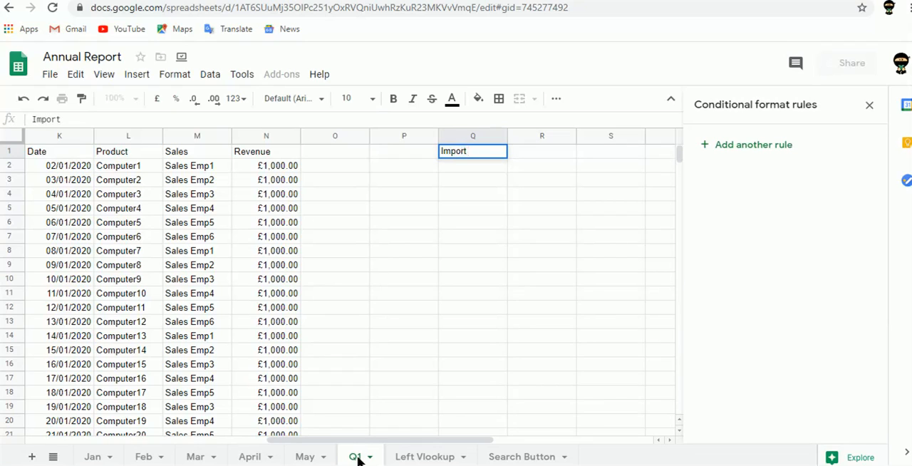
type(" Range")
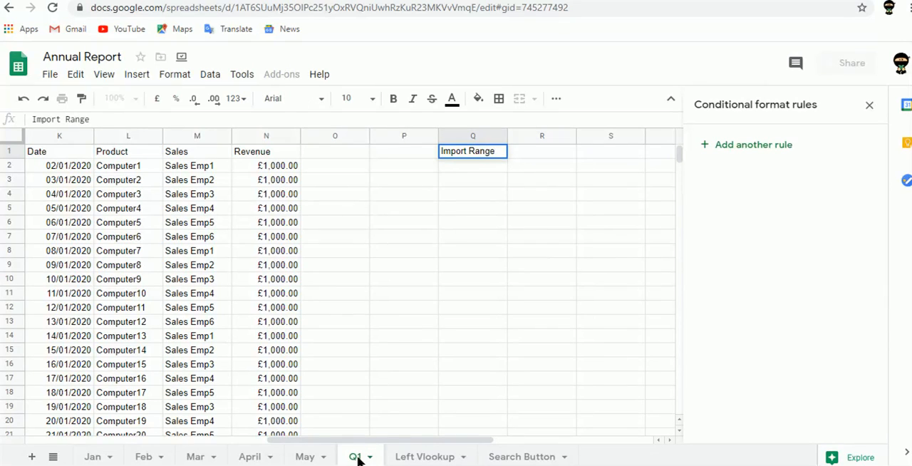
key("Tab")
key("Return")
- In Q2, start an IMPORTRANGE formula using the URL of the Advanced Formulas spreadsheet as its first argument
type("=importrange")
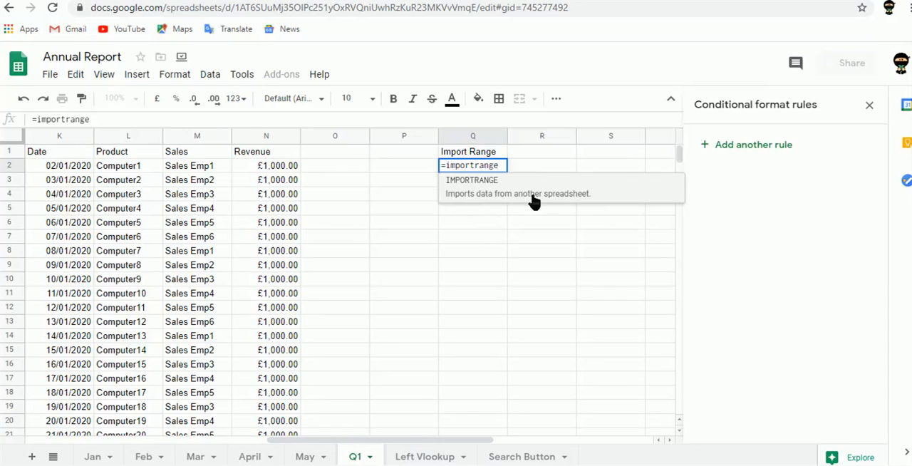
left_click(578, 201)
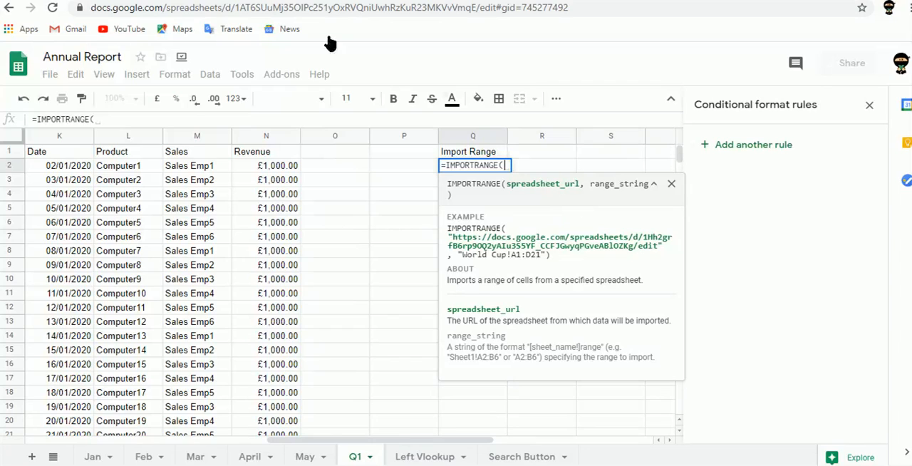
left_click(269, 8)
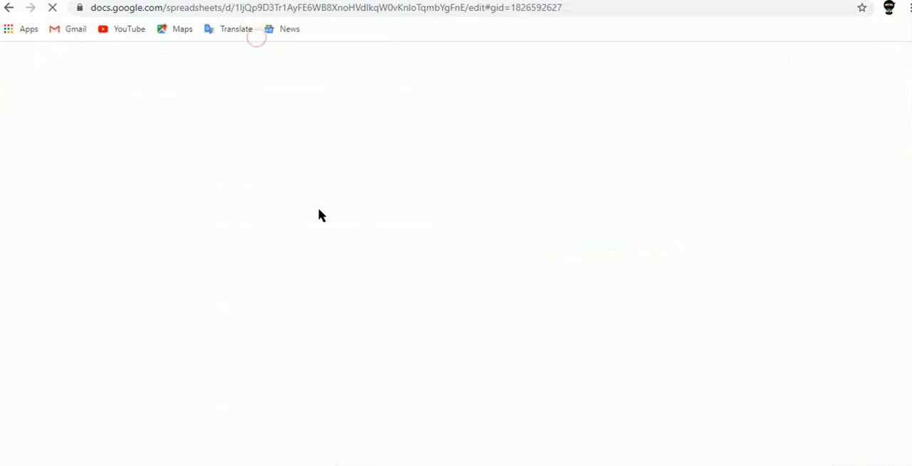
left_click(591, 11)
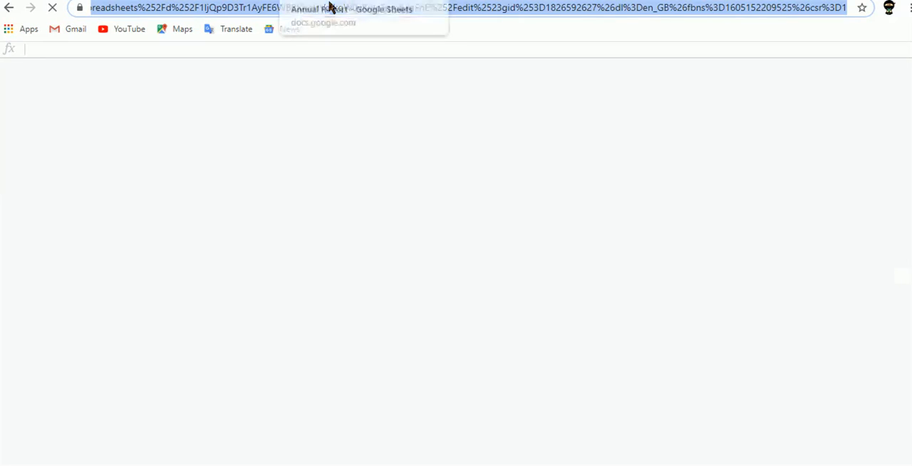
triple_click(540, 8)
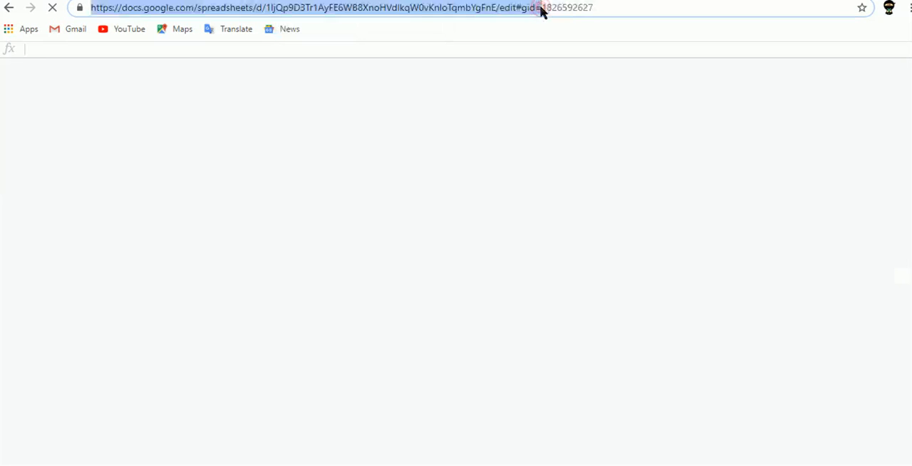
triple_click(541, 8)
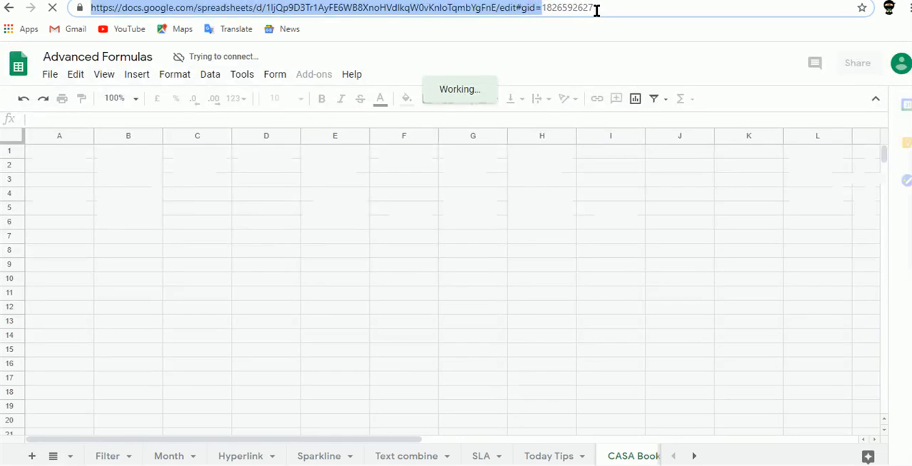
triple_click(597, 8)
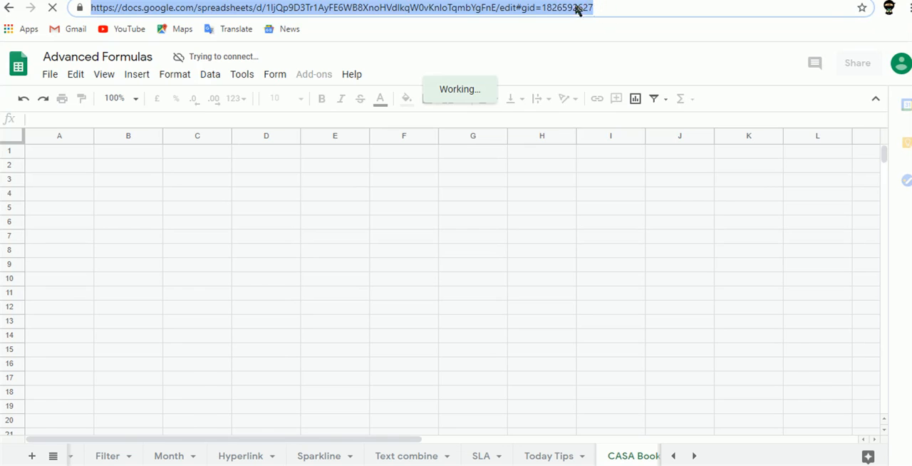
key("ctrl+v")
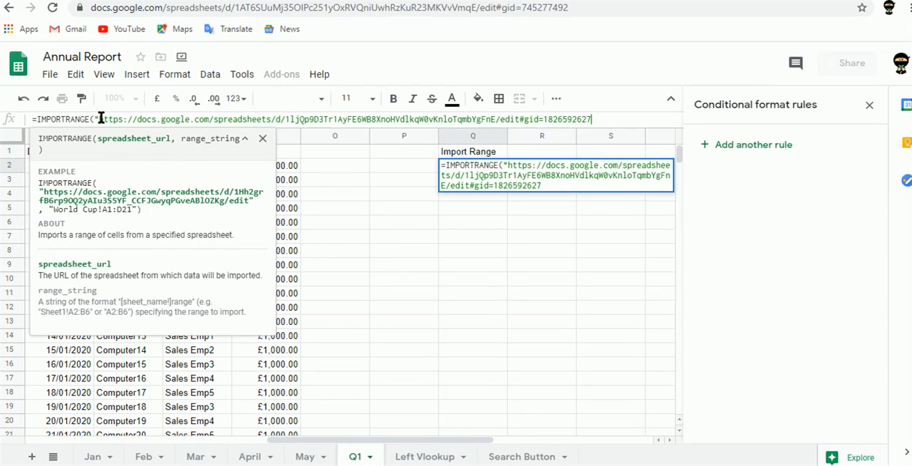
type("\"")
type(",\"")
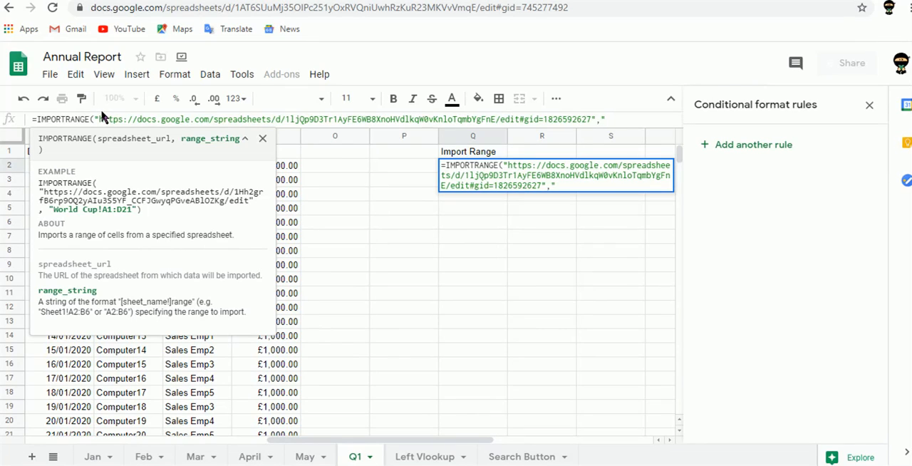
- Complete the IMPORTRANGE formula in Q2 with the range string "CASA Book!a2:E"
type("CASA Book")
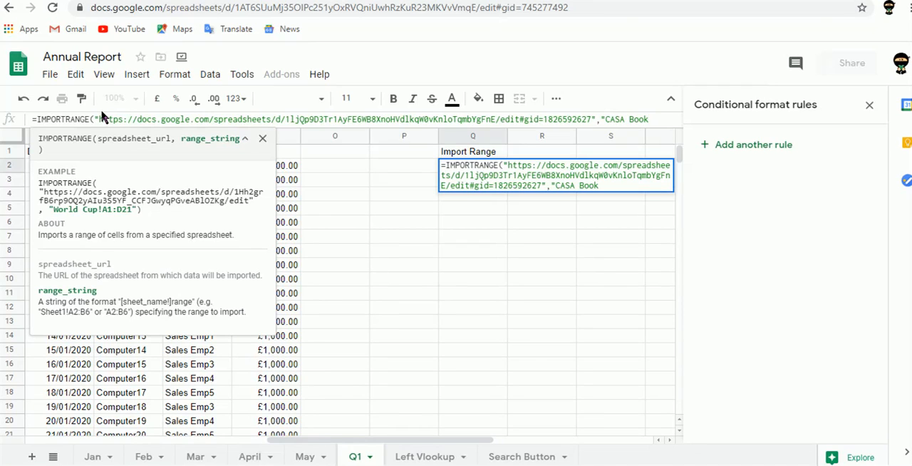
type("!a2:D")
key("BackSpace")
type("E\"")
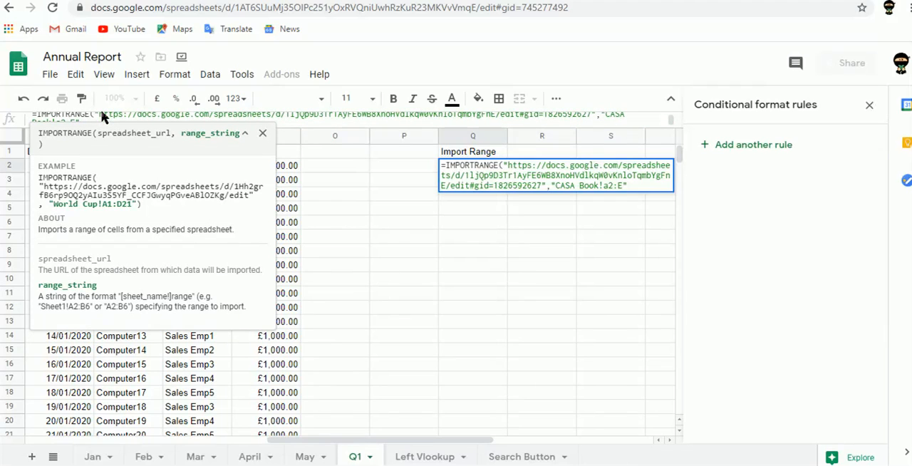
type(")")
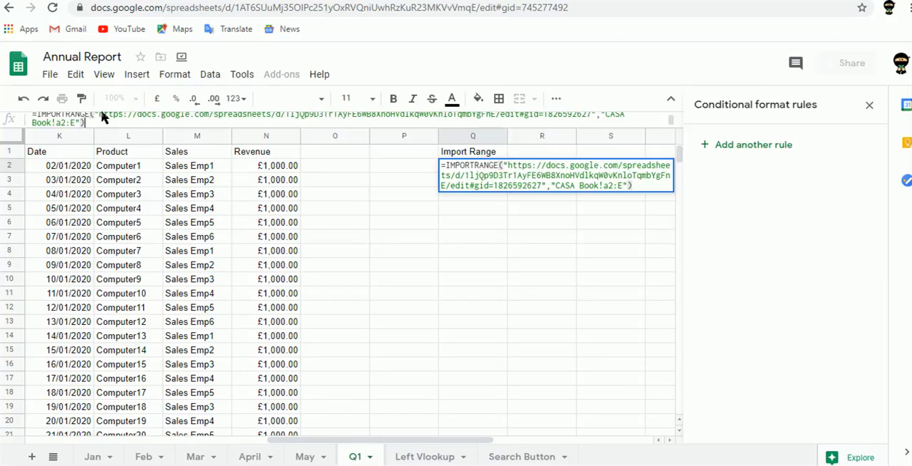
key("Return")
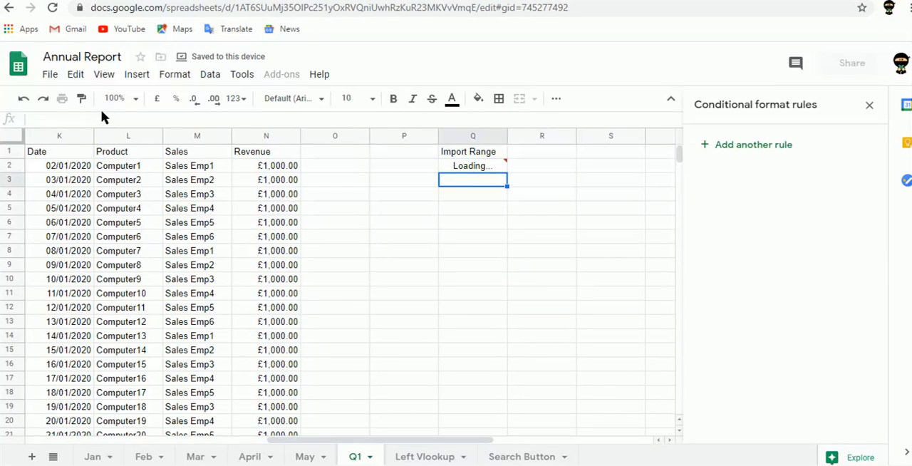
- Close the conditional format rules and allow the Q2 import access to the source spreadsheet
left_click(870, 106)
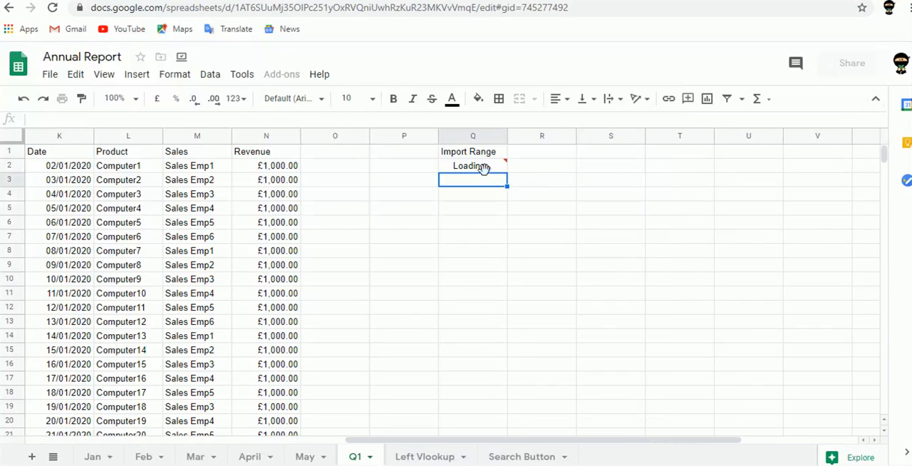
mouse_move(487, 167)
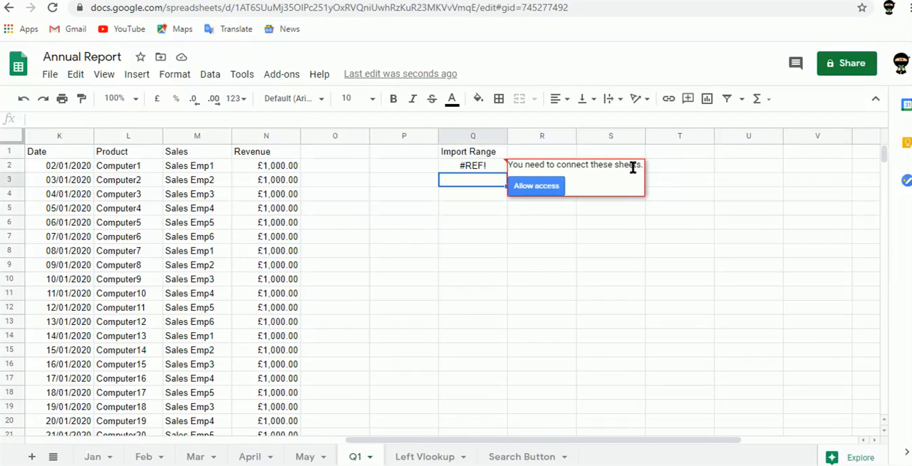
left_click(544, 186)
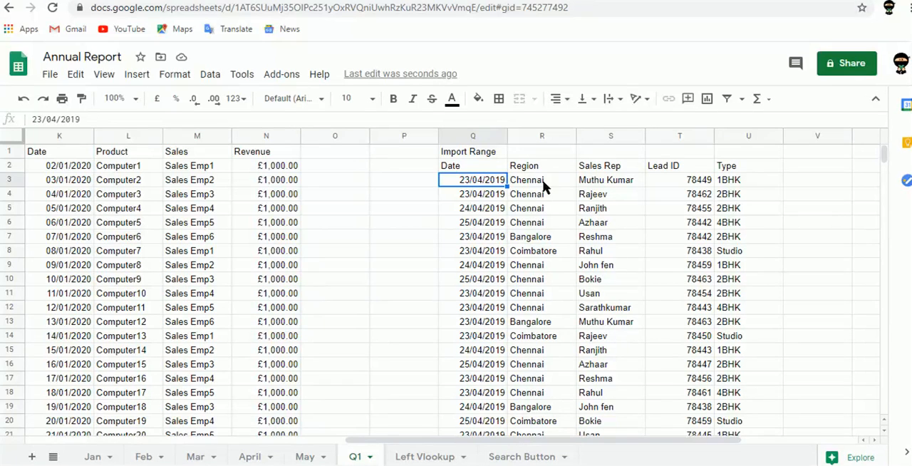
- Compare the imported column headers with the columns of the CASA Book sheet in the Advanced Formulas spreadsheet
key("Up")
key("Right")
key("Right")
key("Right")
key("Right")
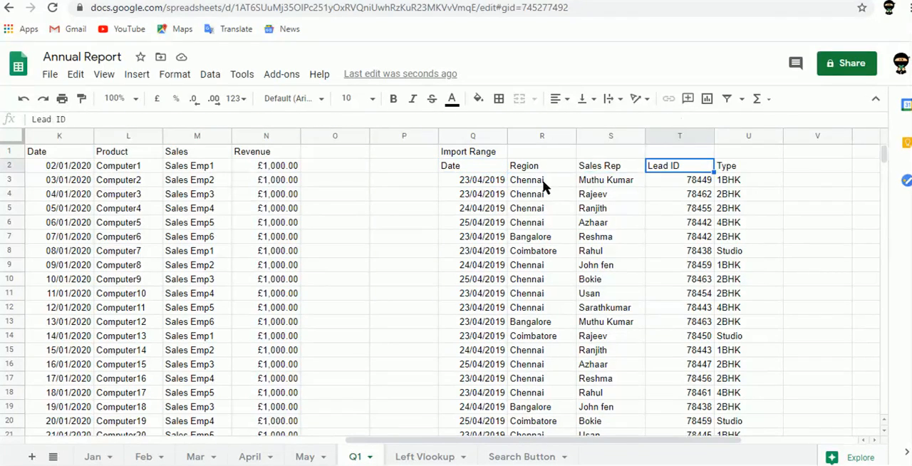
left_click(253, 0)
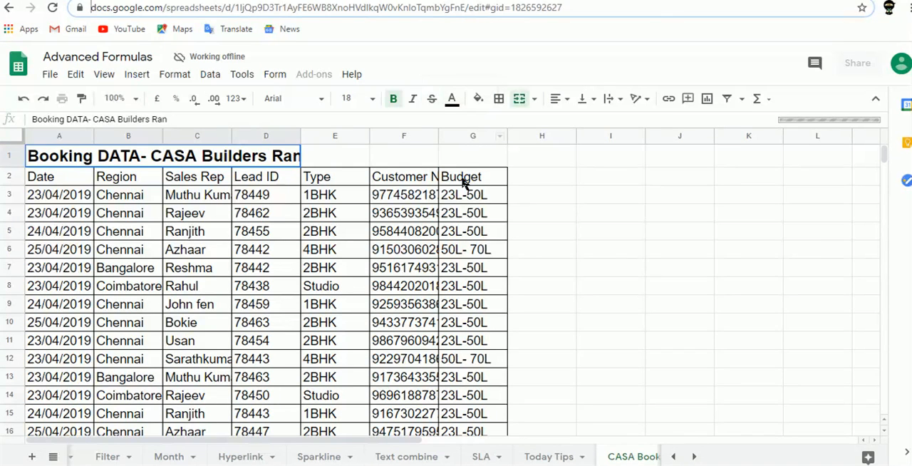
key("ctrl+shift+Tab")
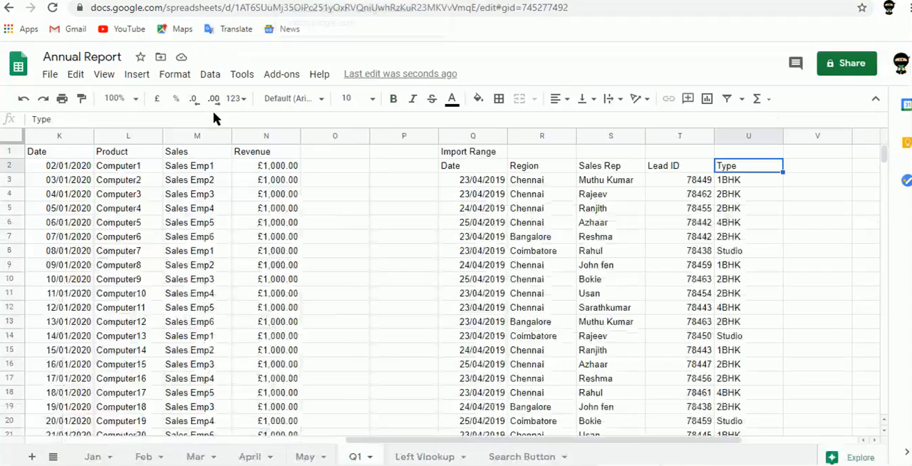
- Extend the IMPORTRANGE range in Q2 to "CASA Book!a2:G"
left_click(466, 170)
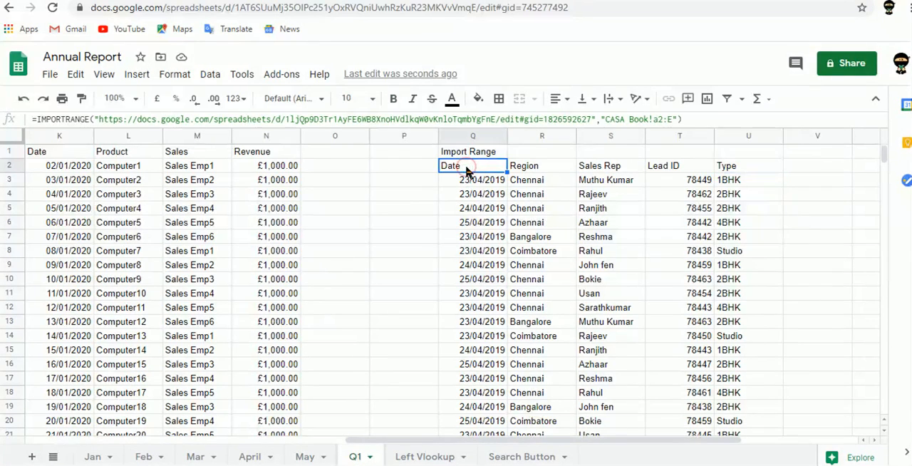
left_click(675, 119)
key("BackSpace")
type("G")
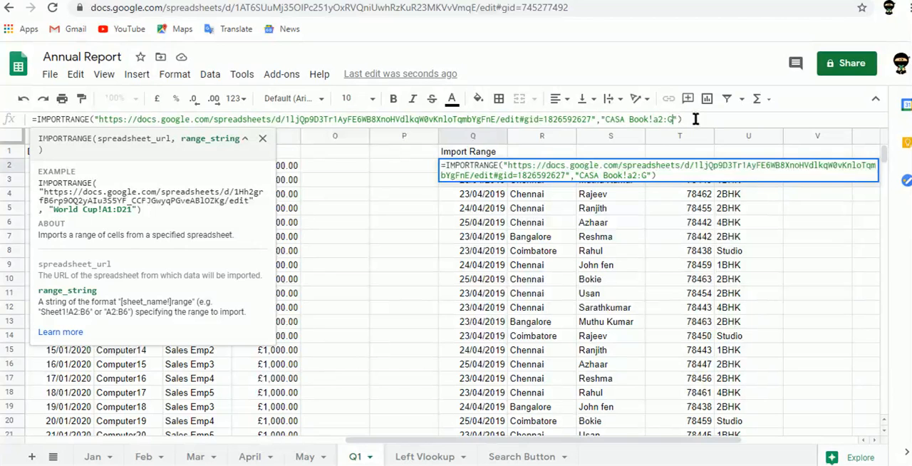
key("Tab")
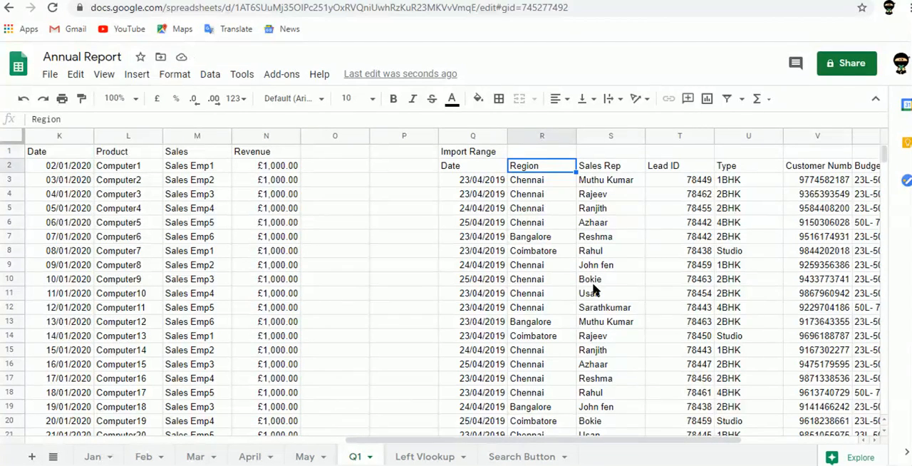
key("Left")
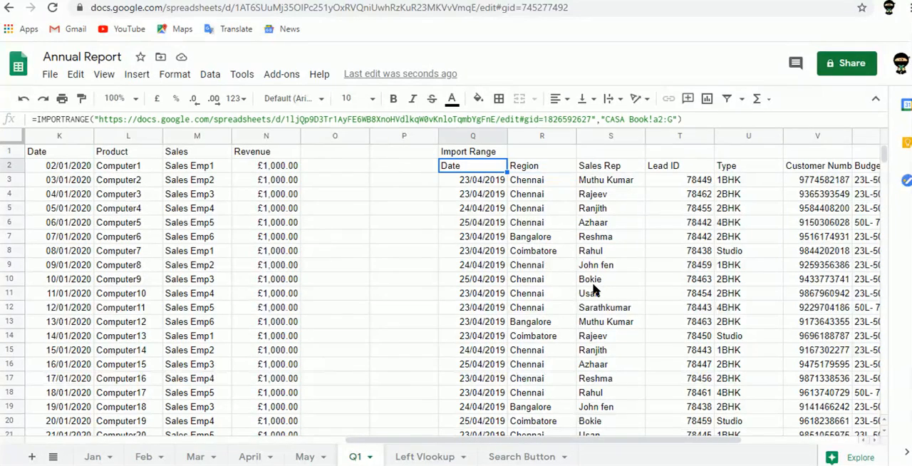
- Look through the rows and columns of the imported booking data on the Q1 sheet
key("ctrl+Down")
key("Down")
key("Up")
key("Up")
key("ctrl+Up")
key("Right")
key("Right")
key("Right")
key("Right")
key("Right")
key("Right")
key("Right")
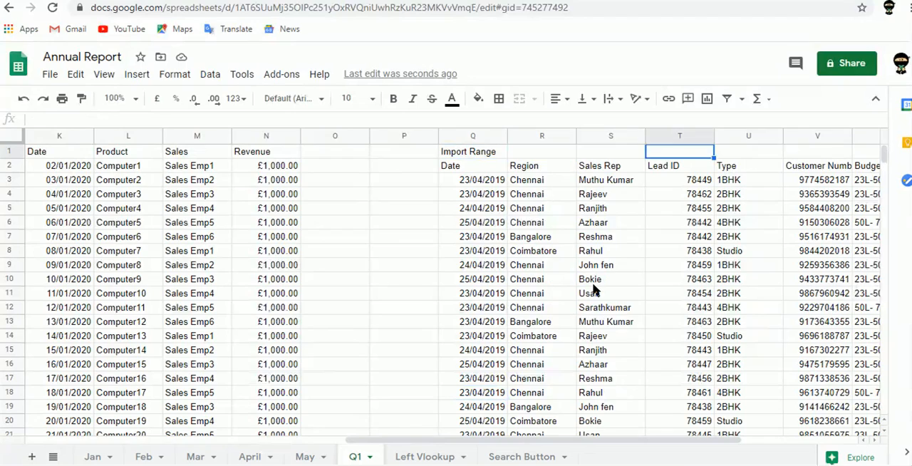
key("Left")
key("Left")
key("Left")
key("Left")
key("Left")
key("Left")
key("Left")
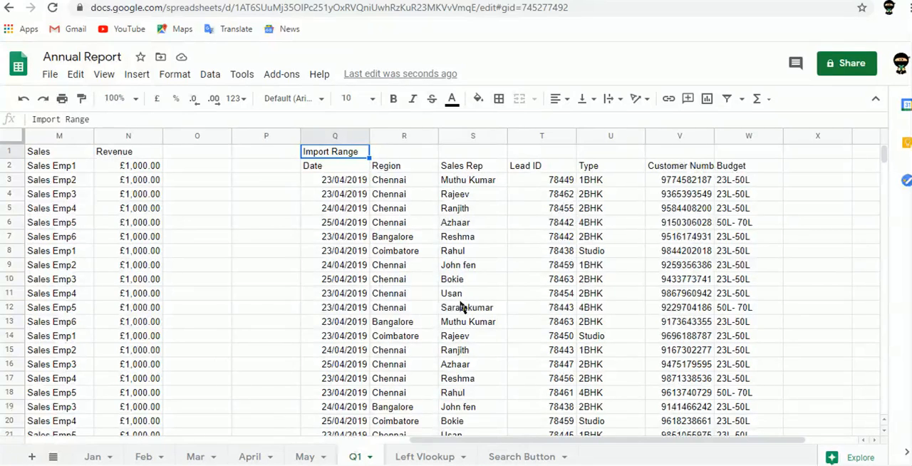
- Wrap the IMPORTRANGE formula in Q2 in SORT with sort column 1 and ascending order True, and select the sorted date column
key("Down")
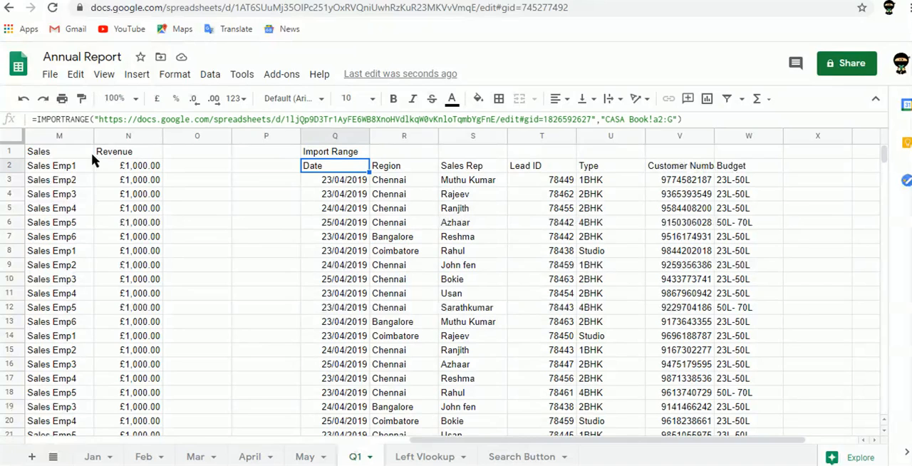
left_click(38, 119)
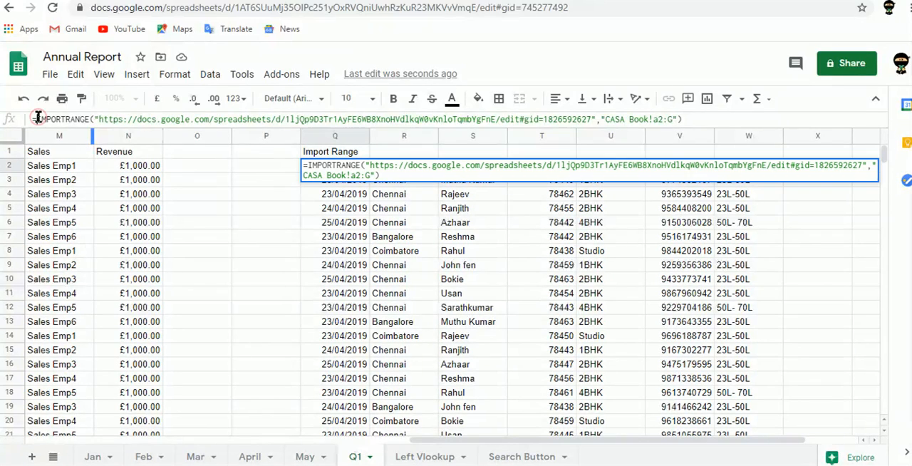
type("sort")
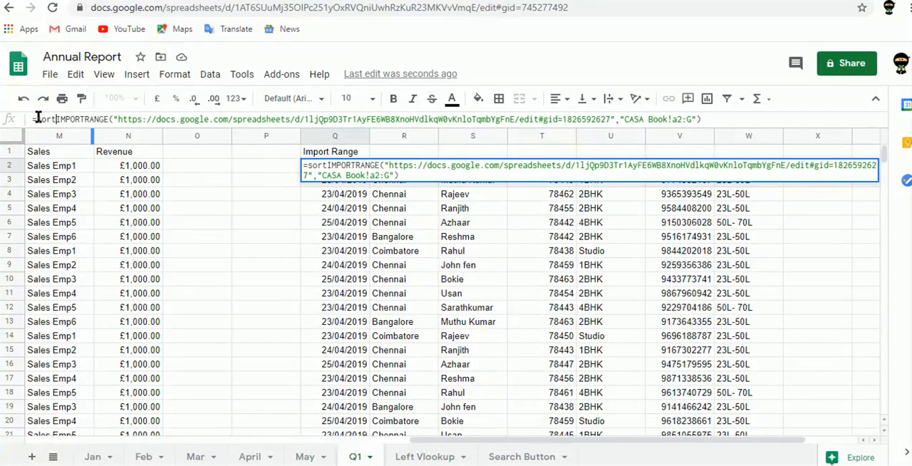
type("(")
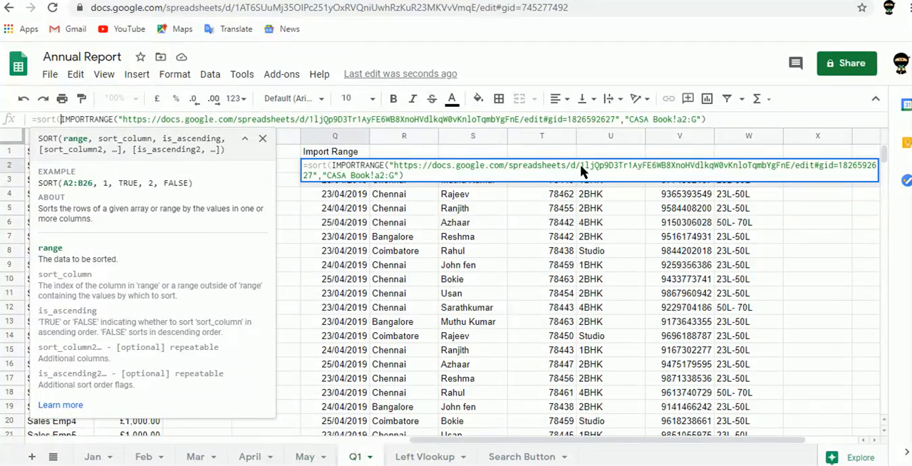
left_click(755, 120)
type(",")
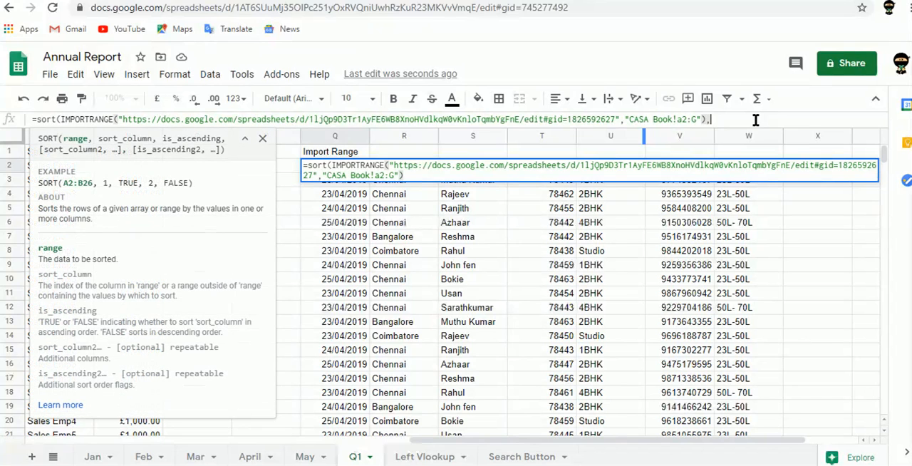
type("1")
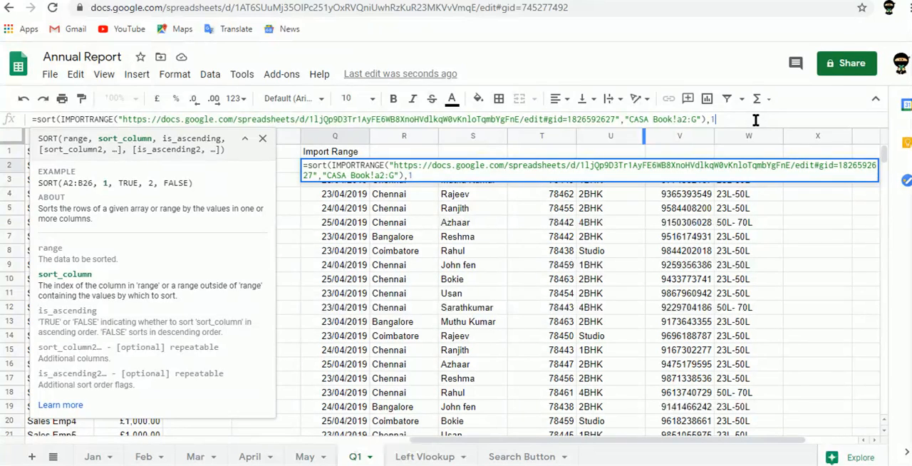
type(",True")
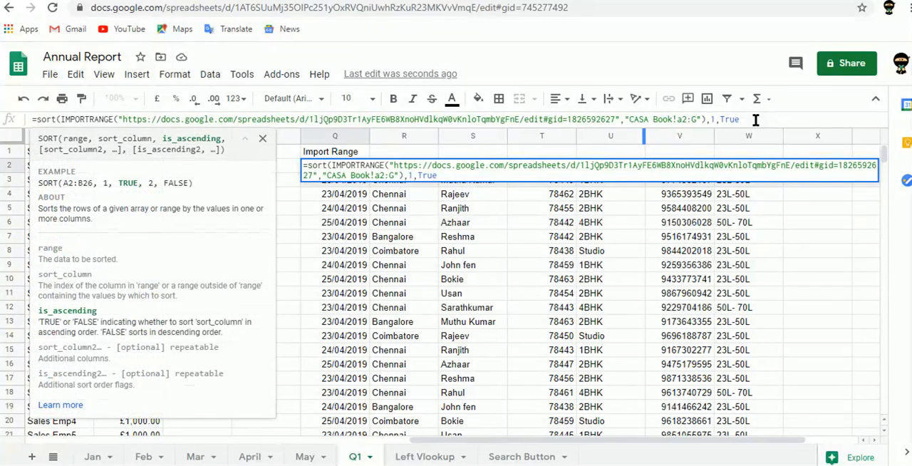
type(")")
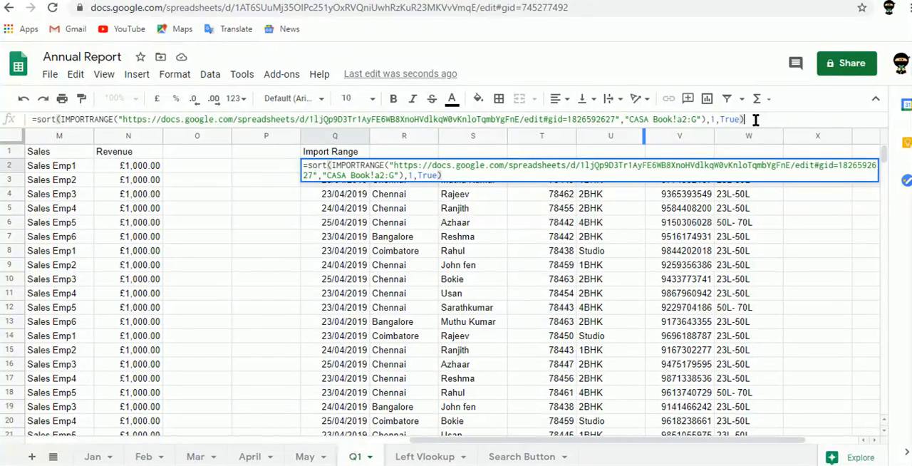
key("Return")
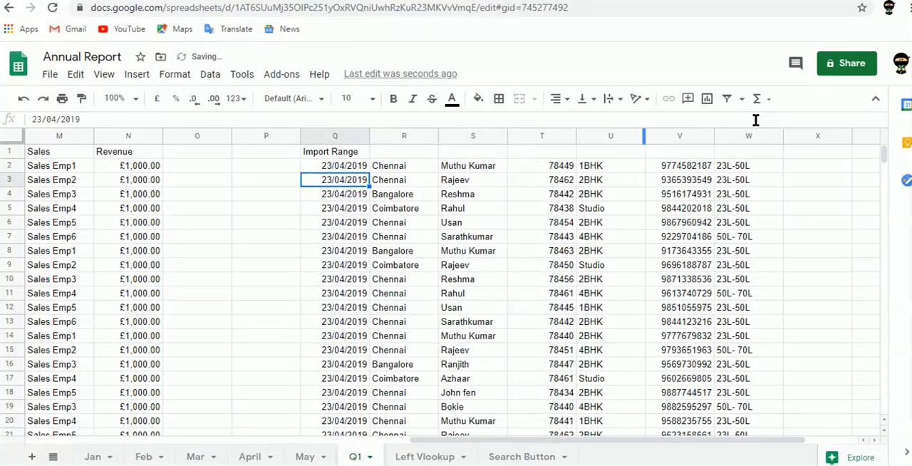
key("Up")
key("ctrl+shift+Down")
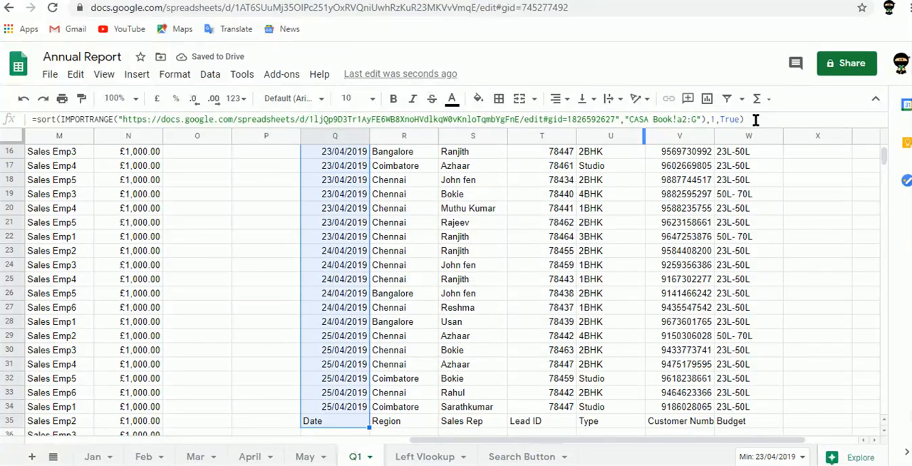
- Change the import range in the Q2 SORT formula to "CASA Book!a3:G" and check the sorted date column down to its last row
key("Up")
key("Down")
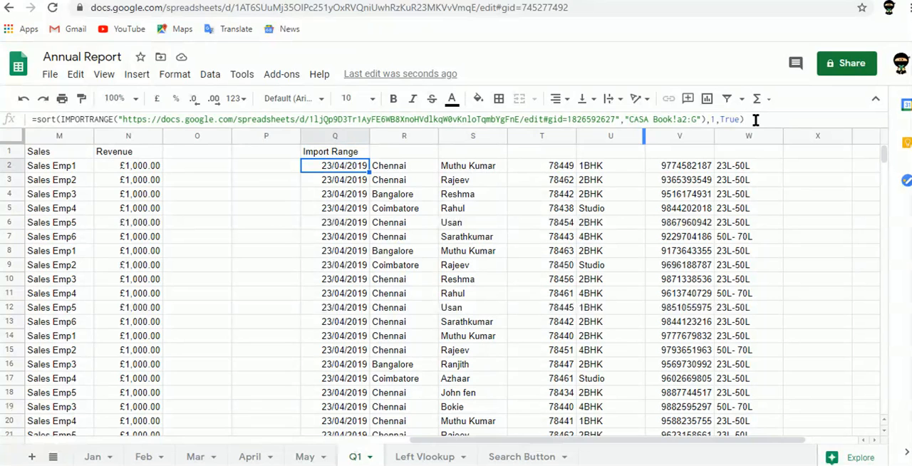
left_click(688, 121)
key("BackSpace")
type("3")
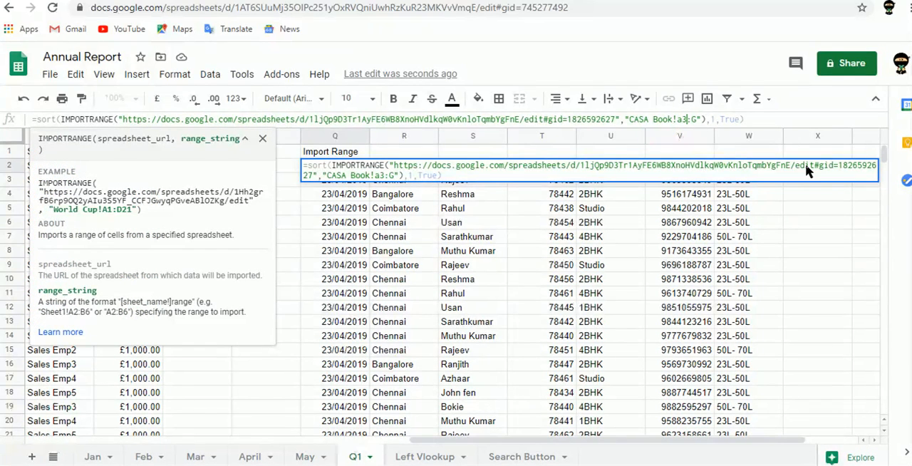
key("Tab")
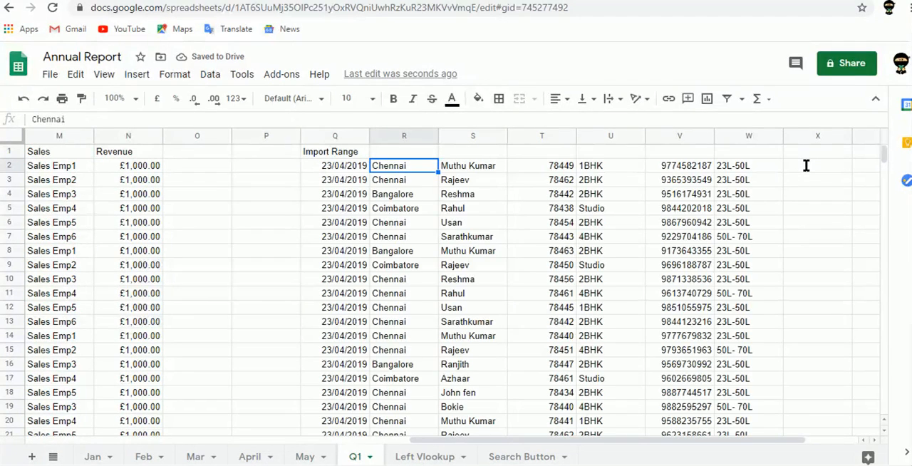
key("Left")
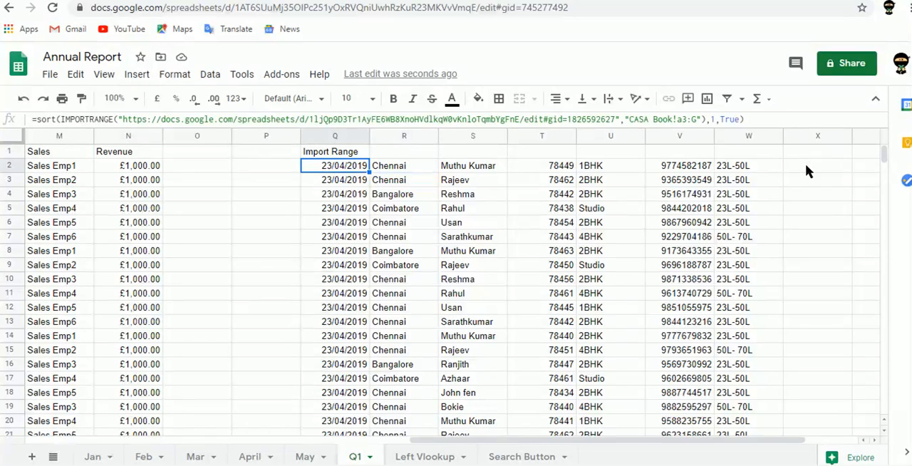
key("ctrl+shift+Down")
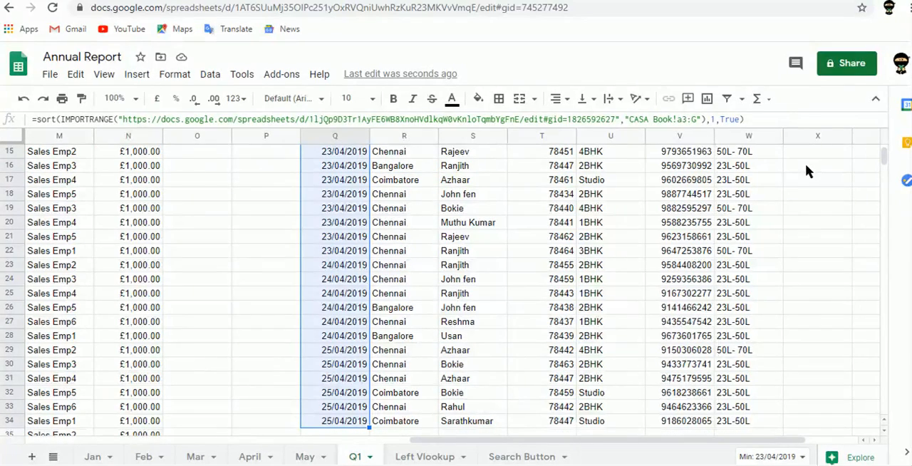
key("Down")
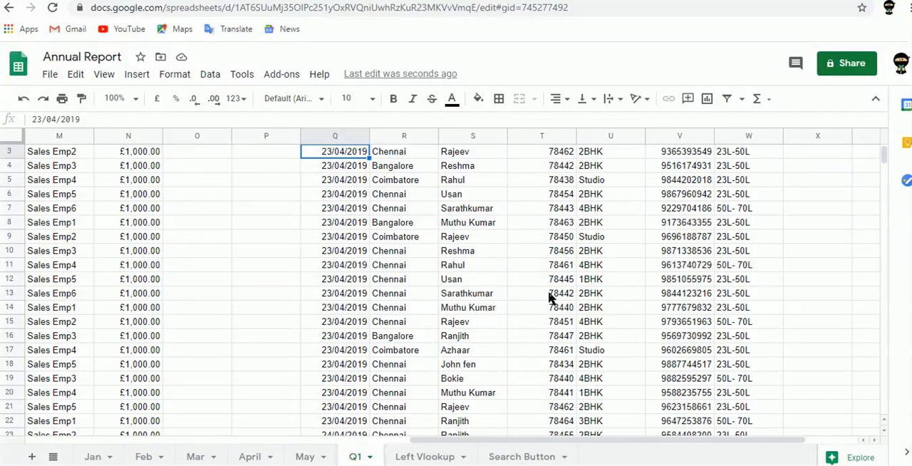
key("Up")
key("Up")
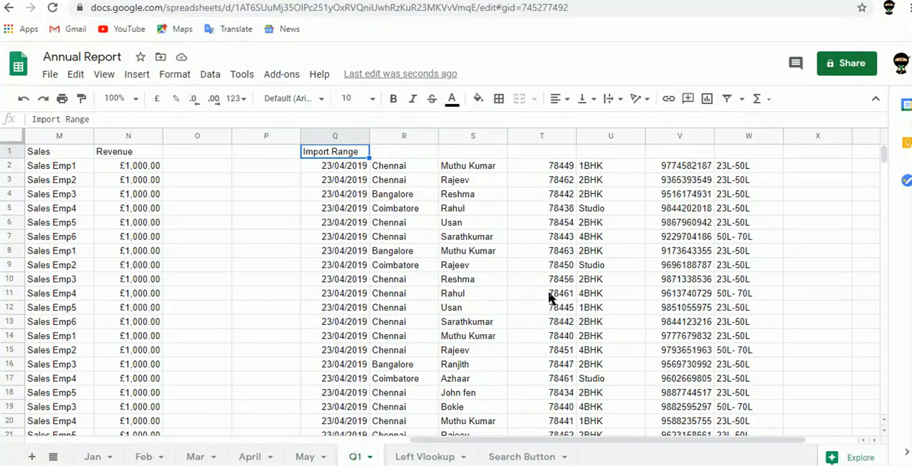
key("Down")
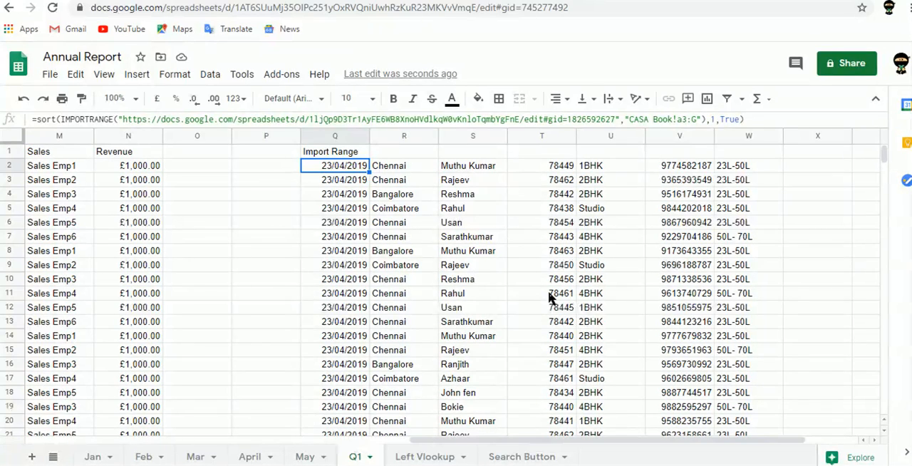
key("ctrl+End")
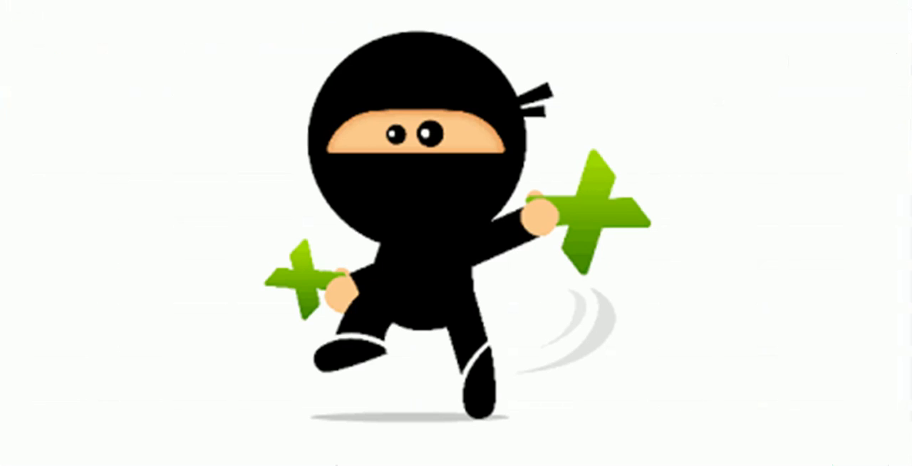